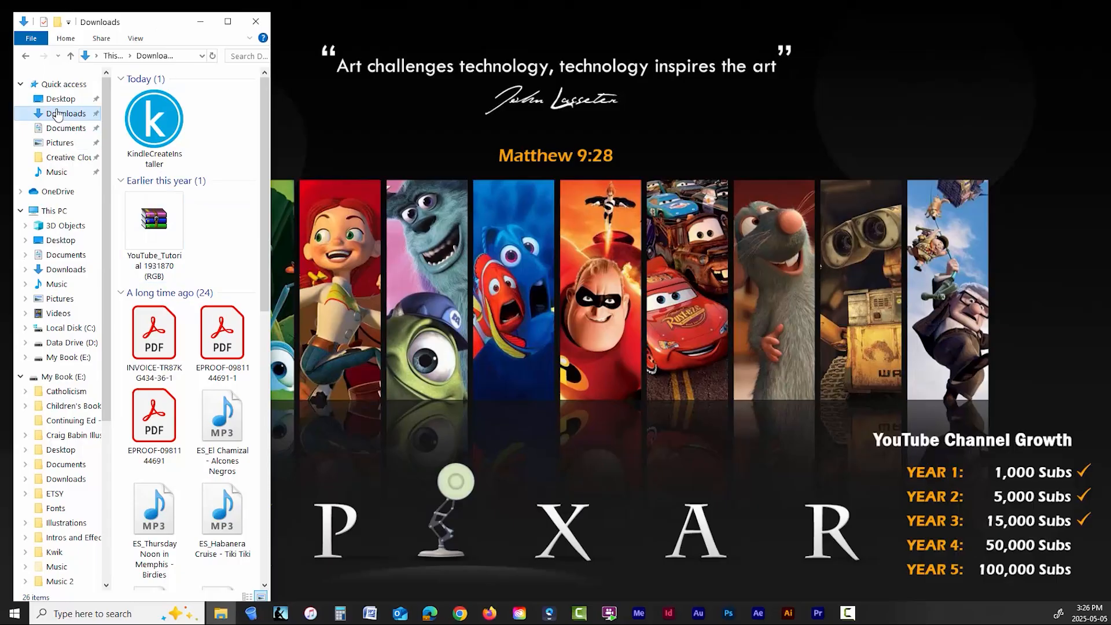
- Move the KindleCreateInstaller file from the Downloads folder to the desktop and close the folder window
left_click_drag(149, 120, 903, 139)
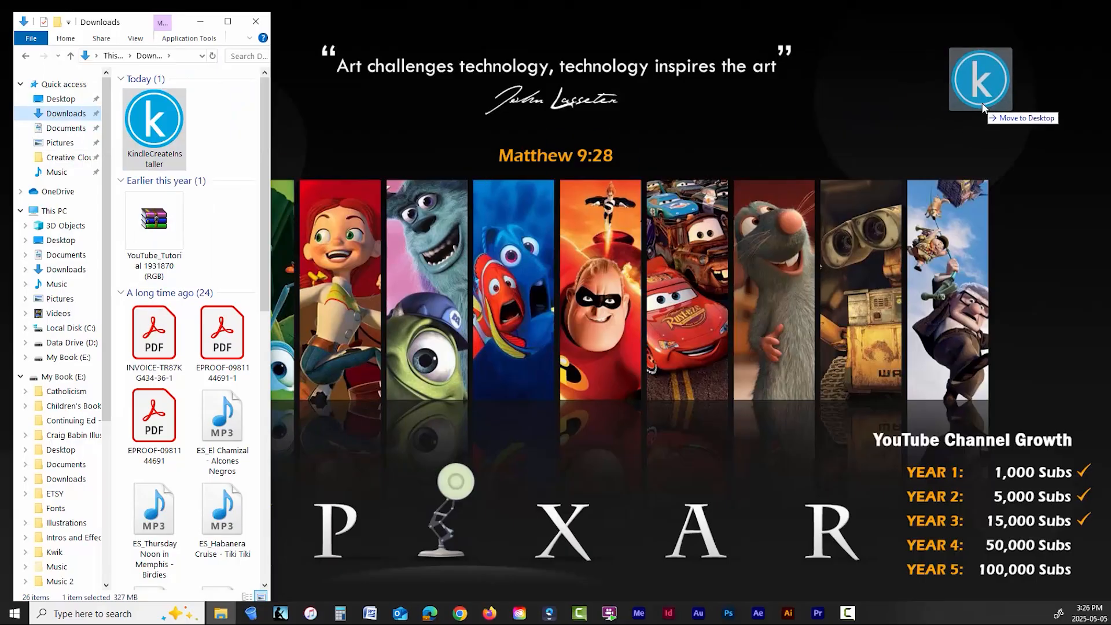
left_click(257, 20)
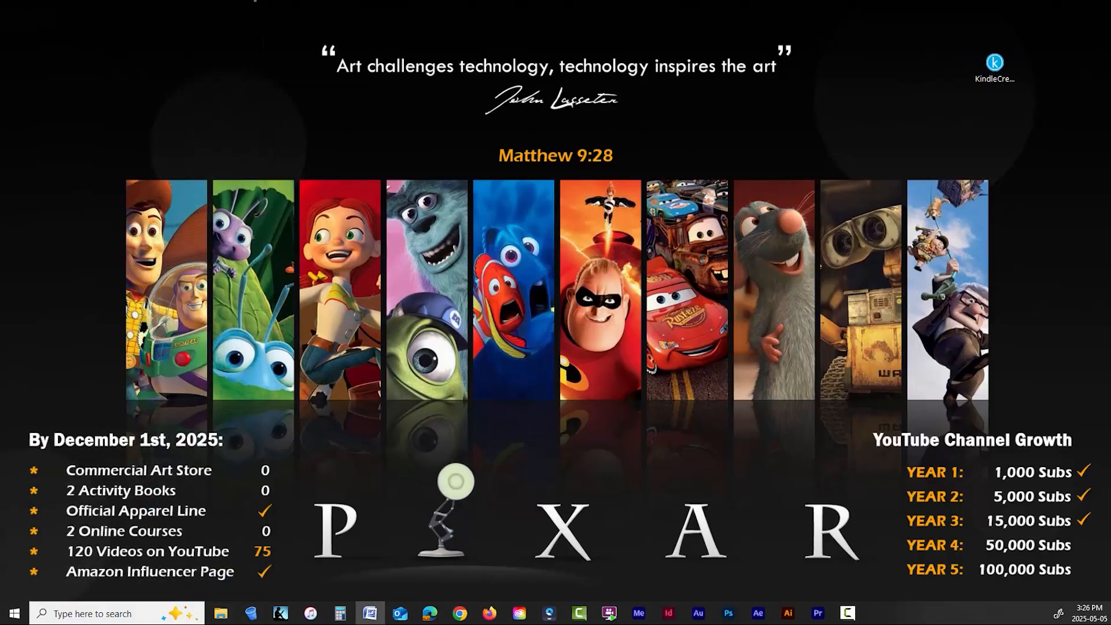
left_click_drag(1007, 74, 81, 67)
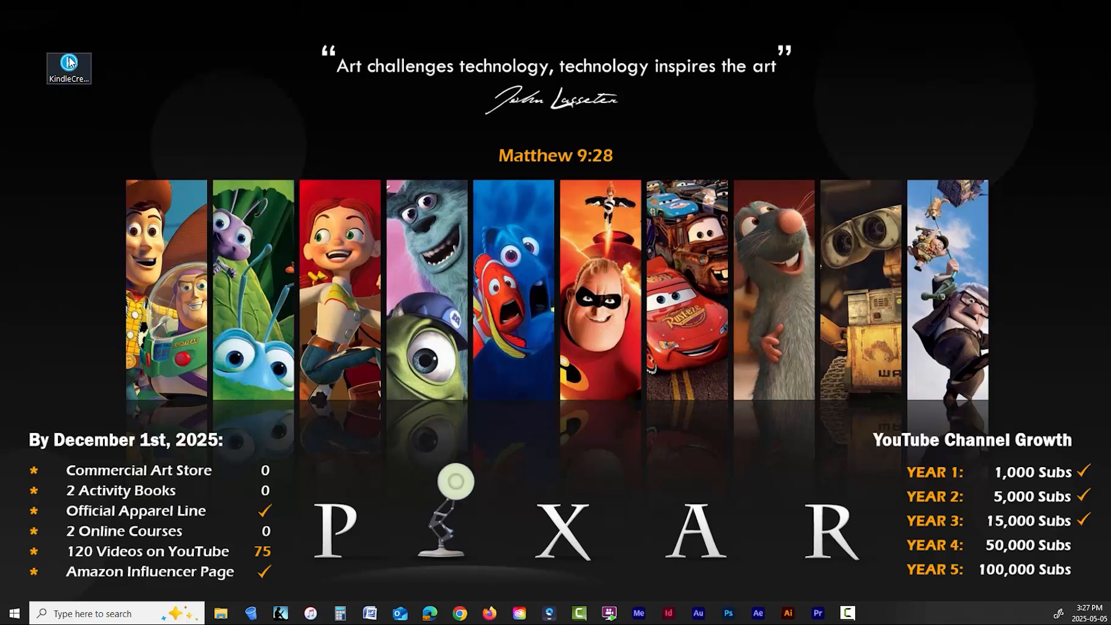
- Run the Kindle Create installer from the desktop and install the program in its default destination folder
left_click(278, 300)
scroll(502, 241, "down", 15)
left_click(553, 337)
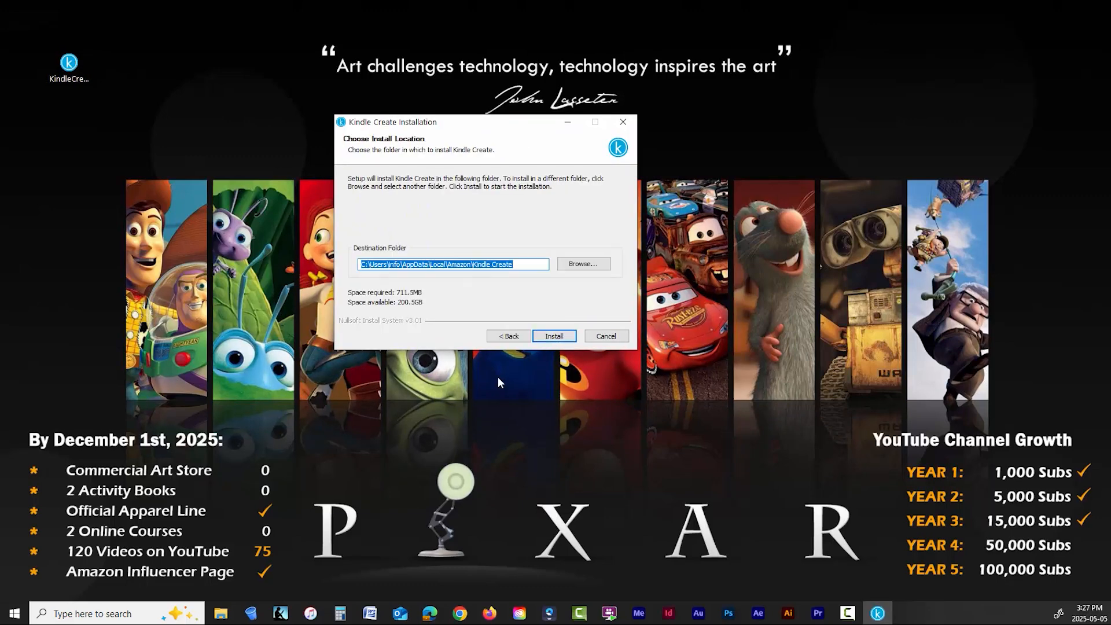
left_click(549, 338)
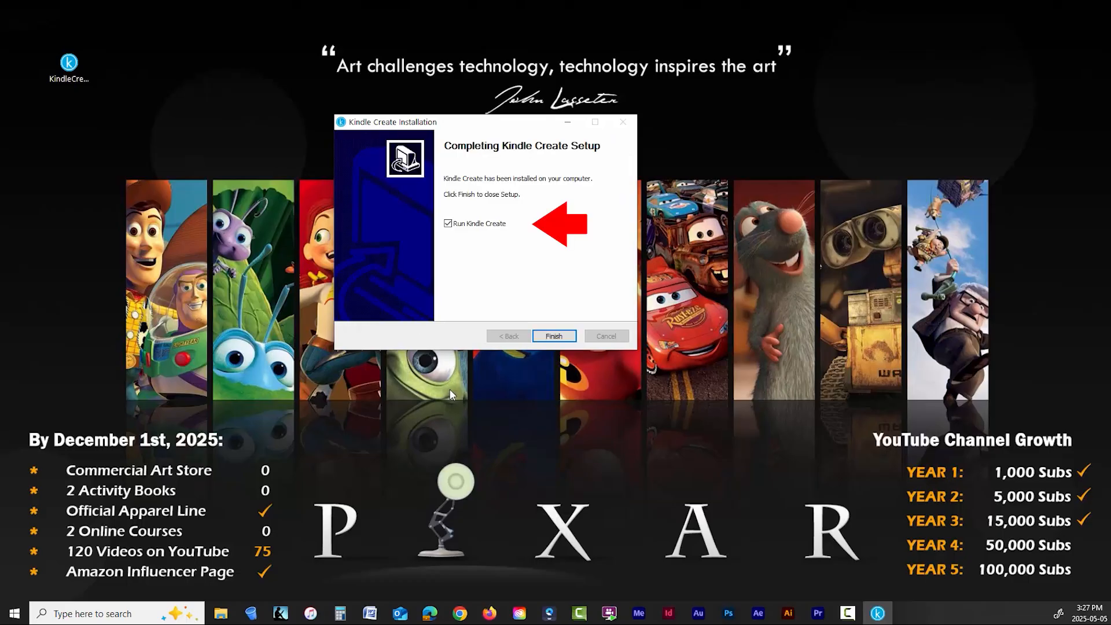
- Finish the setup with Run Kindle Create enabled and skip early access to the beta features
left_click(546, 340)
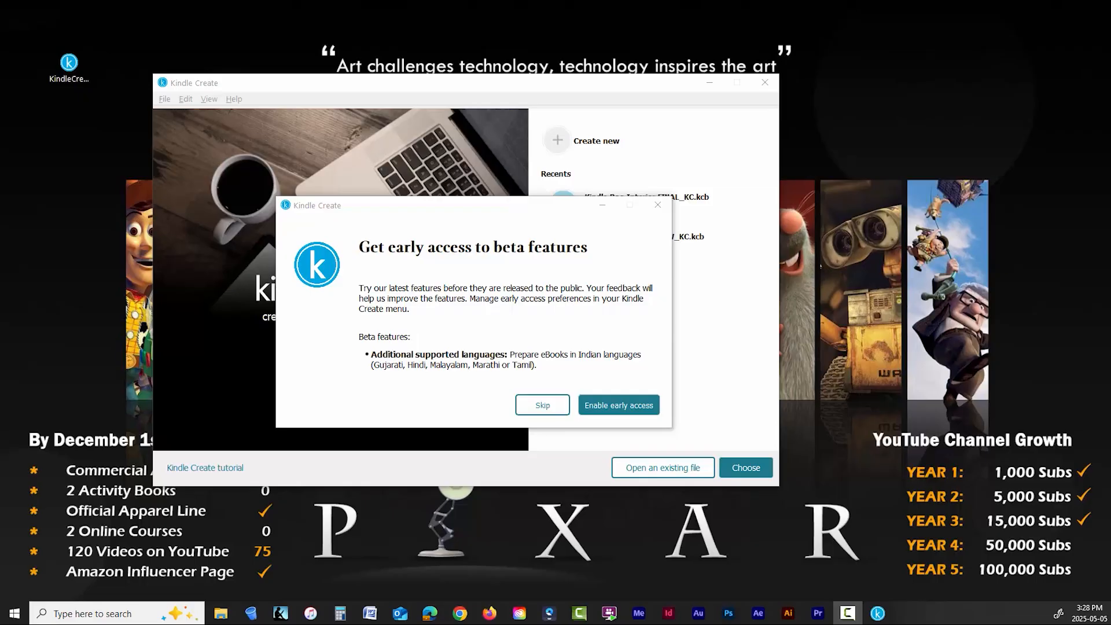
left_click(540, 407)
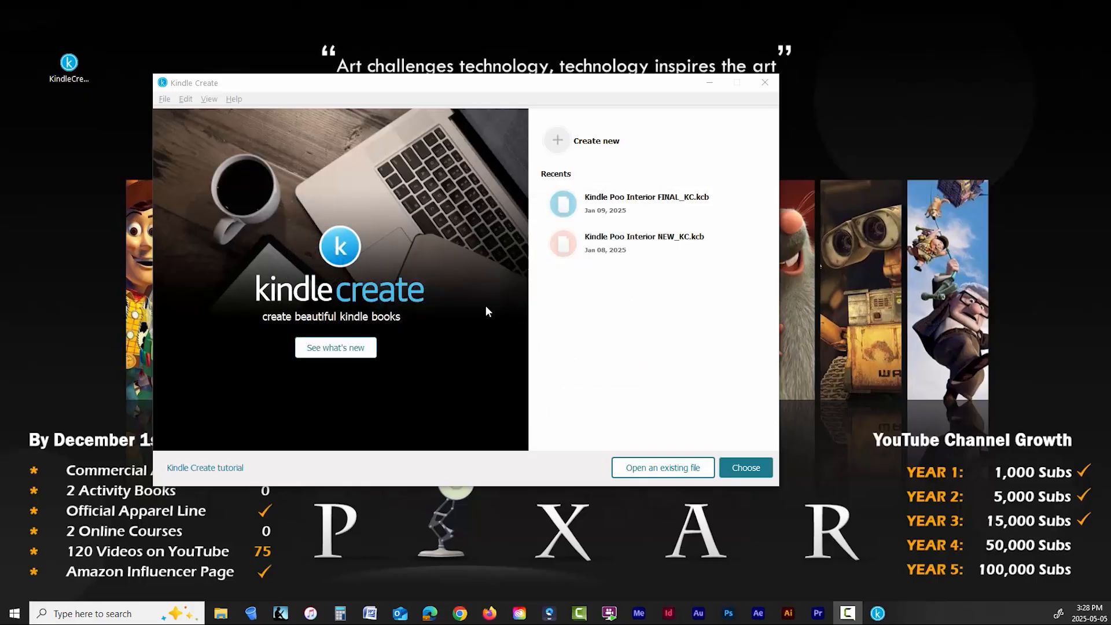
left_click_drag(511, 87, 529, 77)
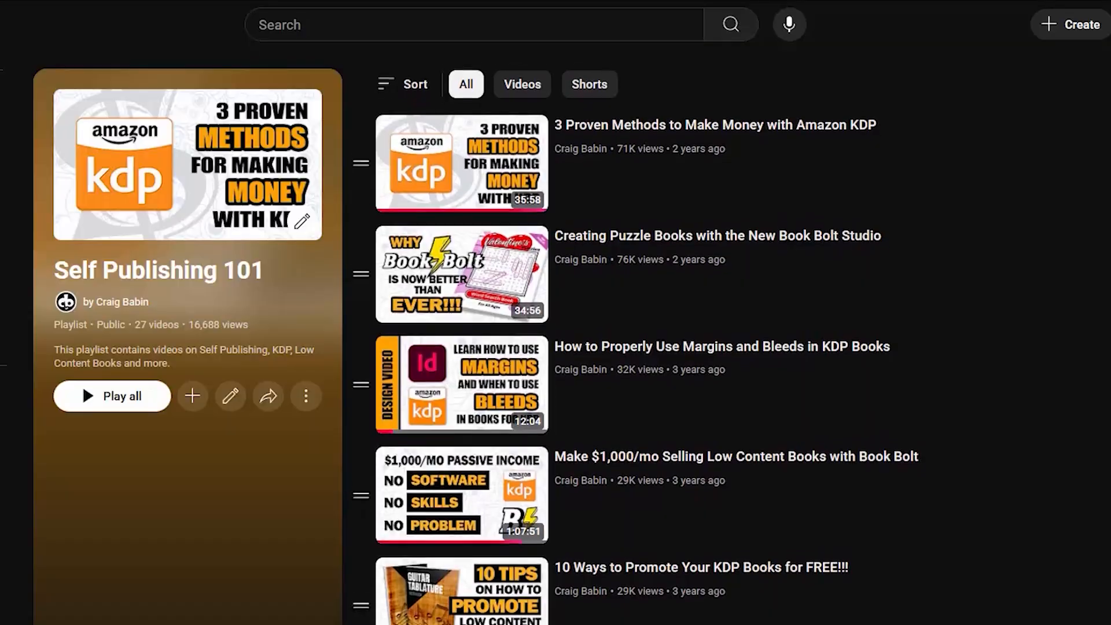
- Look through the videos in the Self Publishing 101 playlist on YouTube
scroll(636, 341, "down", 2)
scroll(635, 341, "down", 2)
scroll(636, 341, "down", 2)
scroll(635, 342, "down", 2)
scroll(635, 341, "down", 2)
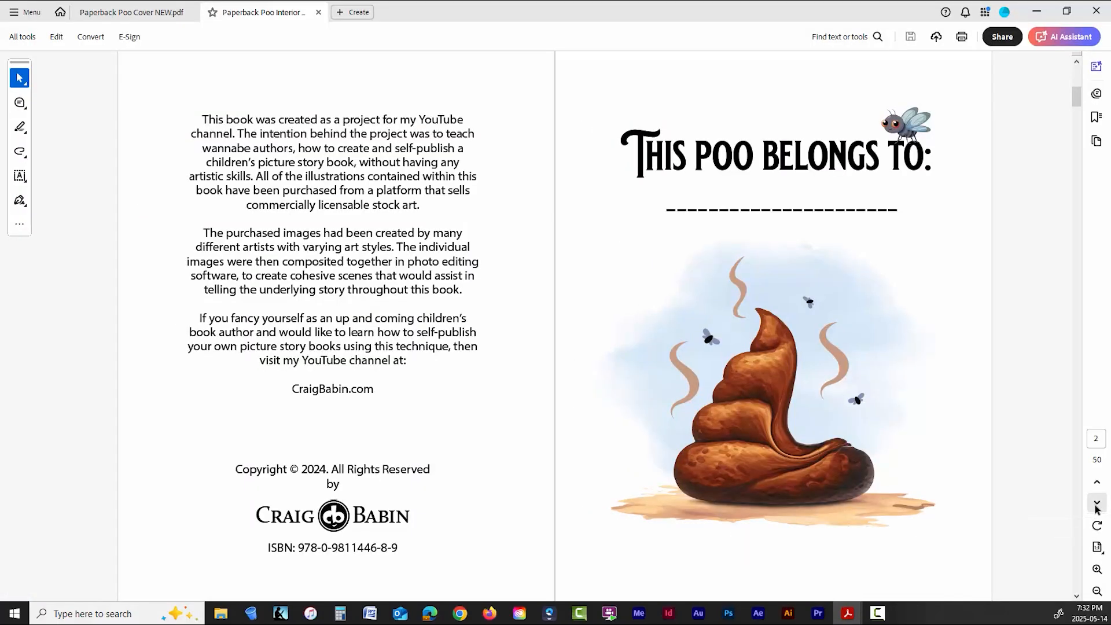
- Review the opening spreads of the Paperback Poo Interior PDF in Adobe Acrobat
left_click(1097, 503)
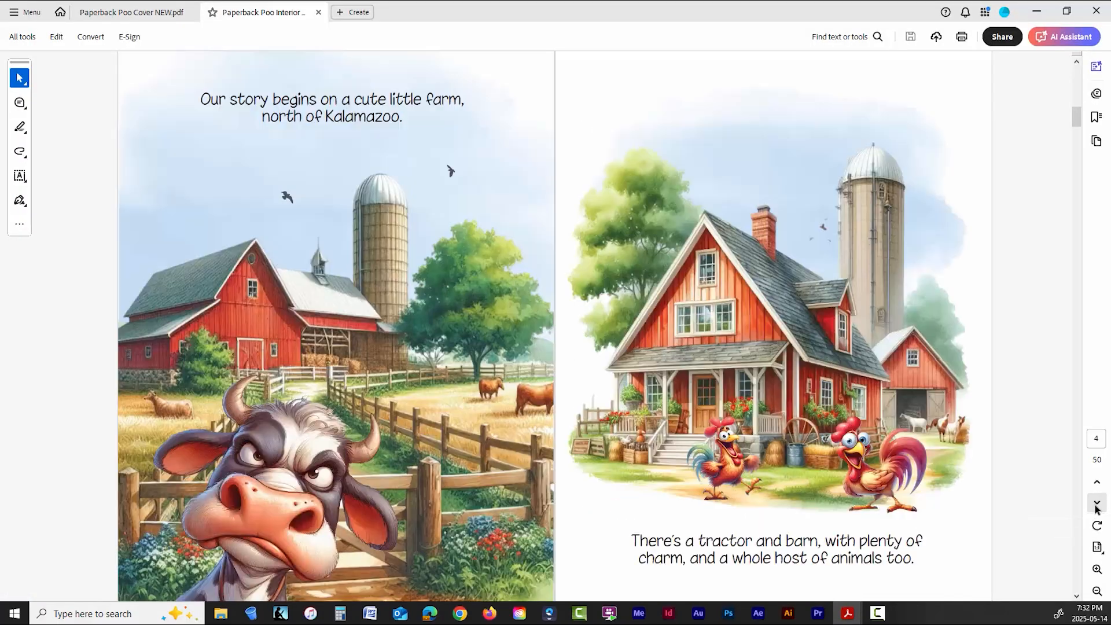
left_click(1096, 504)
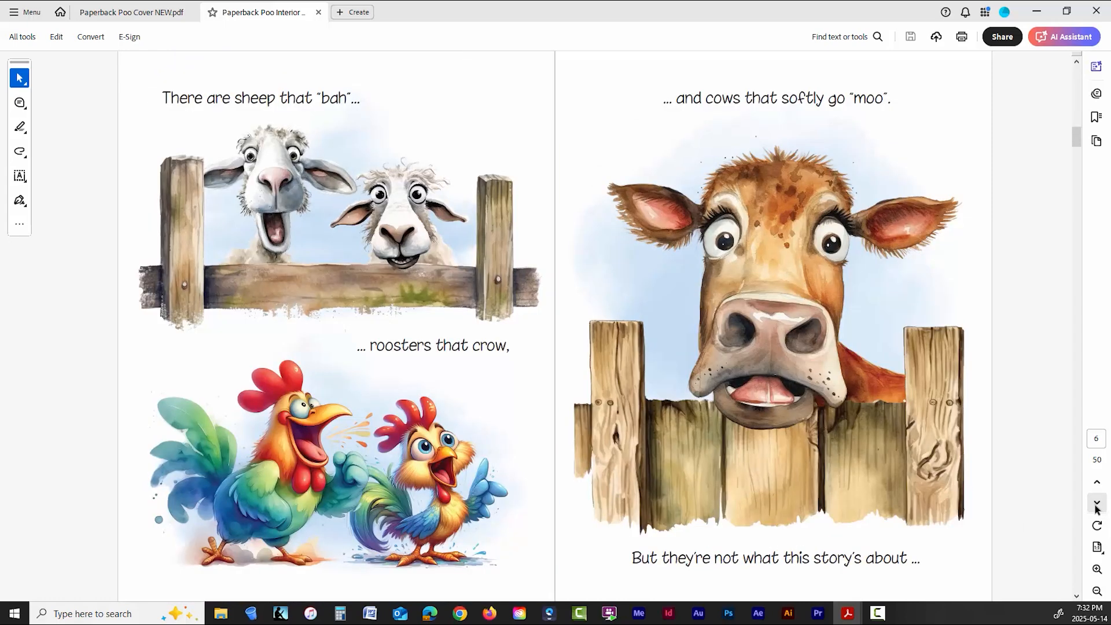
left_click(1097, 506)
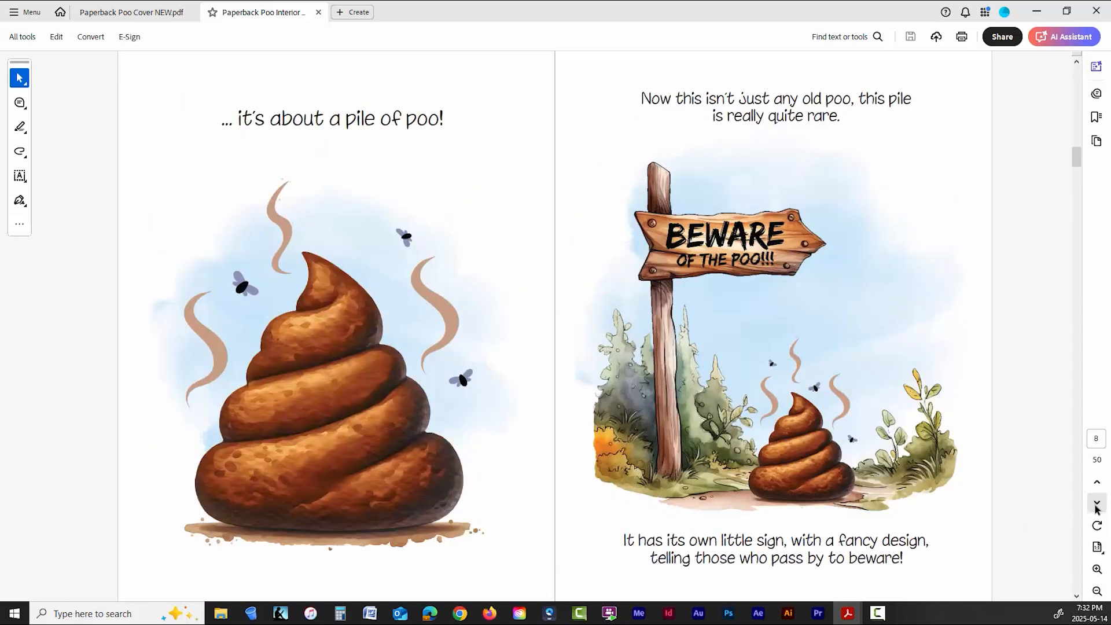
left_click(1097, 505)
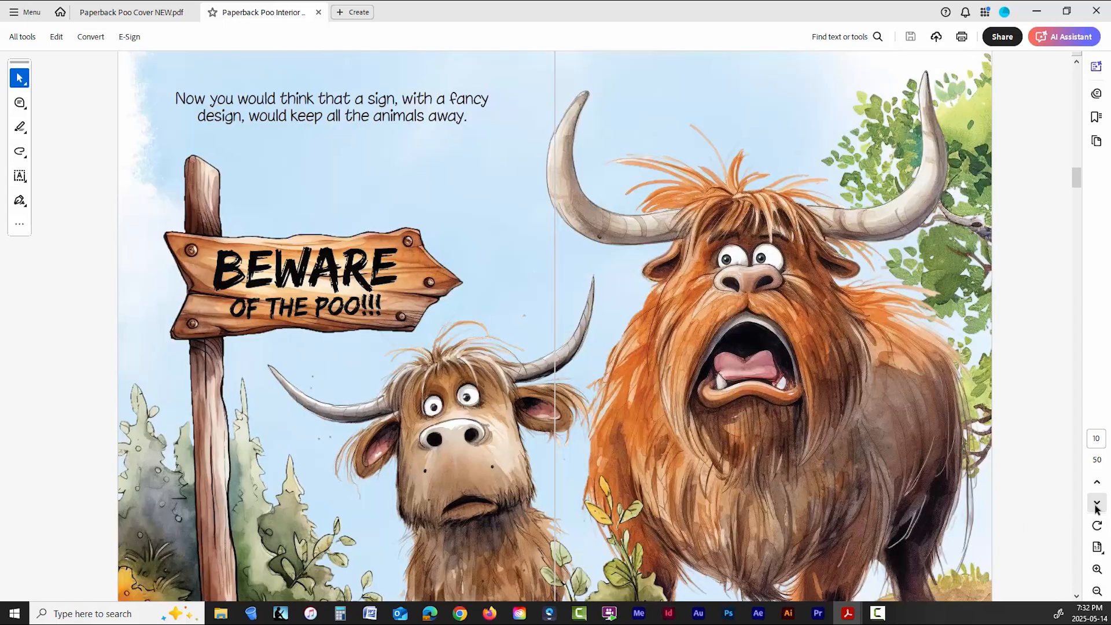
left_click(1097, 505)
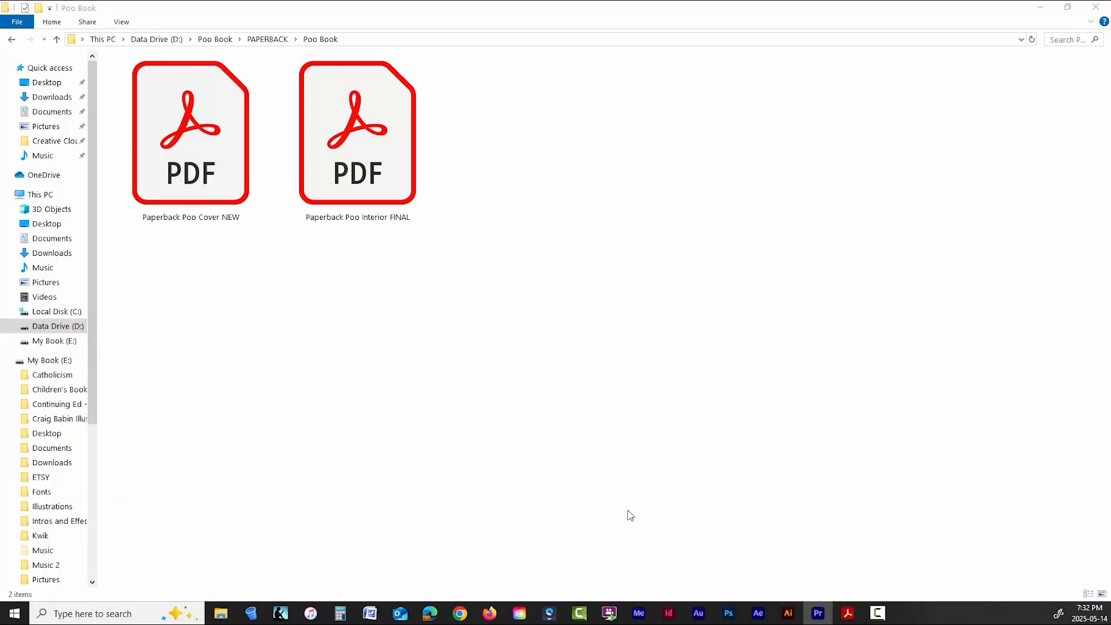
- Open Paperback Poo Cover NEW from the Poo Book folder in Photoshop, importing its page at 300 pixels/inch in RGB Color
right_click(206, 147)
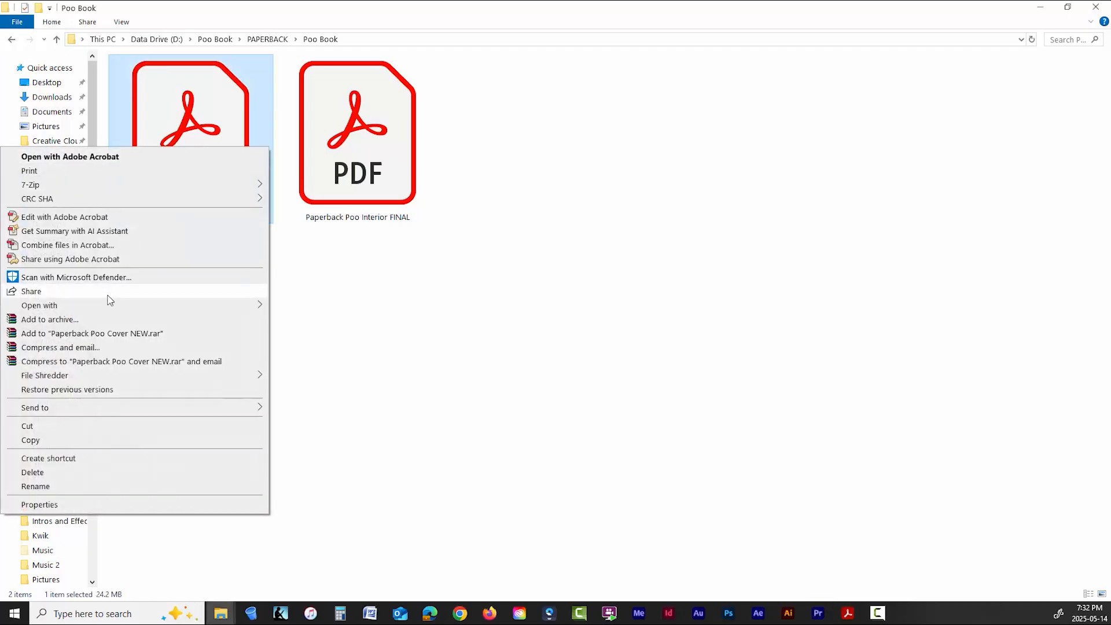
mouse_move(253, 307)
left_click(311, 335)
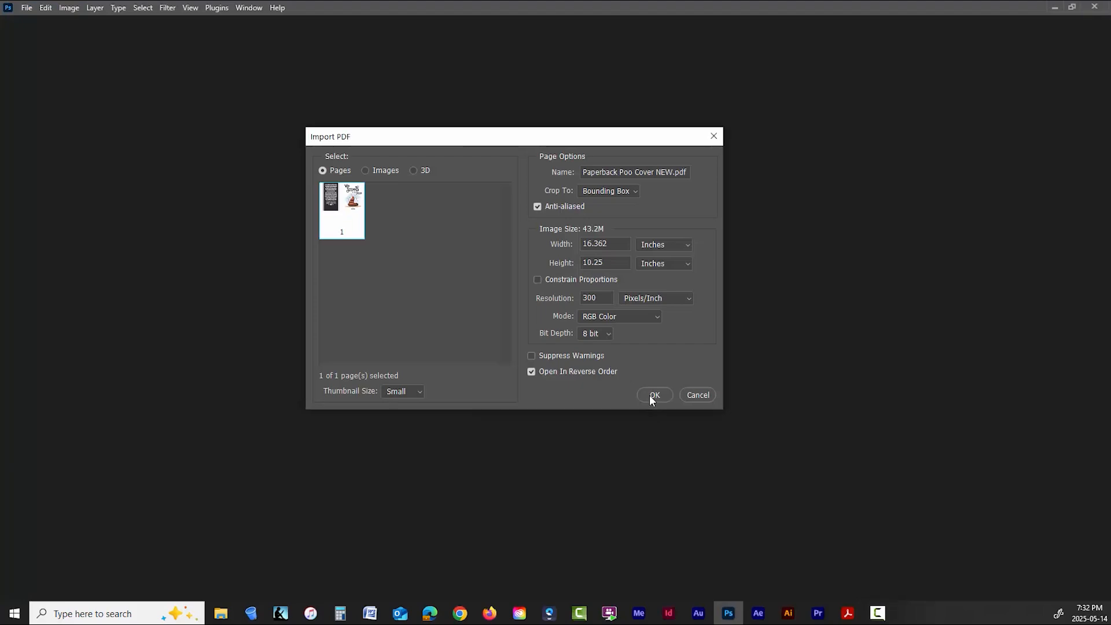
left_click(654, 396)
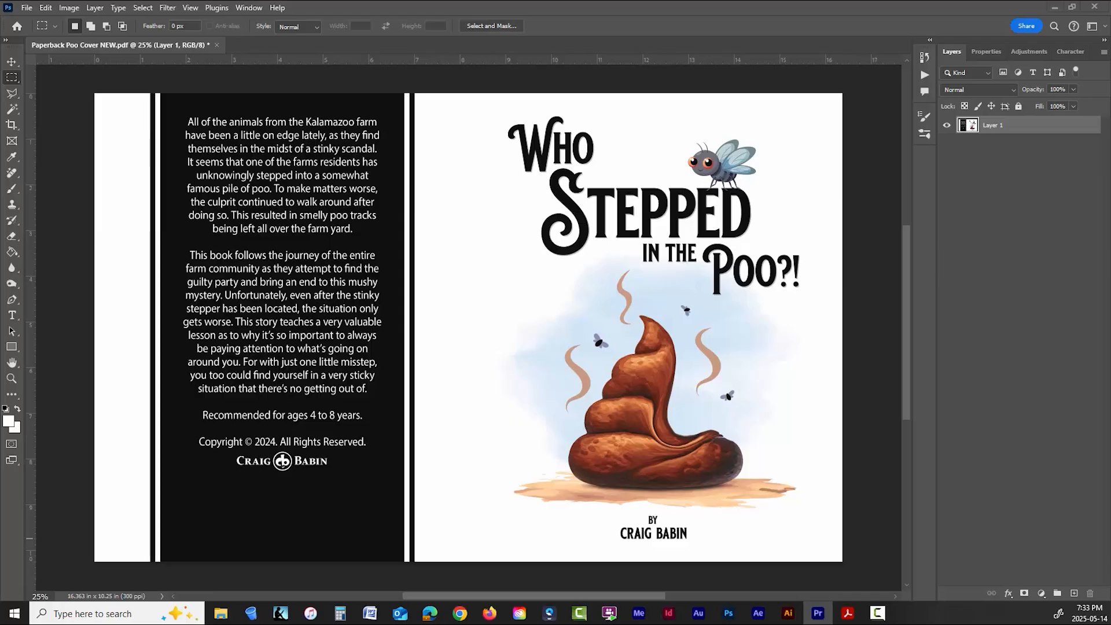
- Crop the canvas to the front cover by setting its width to 50 percent, anchored at the middle right, accepting the clipping
left_click(69, 8)
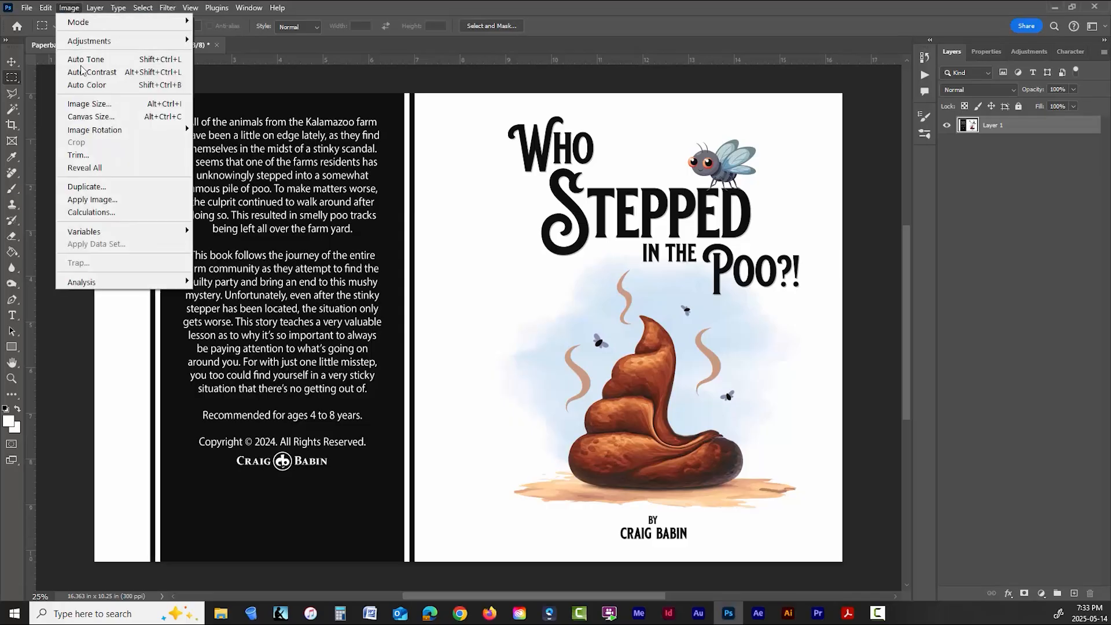
left_click(87, 117)
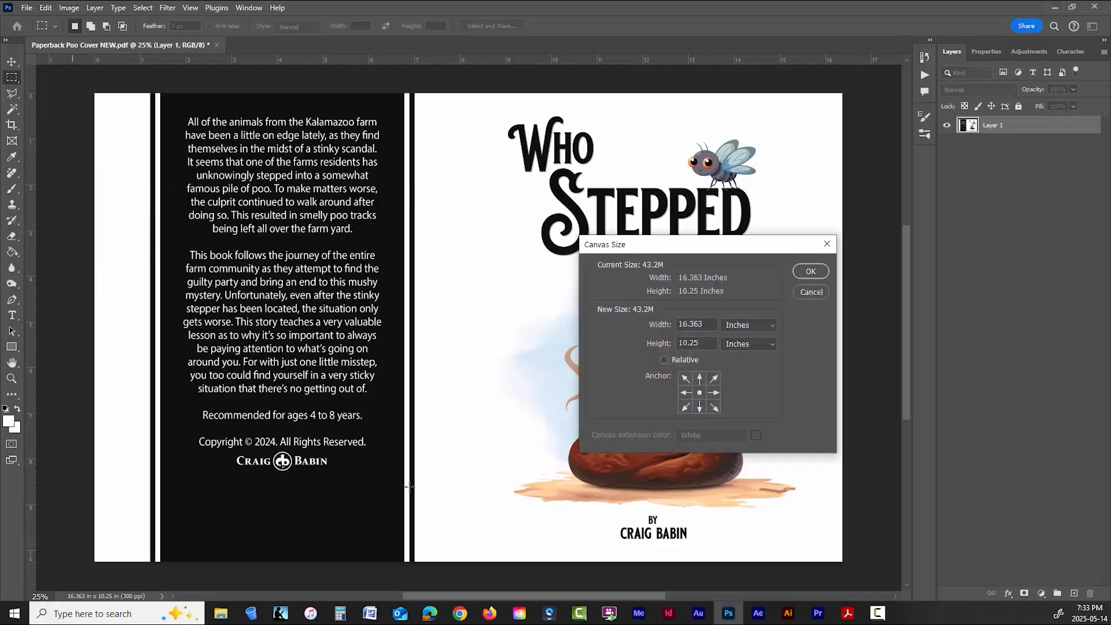
left_click(768, 327)
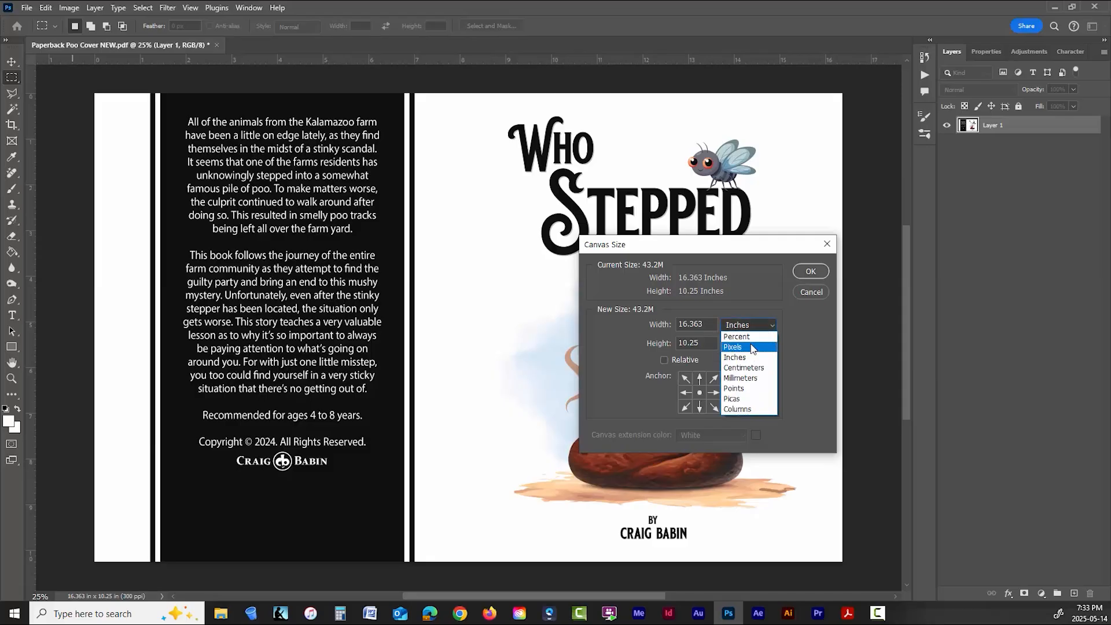
left_click(751, 338)
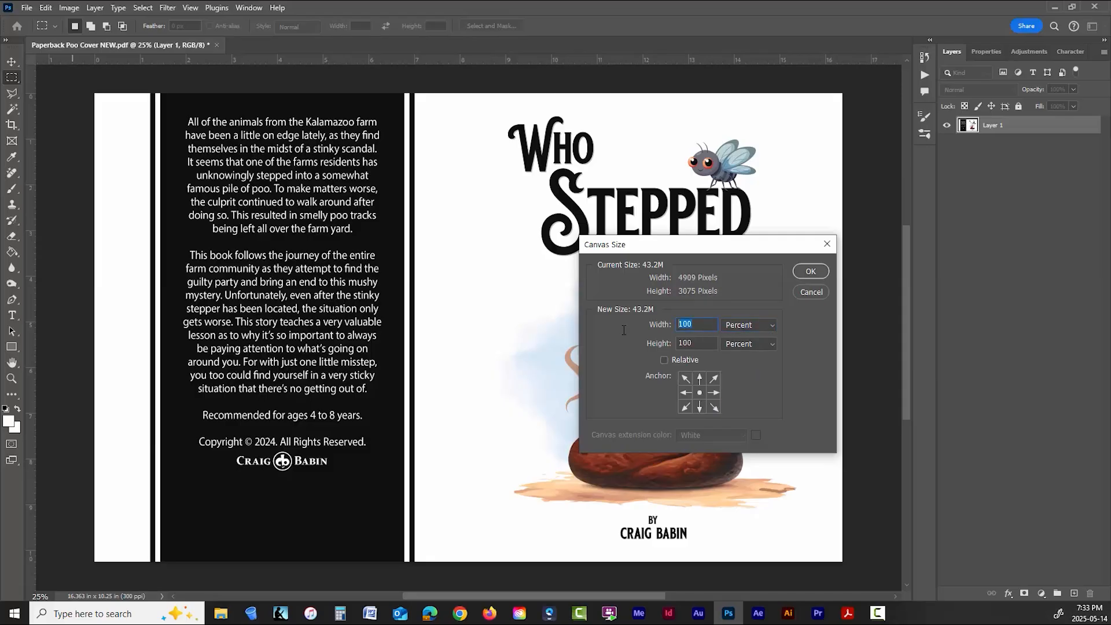
type("50")
left_click(803, 270)
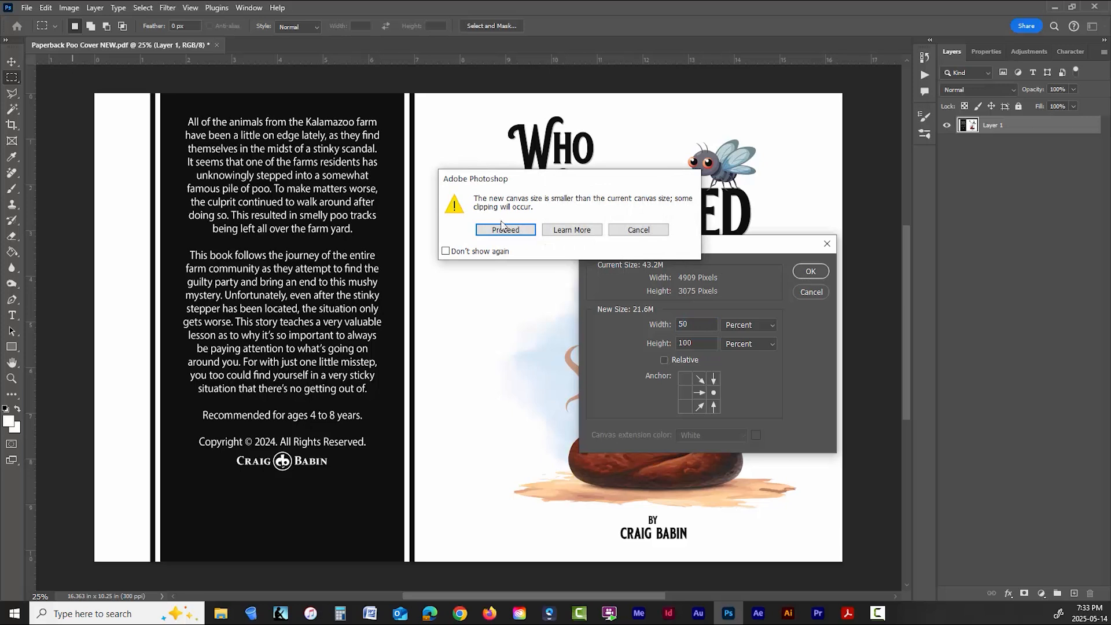
left_click(506, 232)
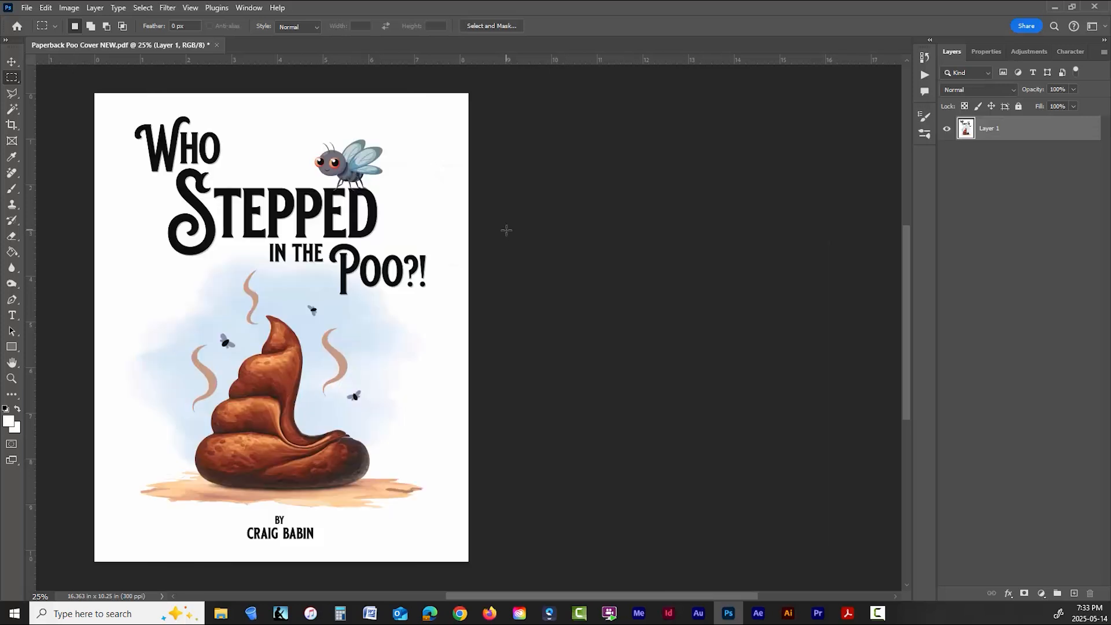
- Export the front cover as a JPG at quality 6, saved as Paperback Poo Cover NEW in the Poo Book folder
left_click_drag(342, 263, 570, 262)
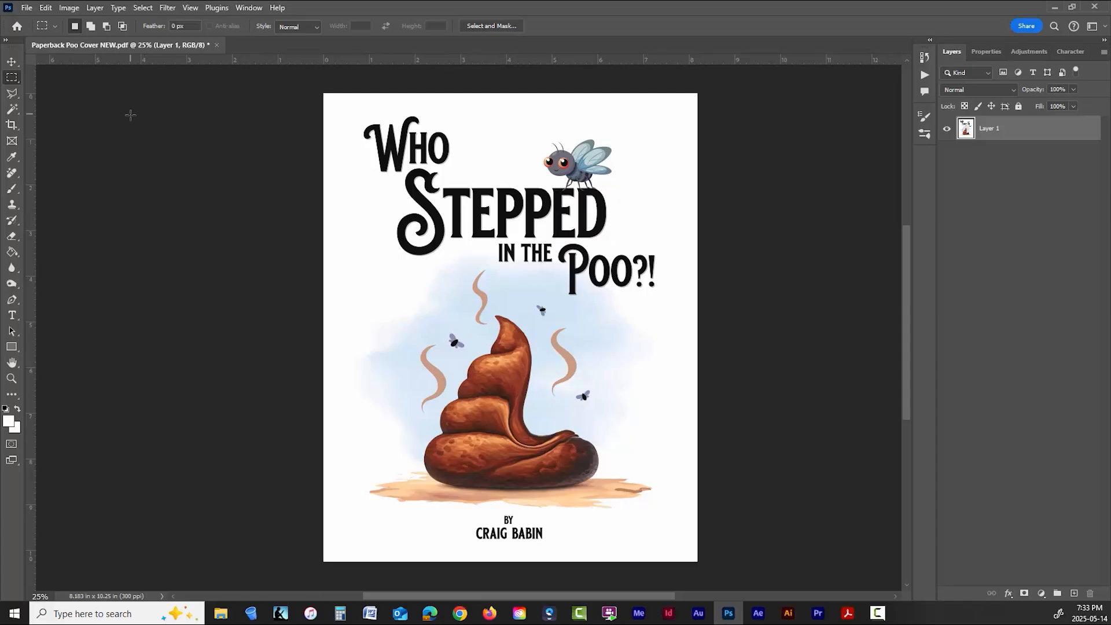
left_click(27, 8)
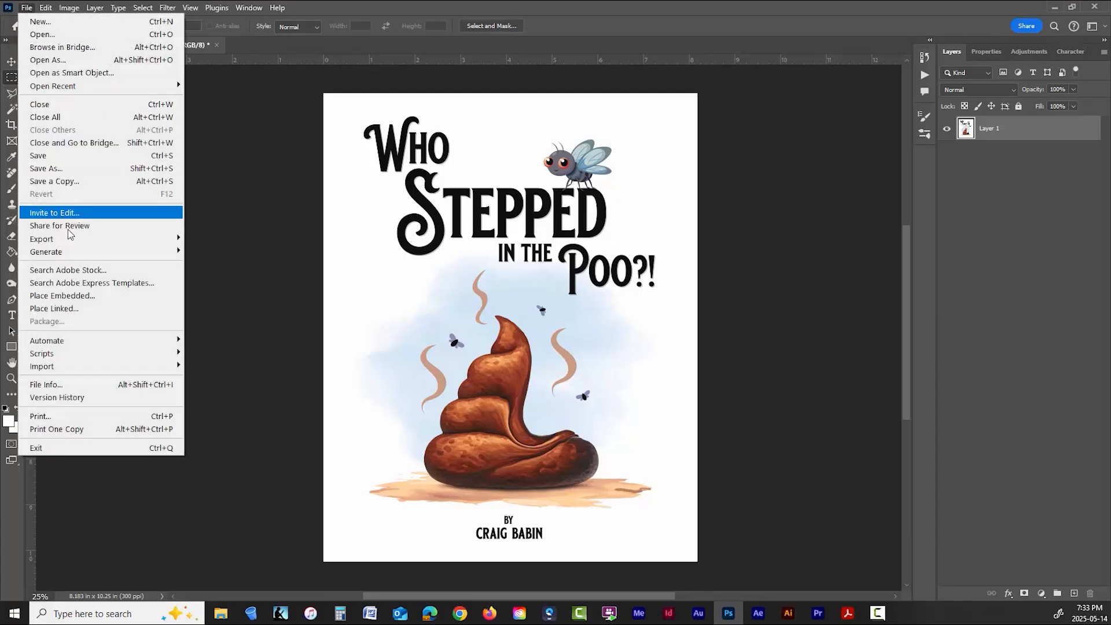
mouse_move(75, 242)
left_click(223, 252)
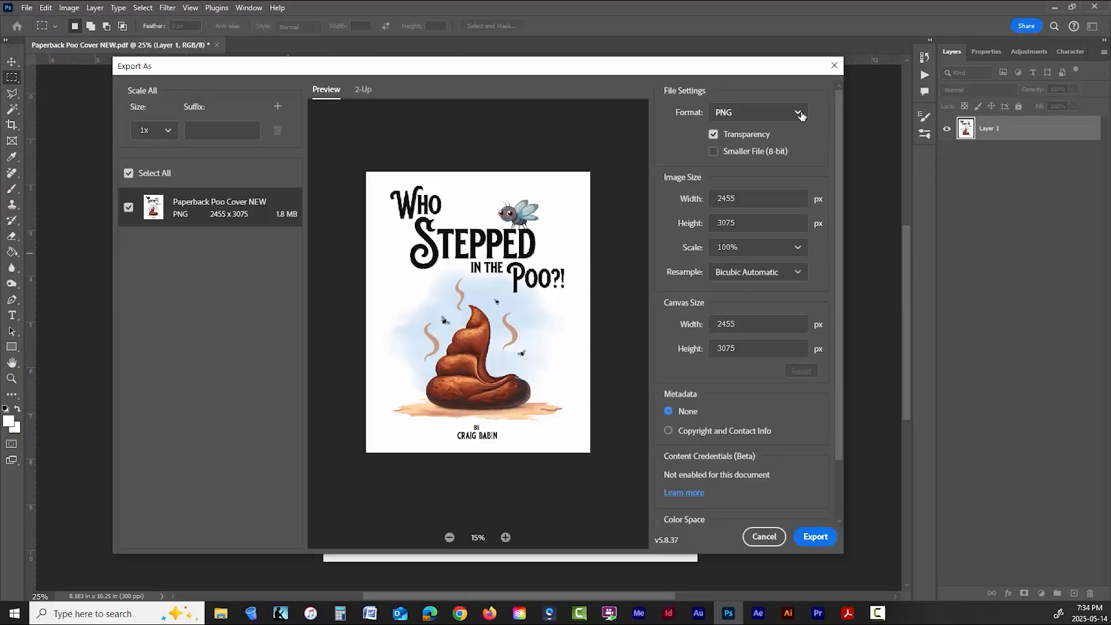
left_click(800, 112)
left_click(744, 158)
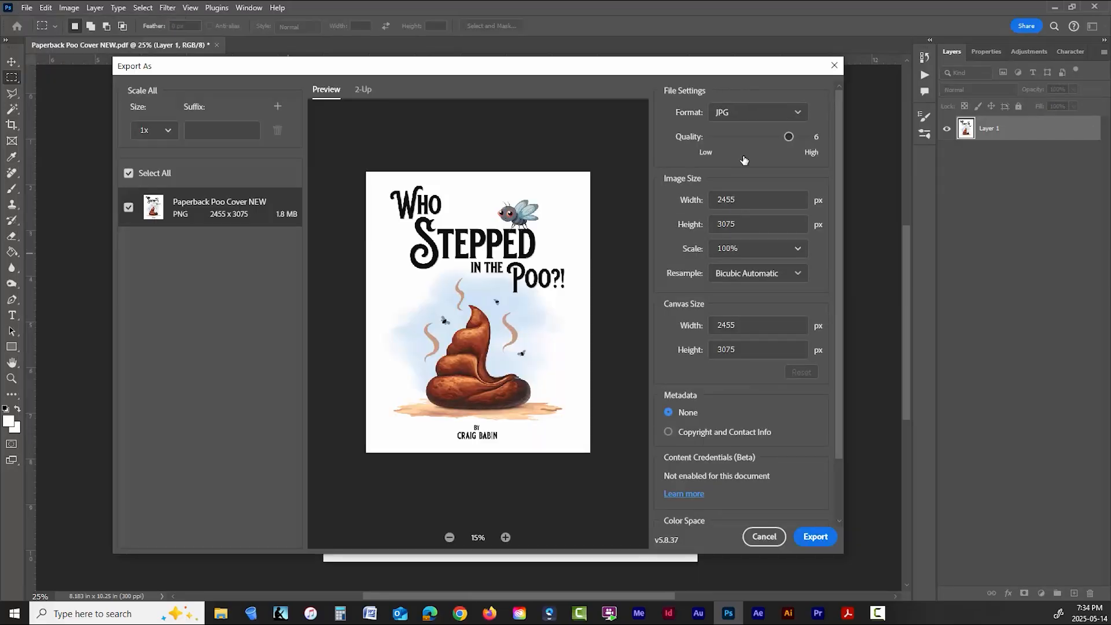
mouse_move(789, 136)
left_mouse_down()
mouse_move(804, 137)
mouse_move(789, 138)
left_mouse_up()
left_click(816, 537)
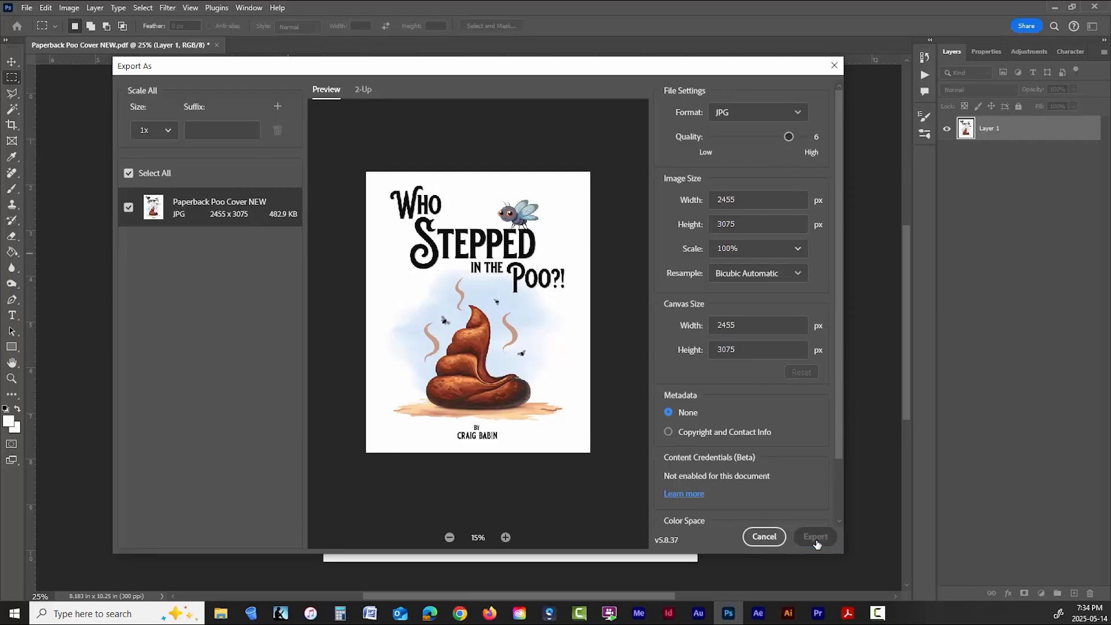
left_click(305, 322)
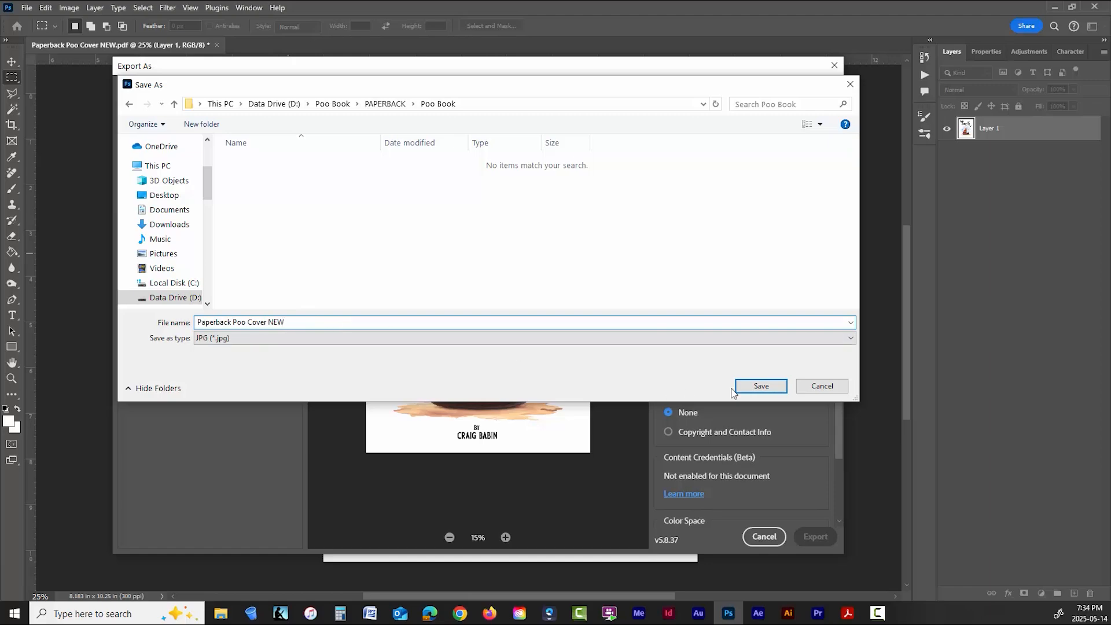
left_click(761, 386)
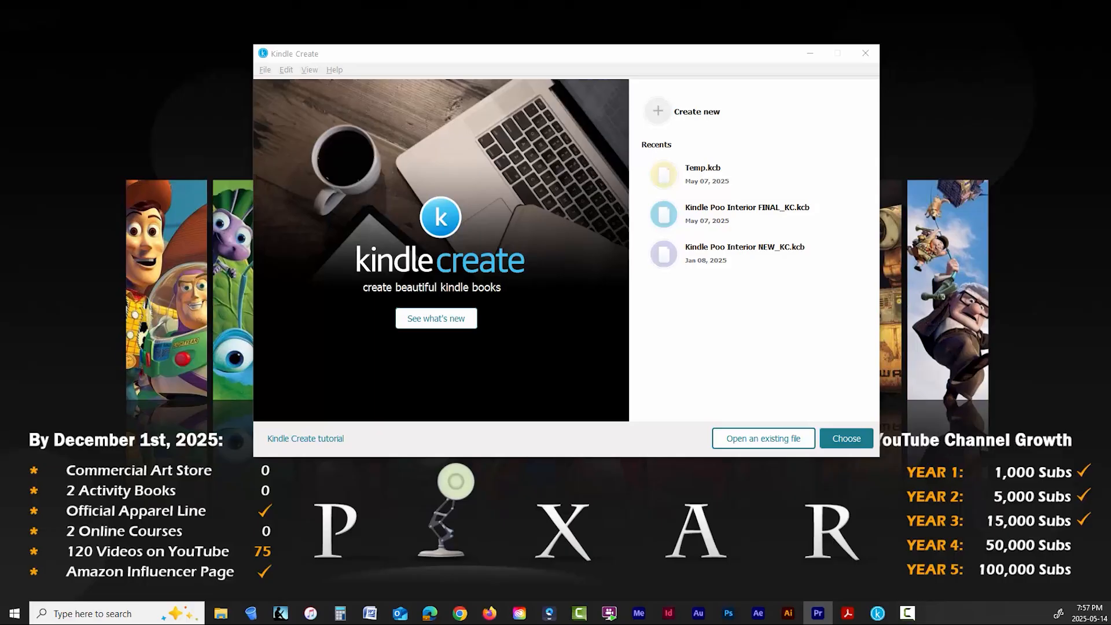
- Launch Kindle Create from the Amazon program group and start creating a new book project
left_click(16, 615)
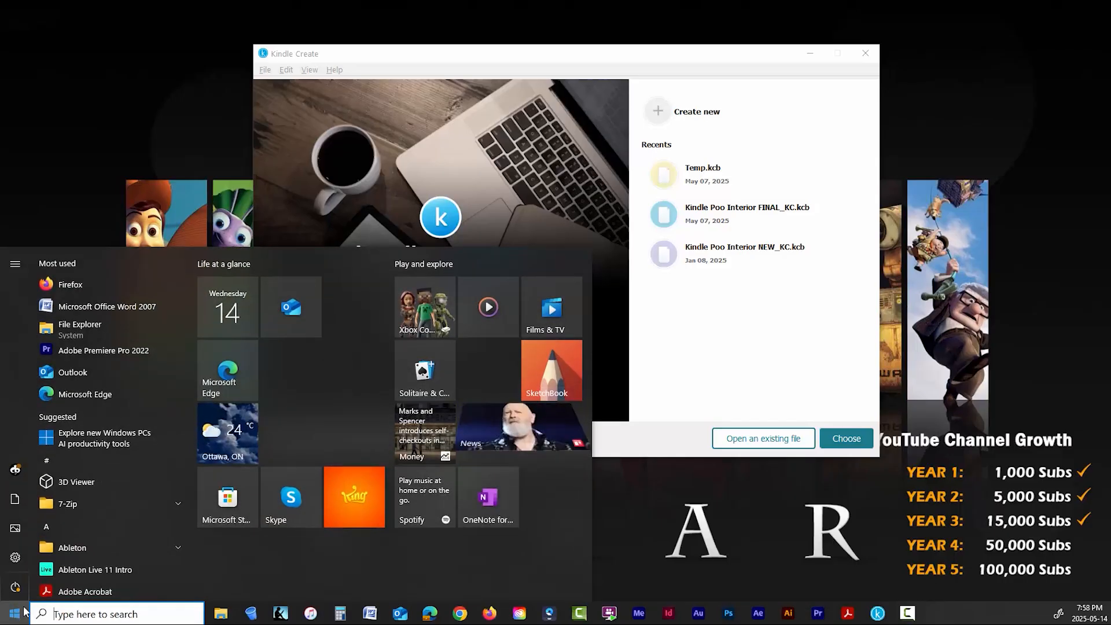
scroll(168, 488, "down", 10)
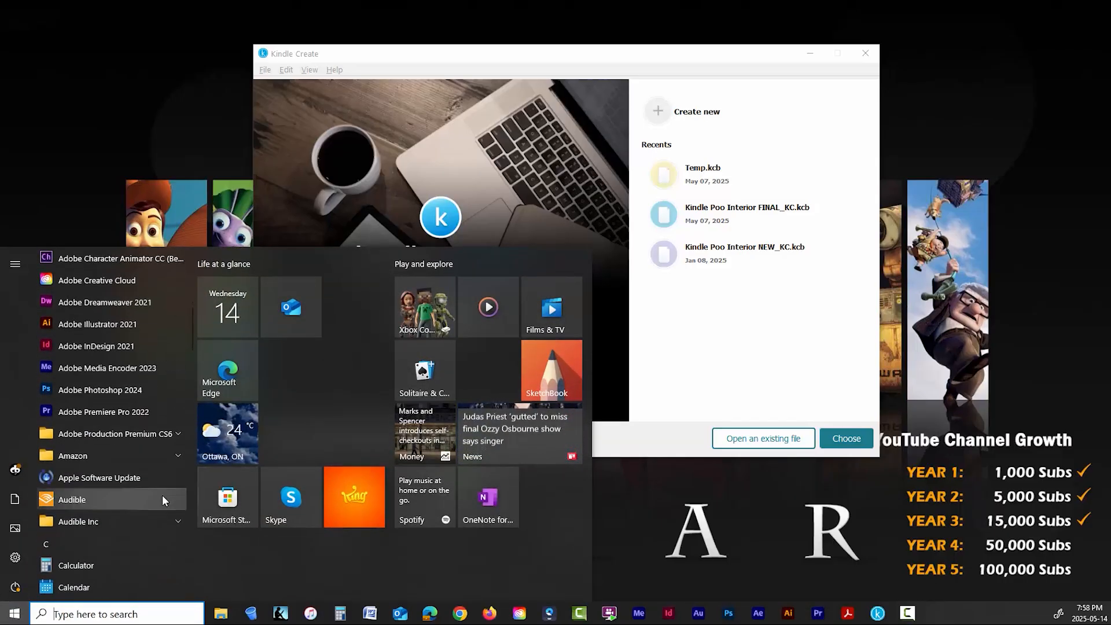
left_click(167, 456)
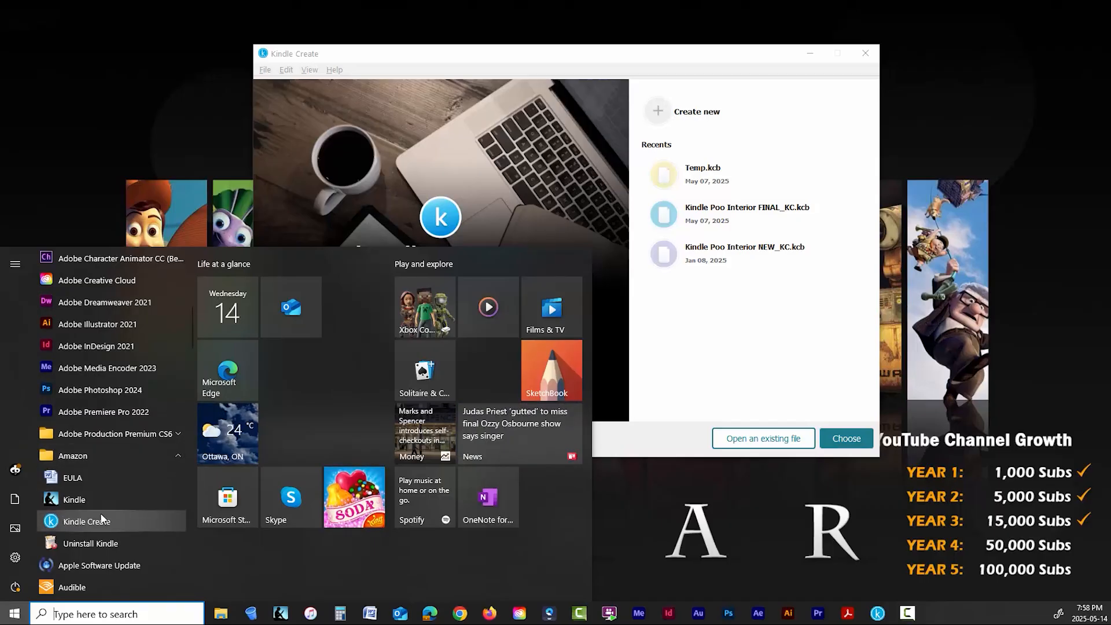
left_click(110, 523)
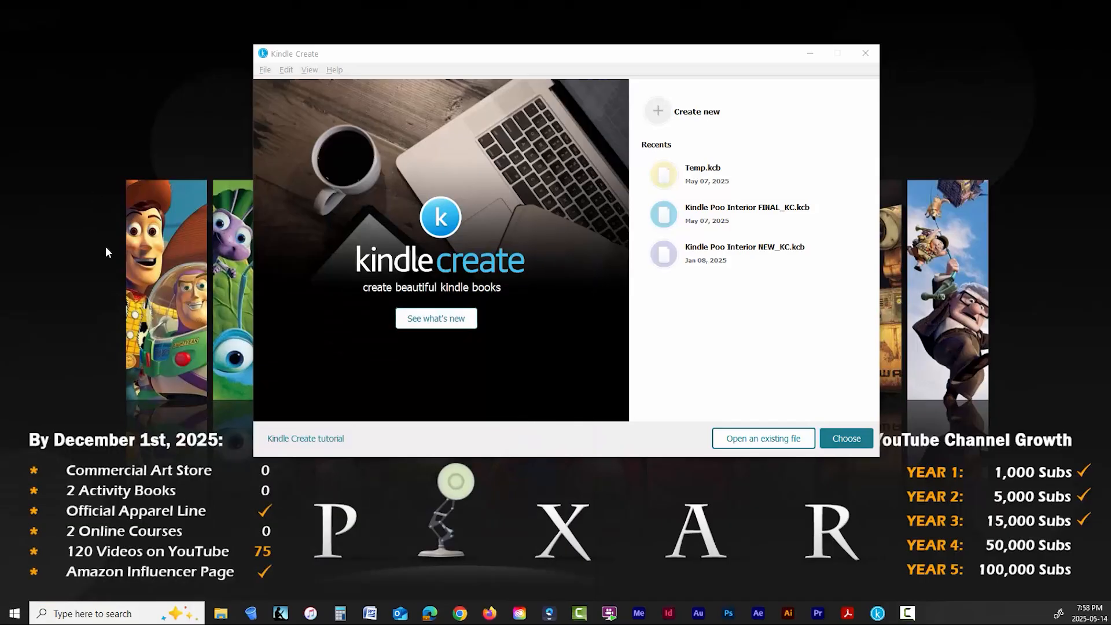
left_click(705, 116)
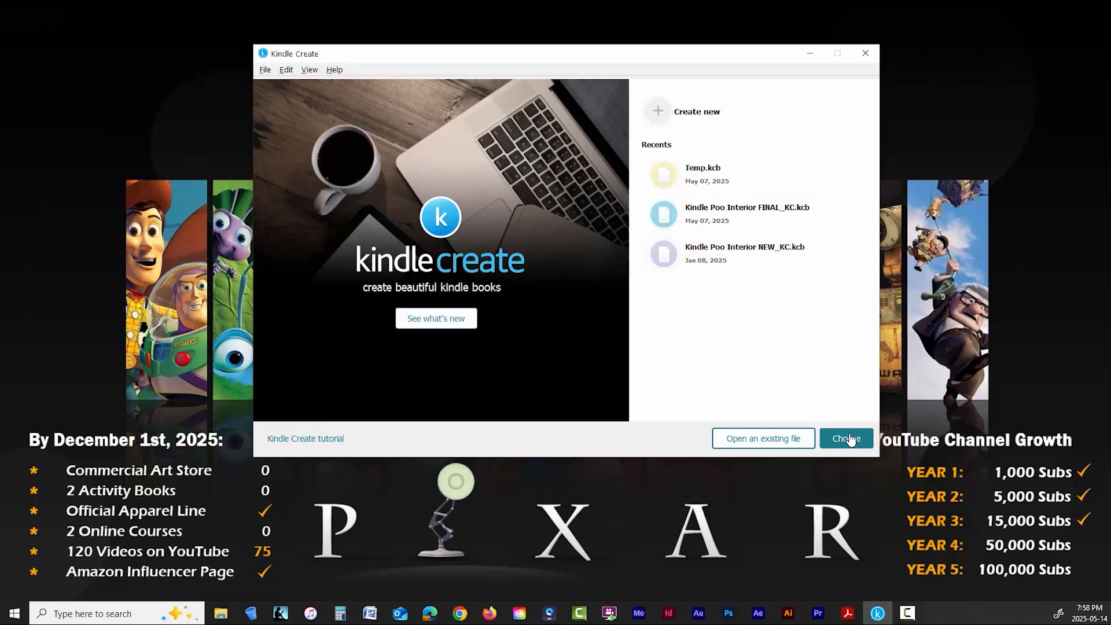
left_click(848, 439)
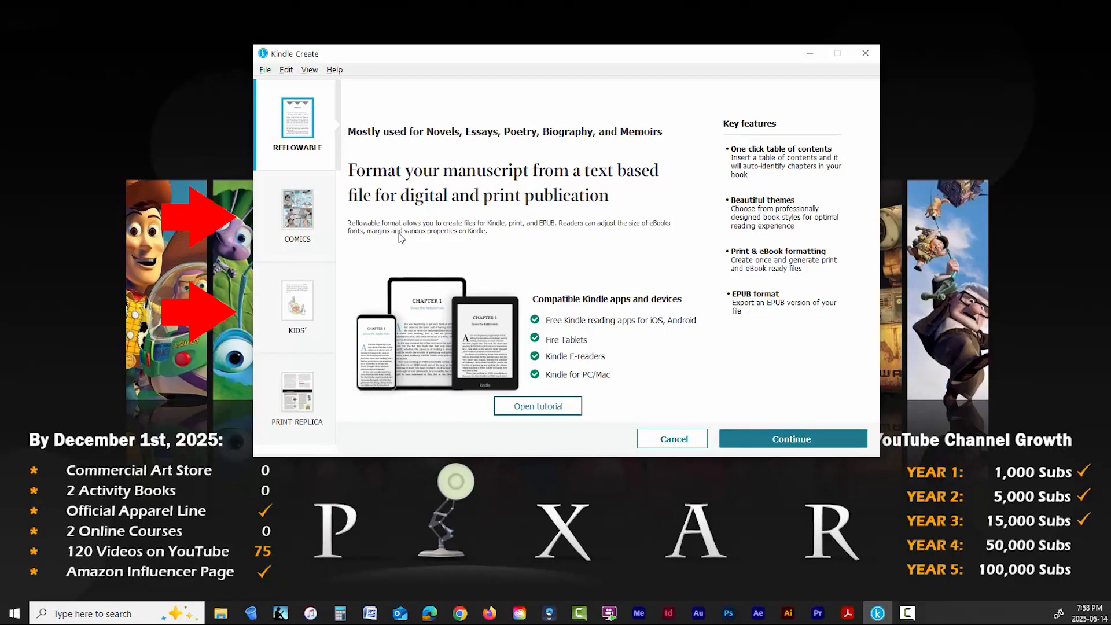
- Compare the Comics, Kids' and Print Replica book formats, and continue the new project with the Comics format
left_click(299, 219)
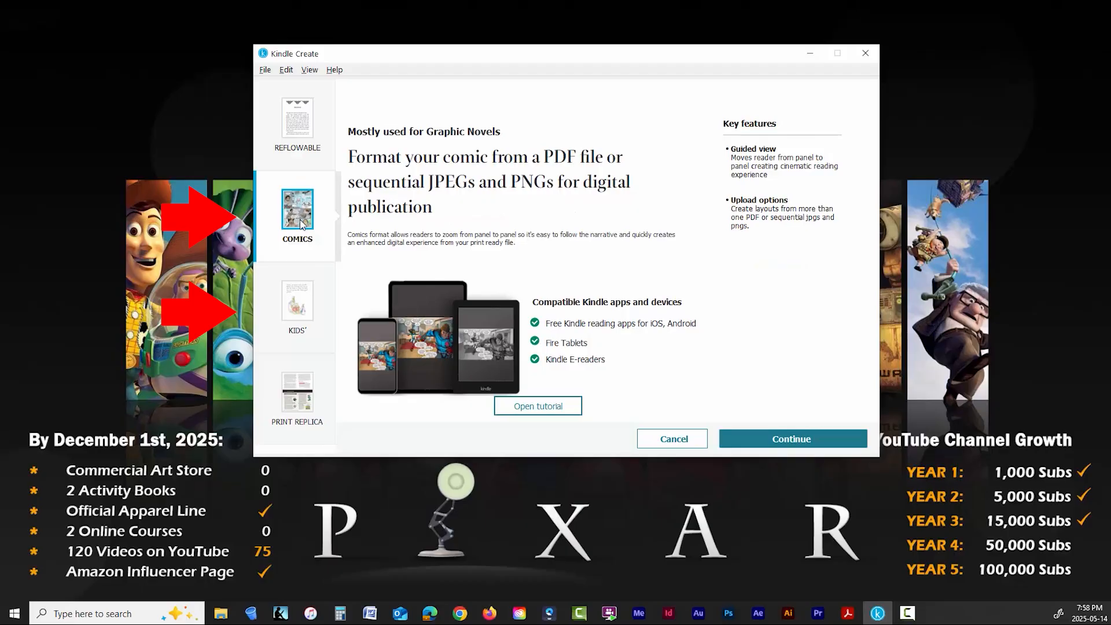
left_click(295, 308)
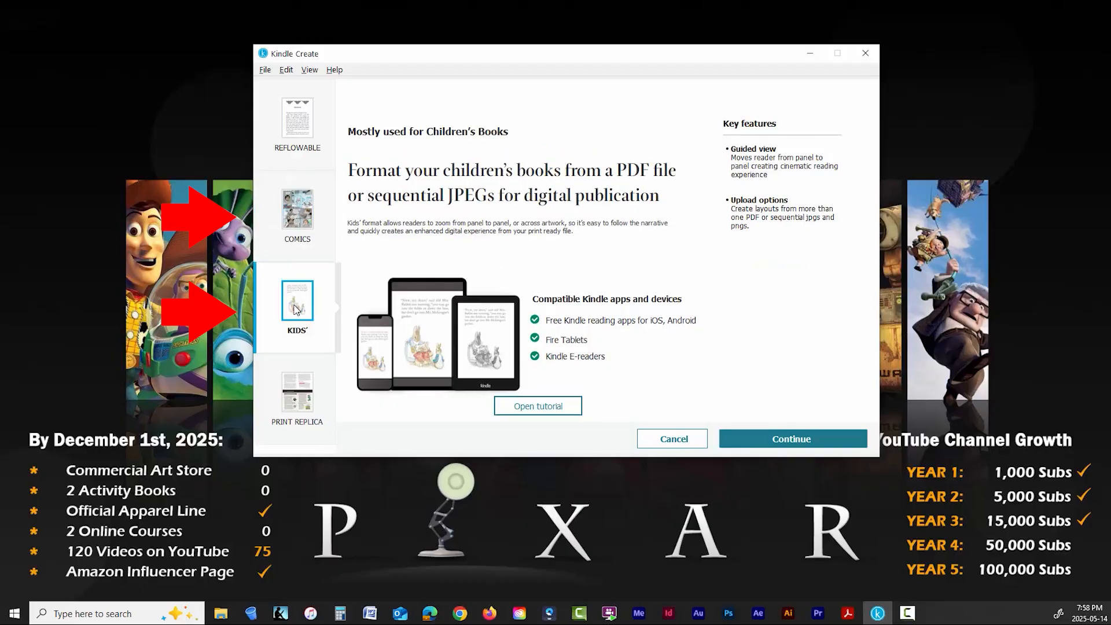
left_click(296, 233)
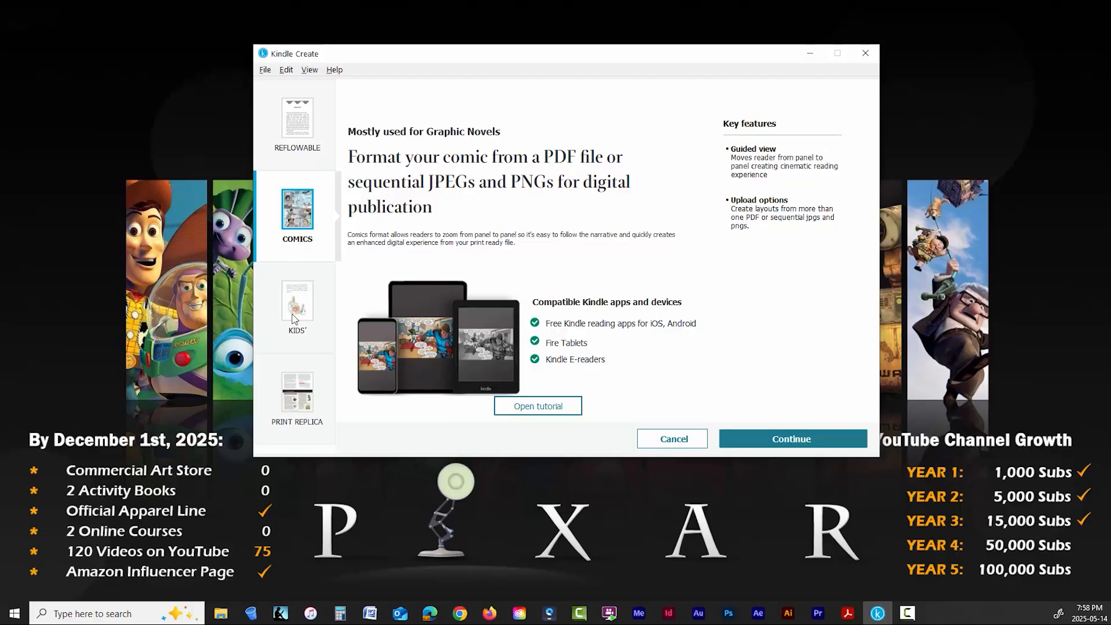
left_click(297, 389)
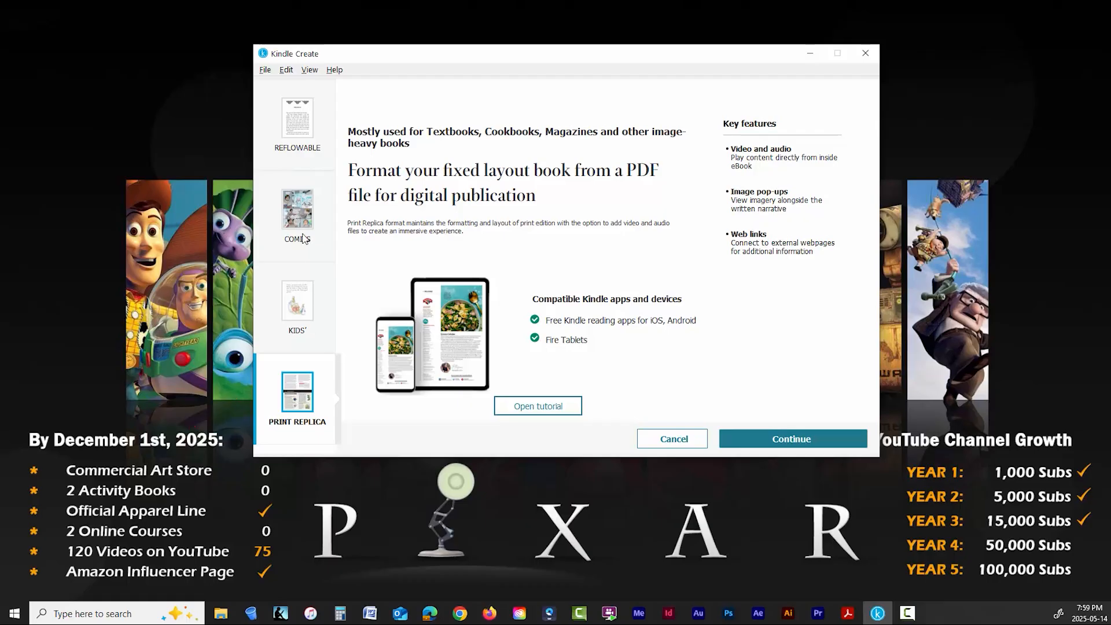
left_click(302, 304)
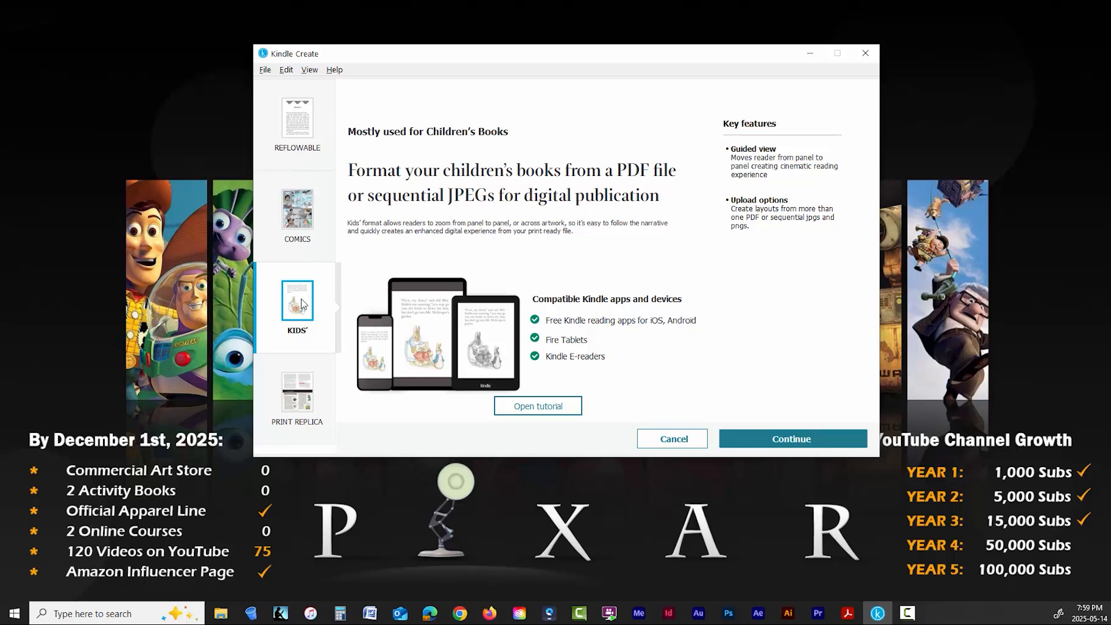
left_click(309, 234)
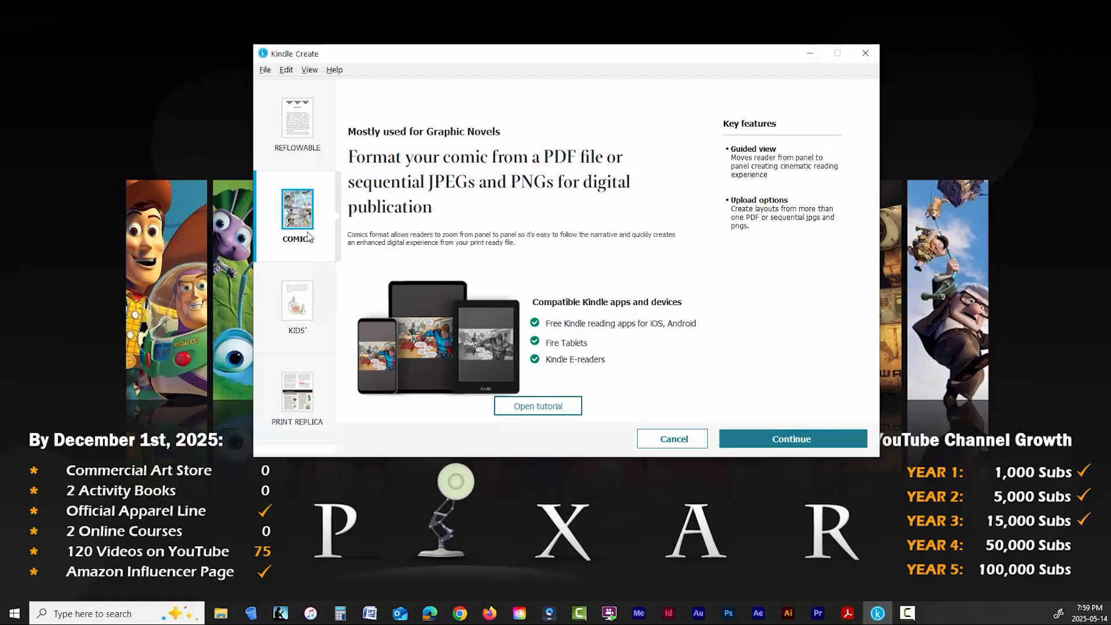
left_click(792, 440)
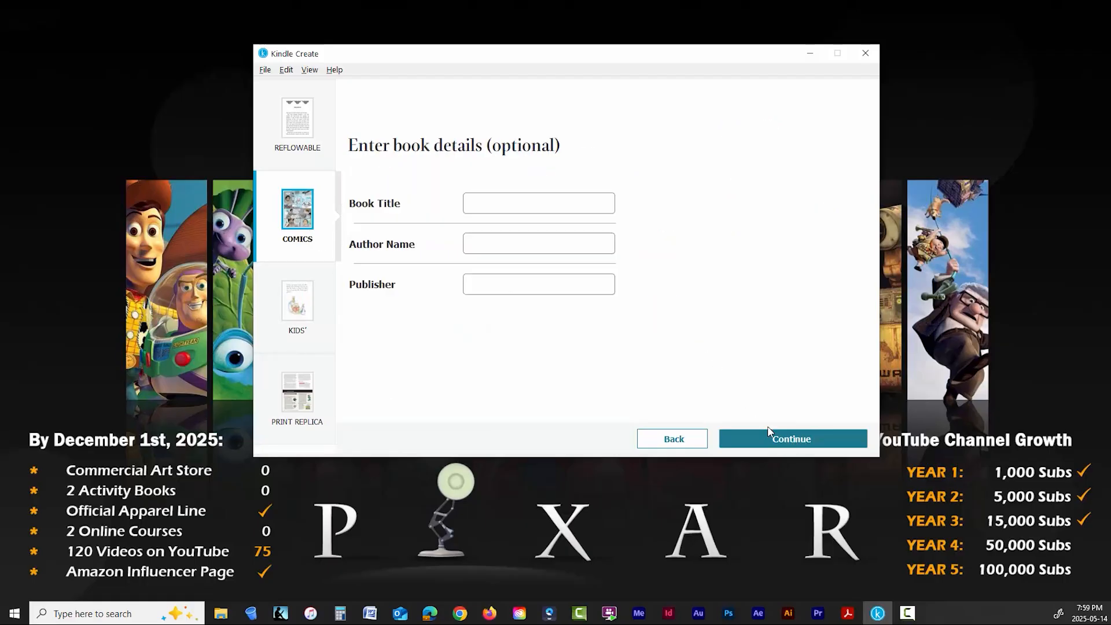
- Enter the book title "Who Stepped in the Poo?!", leave author and publisher empty, and continue to the book properties
left_click(499, 206)
type("Who Stepped in the Poo?!")
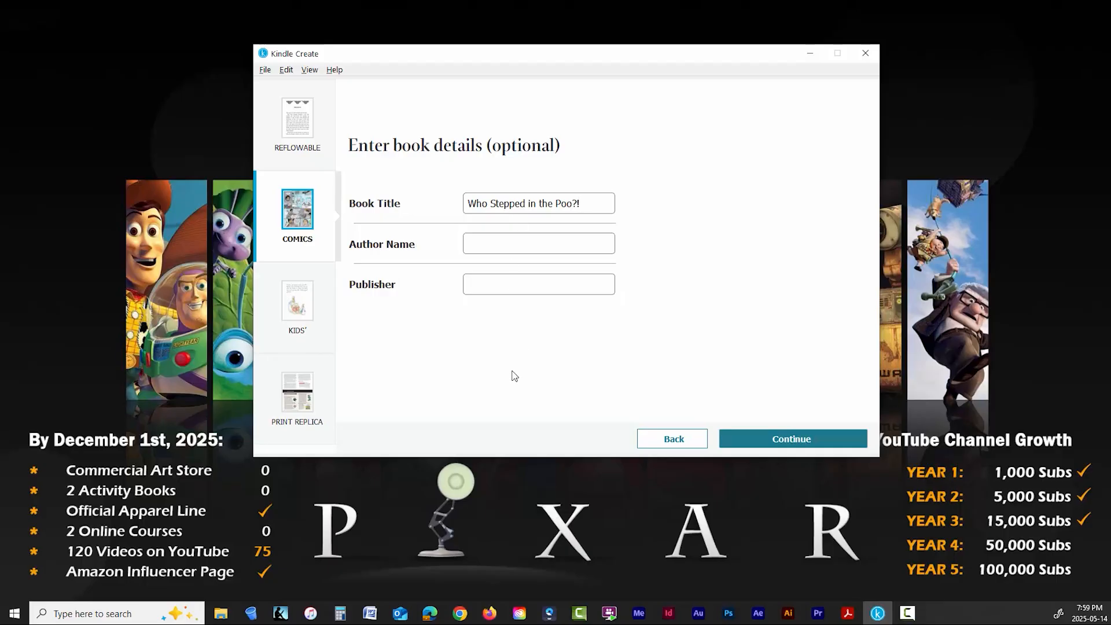
left_click(791, 447)
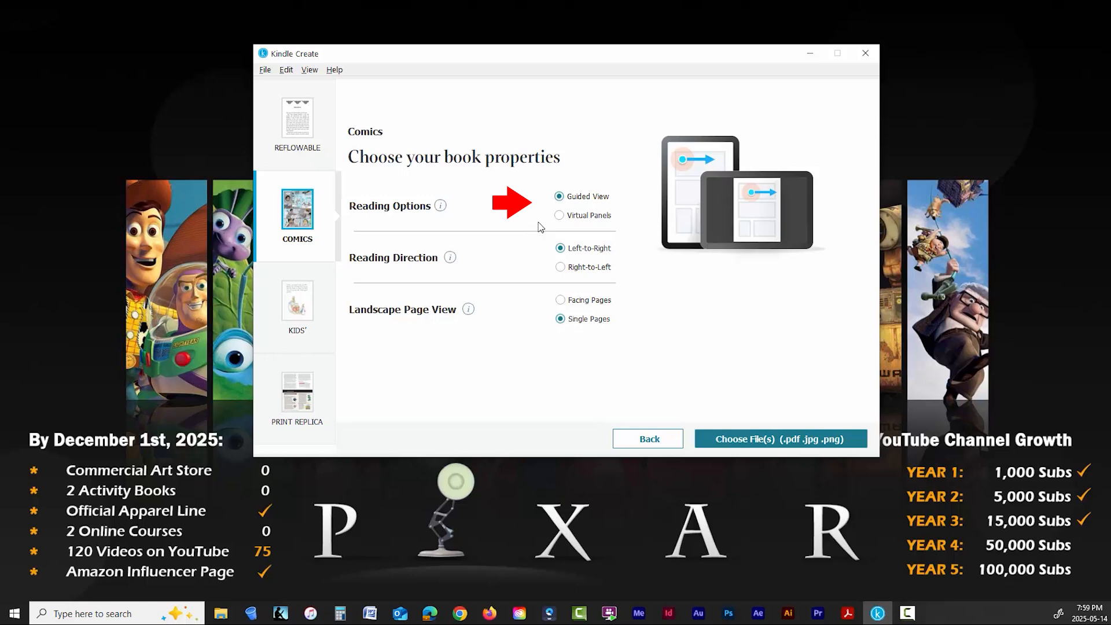
- Choose Guided View as the reading option and Facing Pages as the landscape page view
left_click(560, 215)
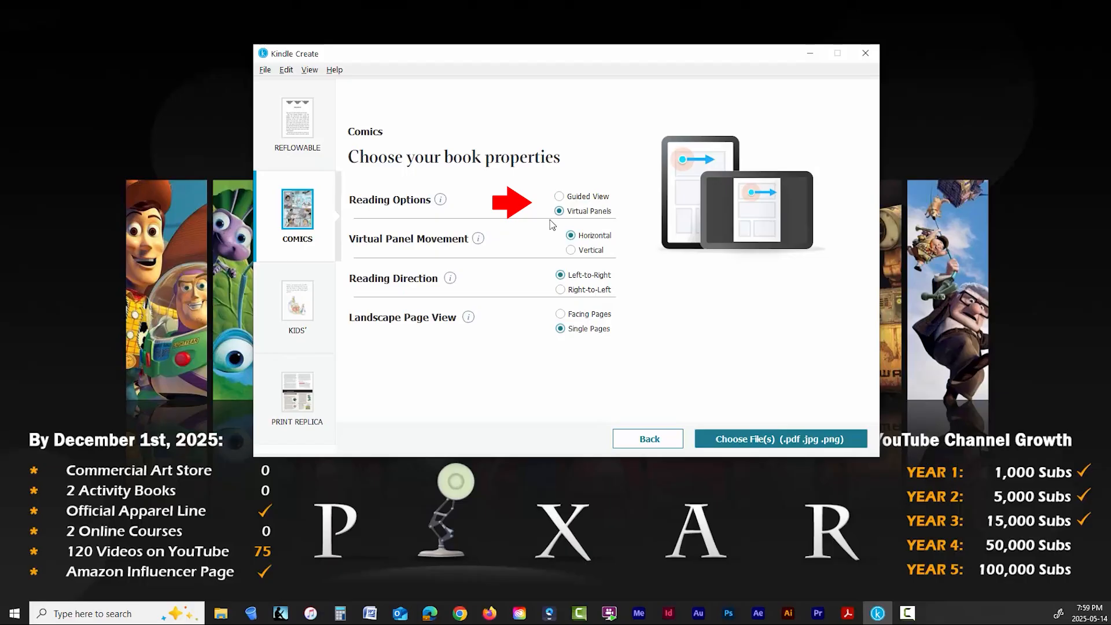
left_click(560, 197)
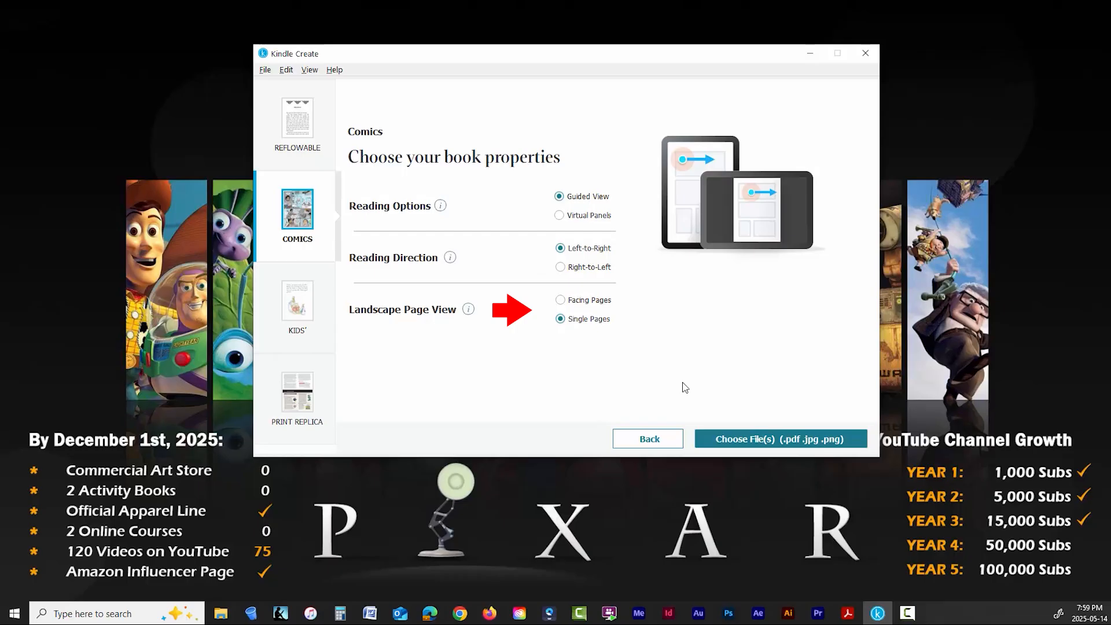
left_click(560, 300)
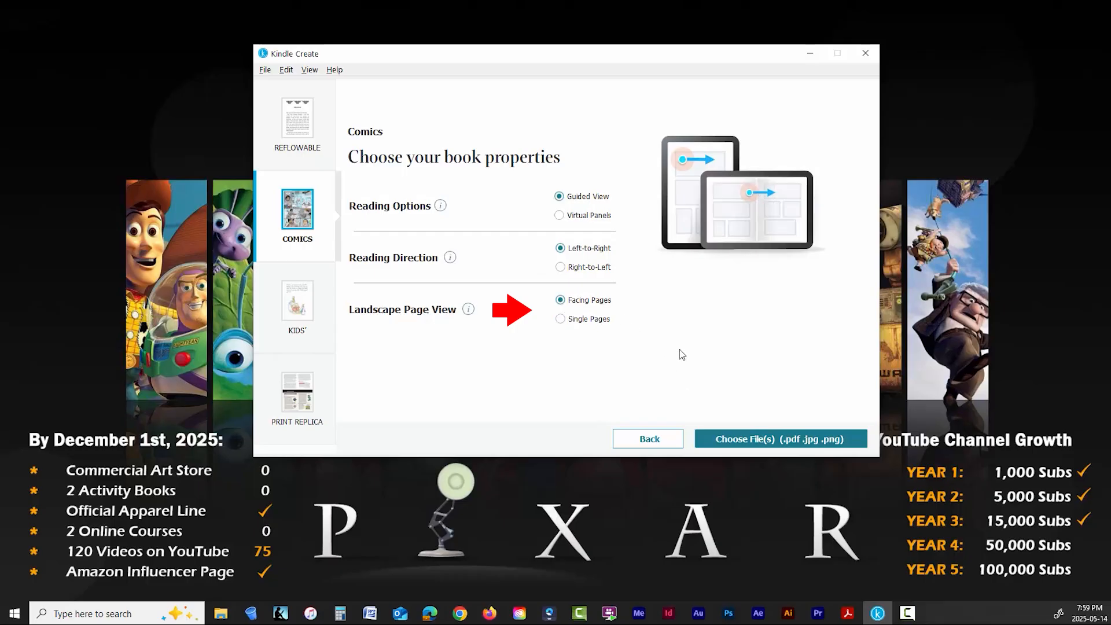
left_click(563, 321)
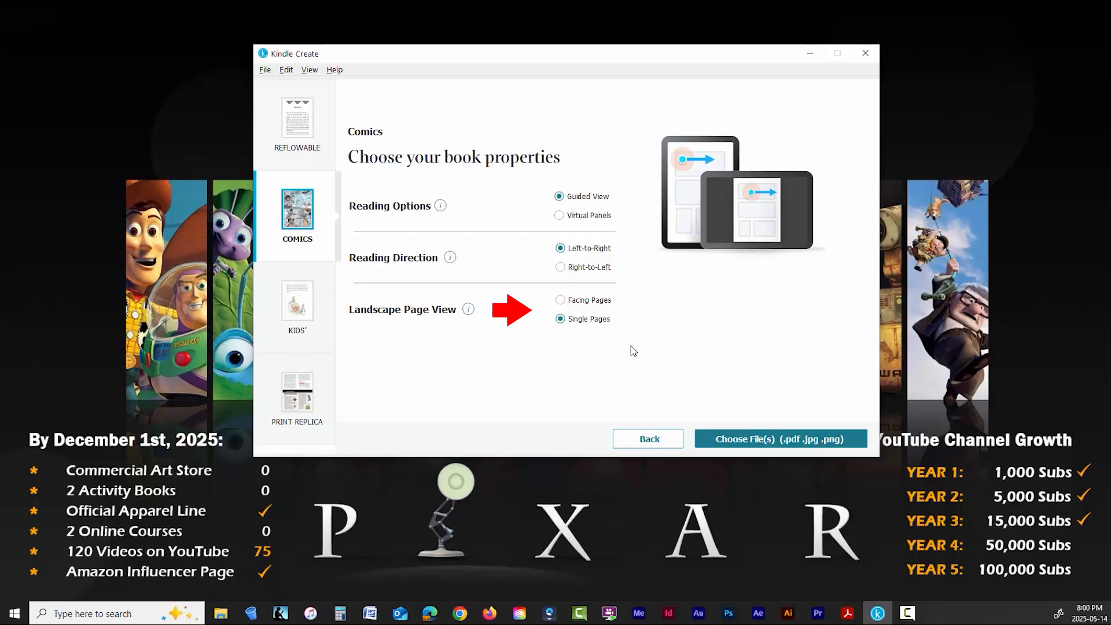
left_click(562, 301)
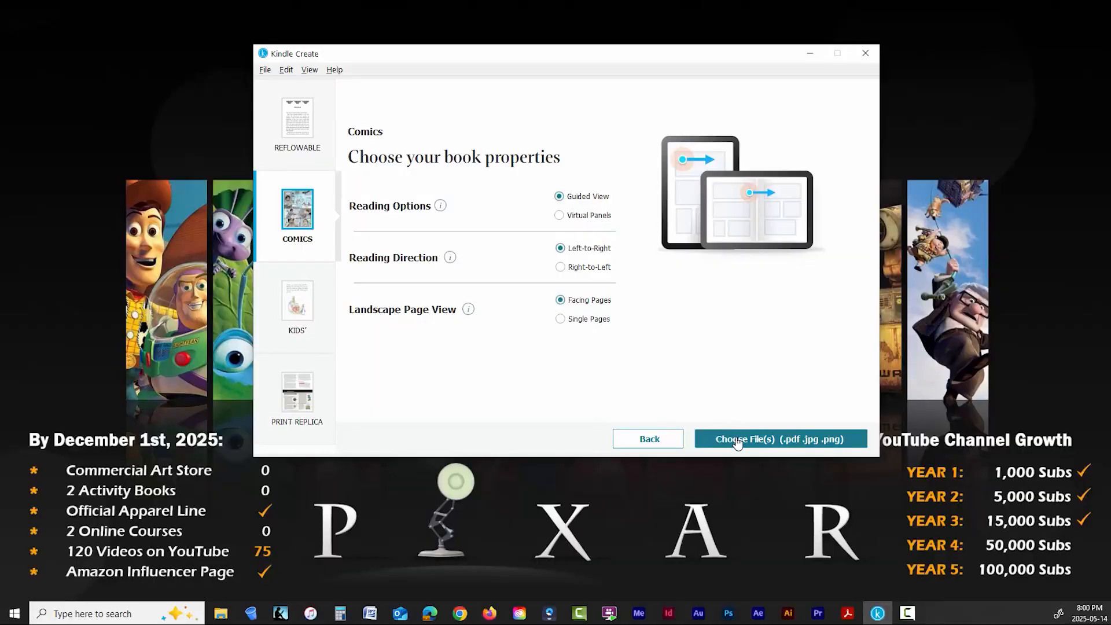
- Import the Paperback Poo Interior FINAL PDF from the Poo Book folder and continue to the page editor
left_click(737, 443)
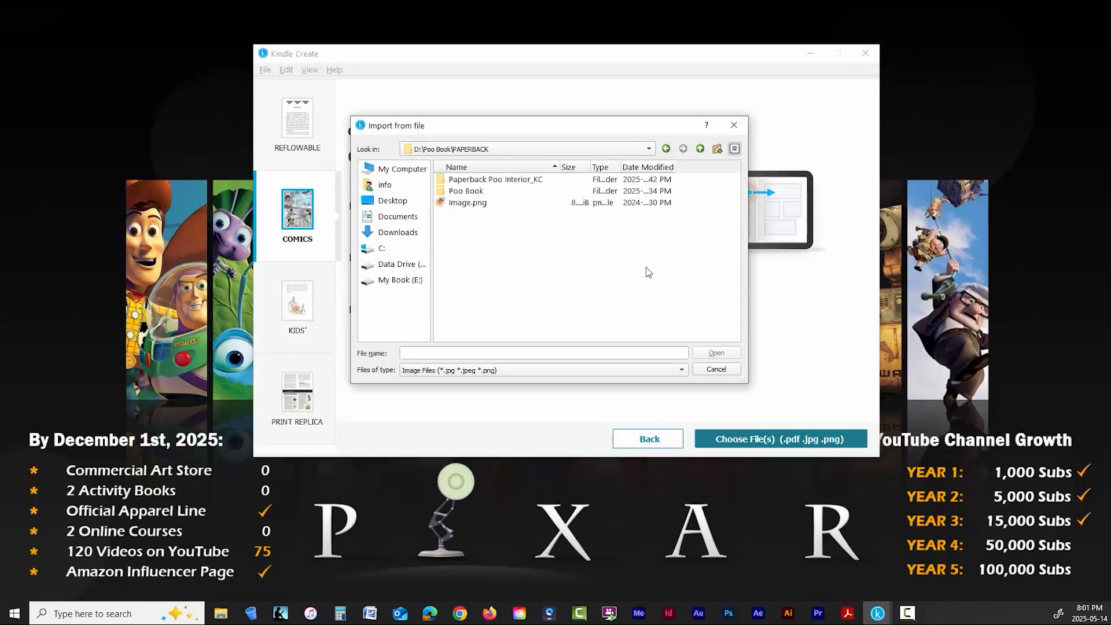
double_click(466, 192)
left_click(466, 371)
left_click(464, 384)
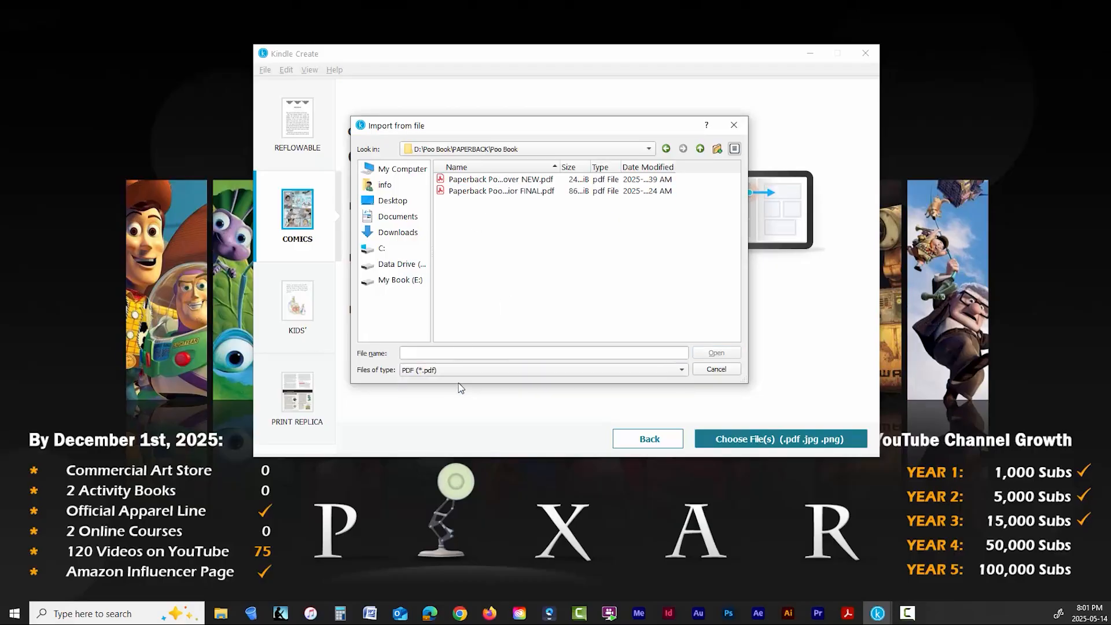
left_click(512, 192)
left_click(710, 353)
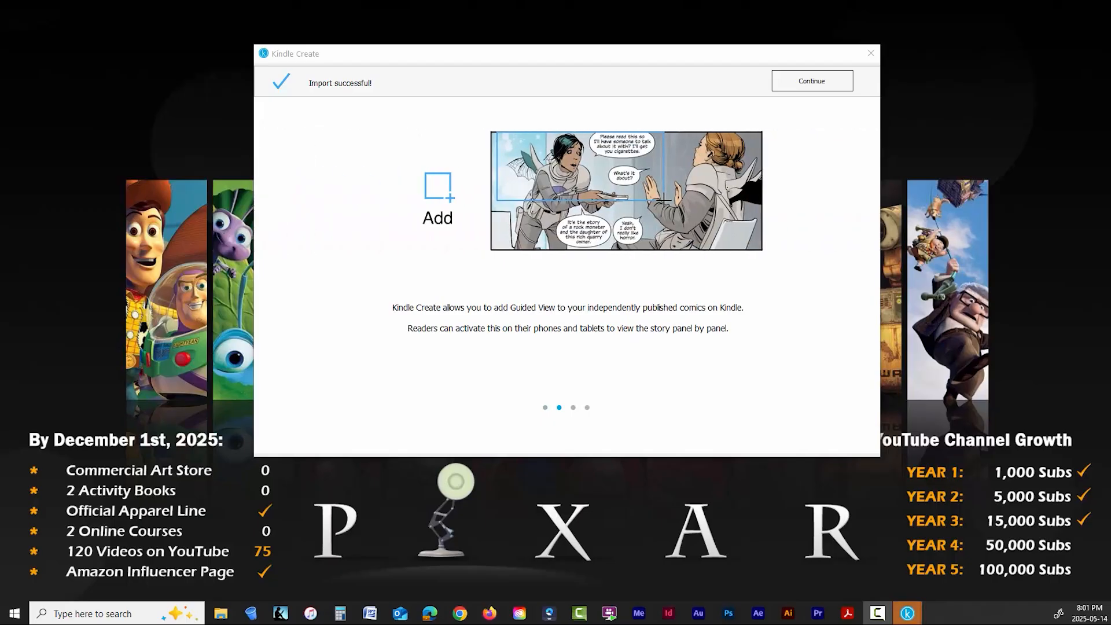
left_click(818, 82)
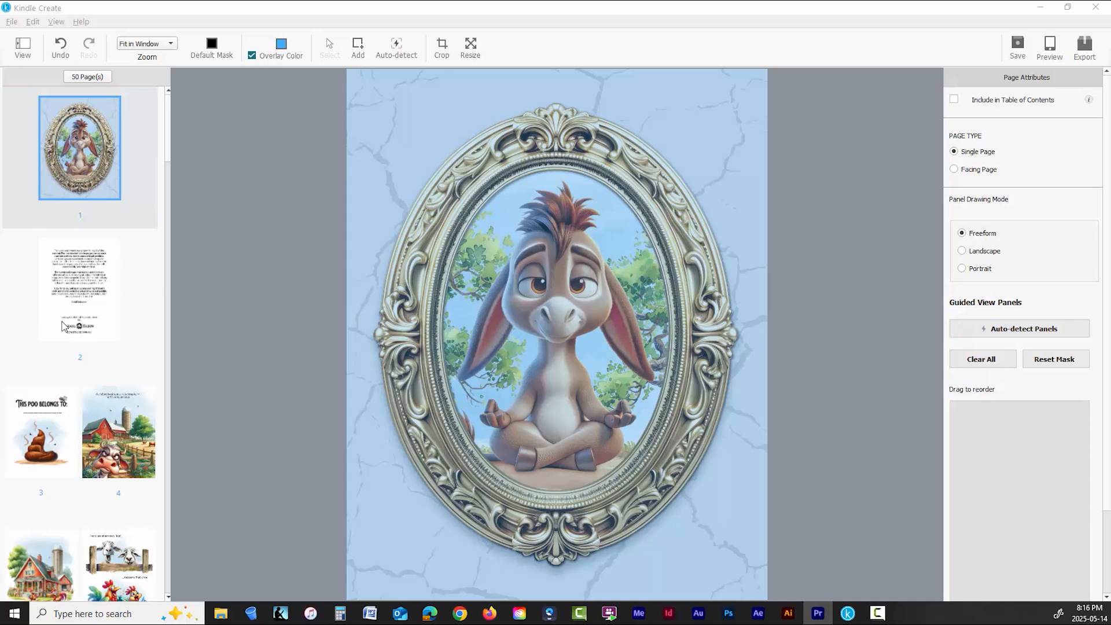
- Turn off the overlay color to show the first page's artwork without the blue tint
left_click(64, 326)
left_click(102, 169)
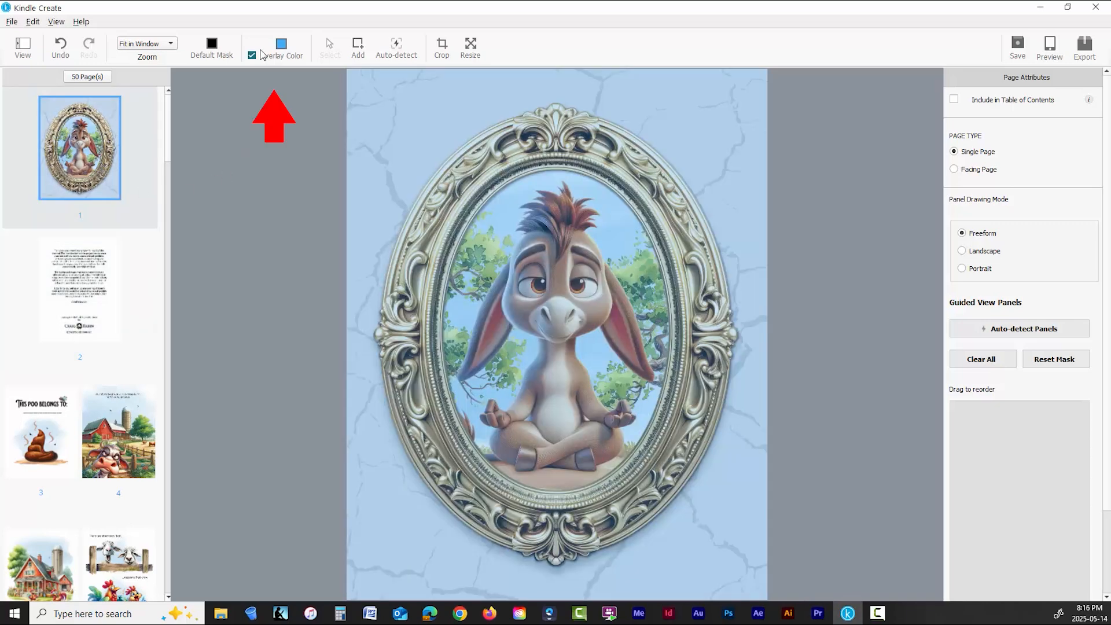
left_click(253, 55)
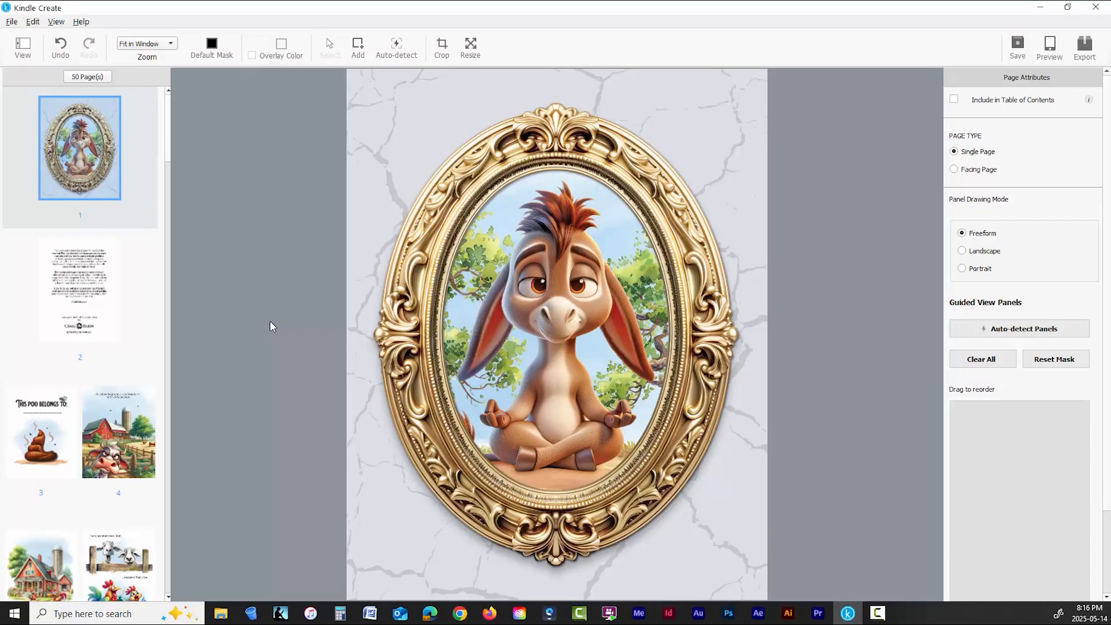
- Check how the page thumbnails pair up, and make page 2 a facing page so it forms a spread with page 3
scroll(85, 335, "down", 5)
scroll(85, 336, "up", 5)
left_click_drag(168, 154, 174, 227)
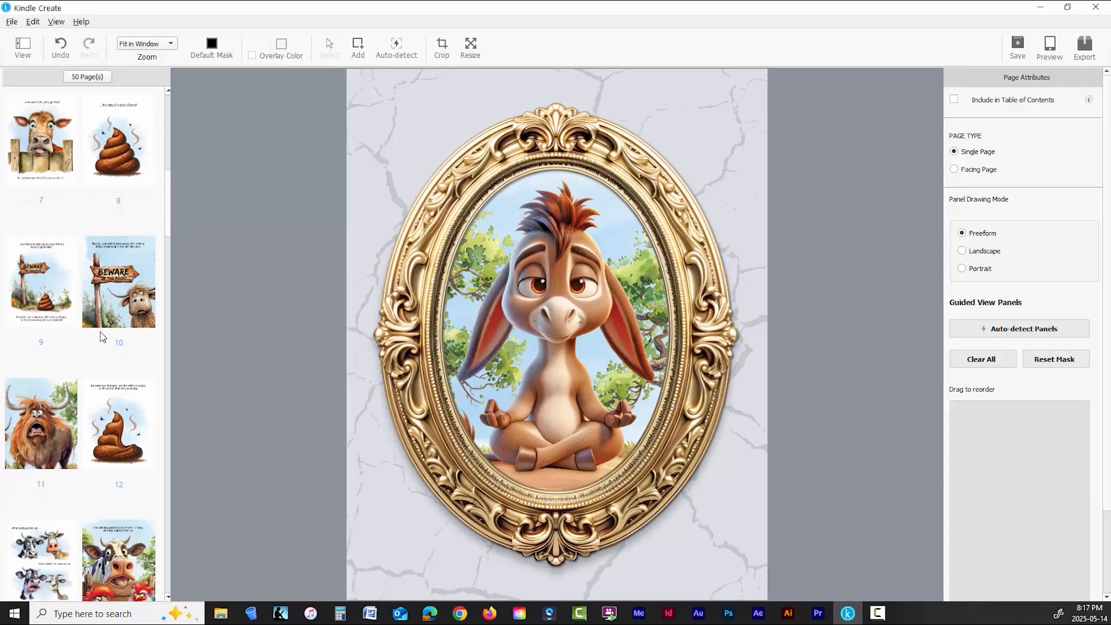
left_click_drag(169, 207, 174, 127)
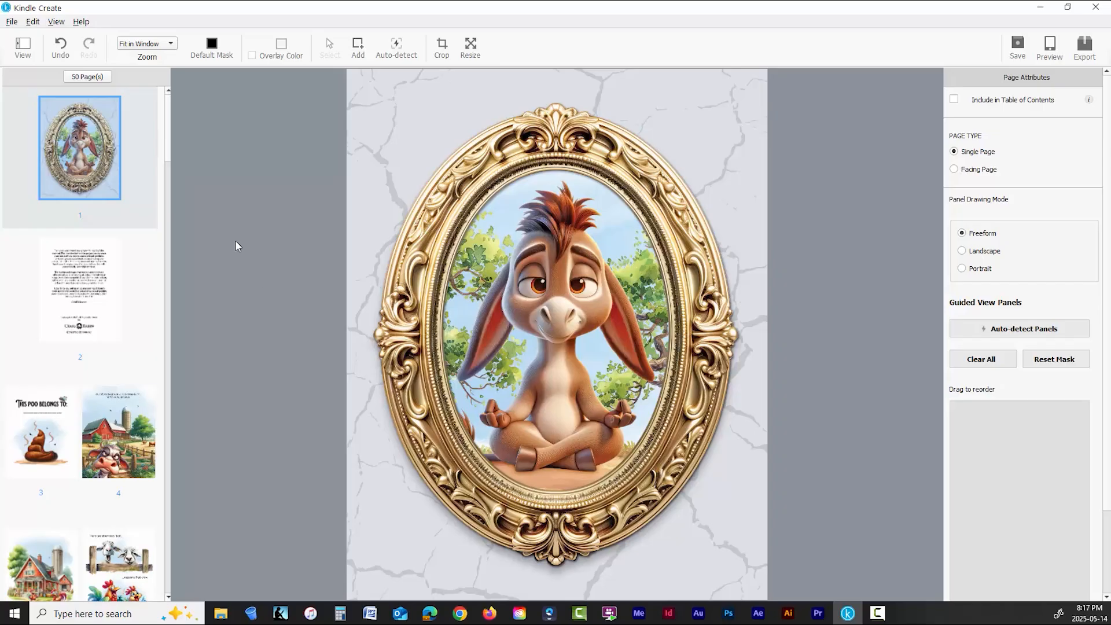
mouse_move(169, 131)
left_mouse_down()
mouse_move(163, 566)
mouse_move(185, 393)
mouse_move(186, 119)
left_mouse_up()
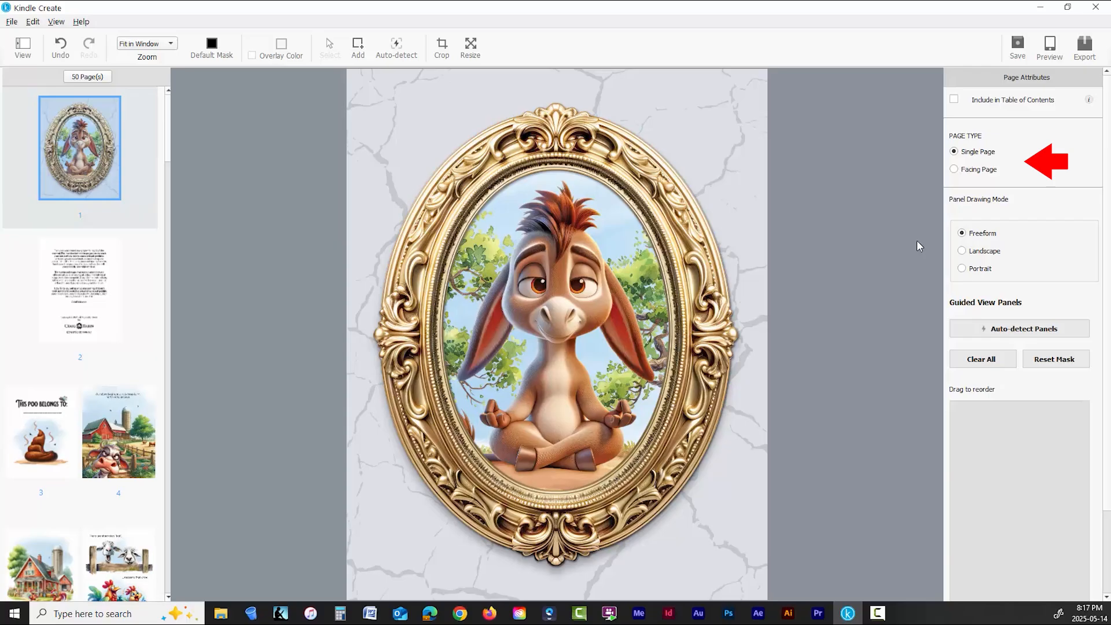
left_click(97, 294)
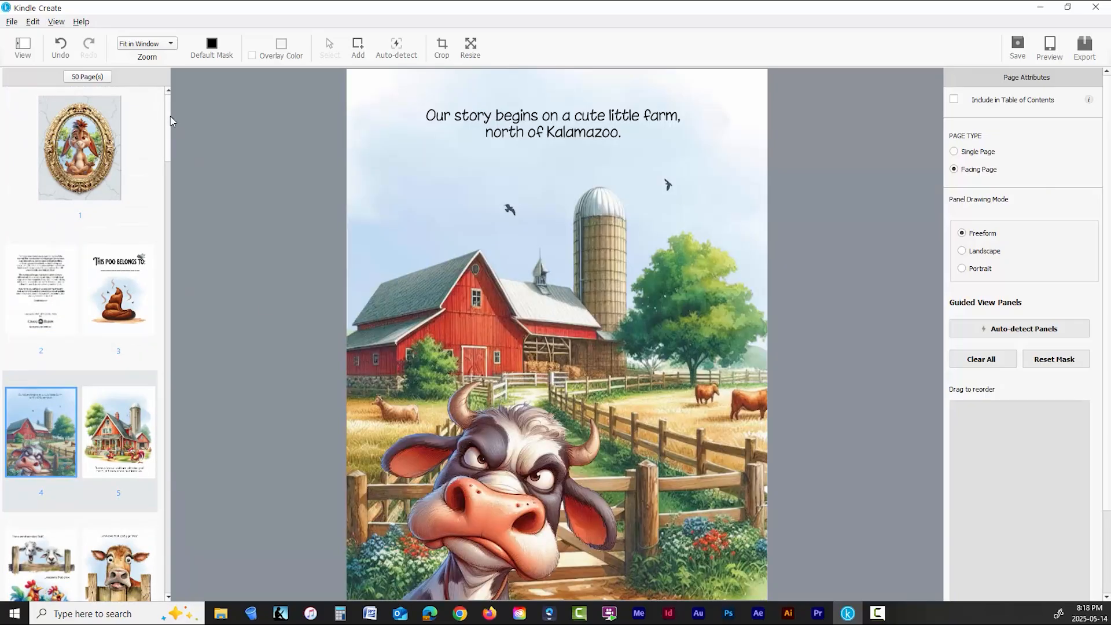
- Make page 48 a facing page so it pairs with The End page, and check the closing review page
left_click_drag(166, 113, 154, 575)
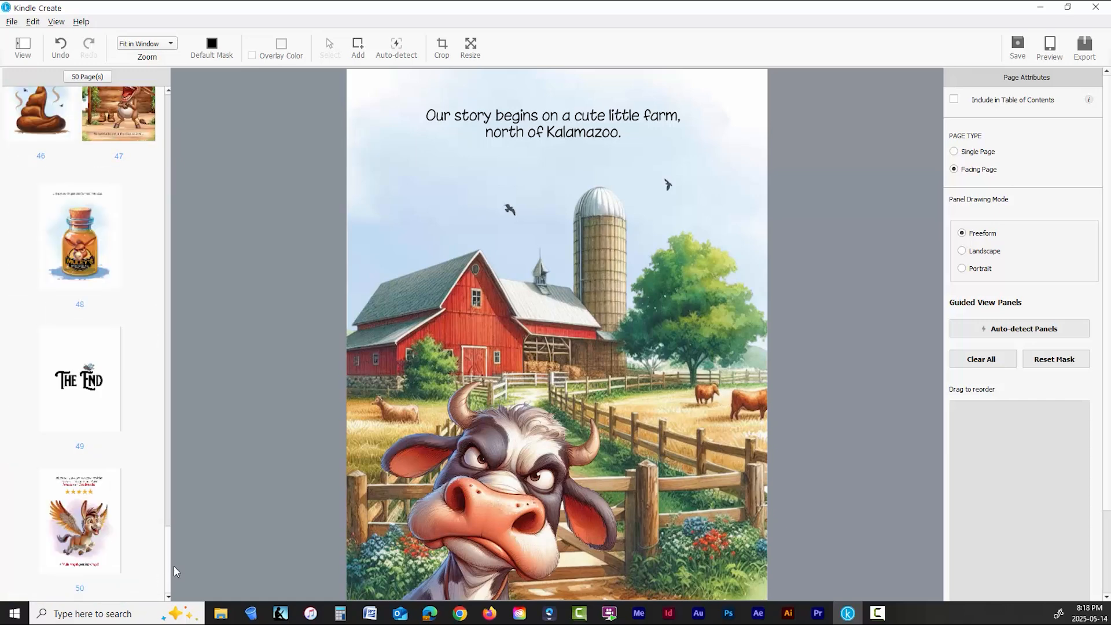
left_click(93, 225)
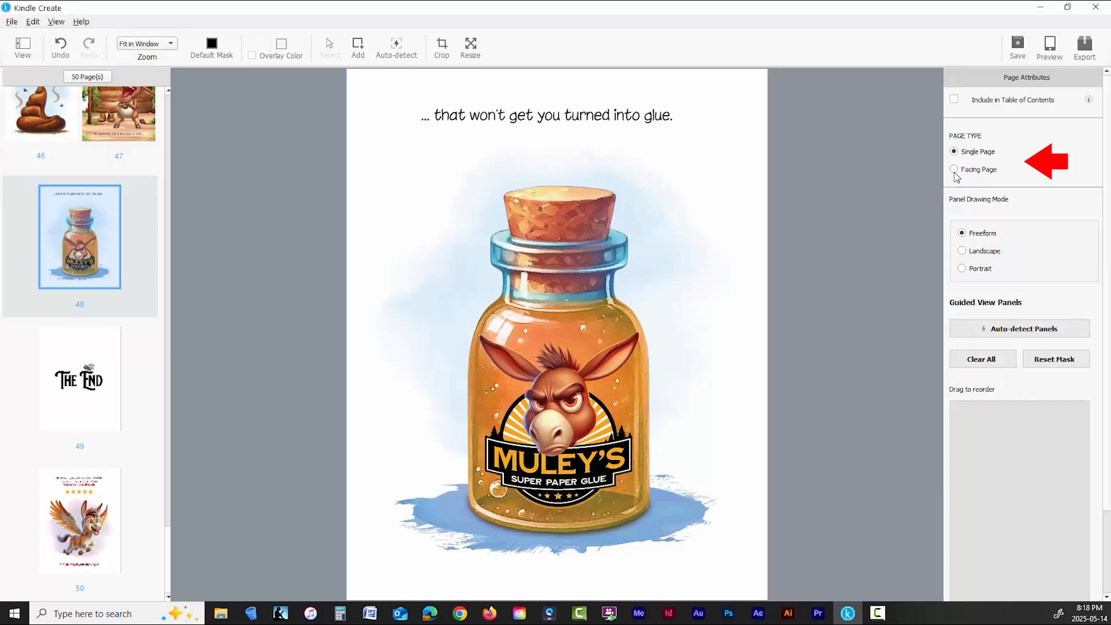
left_click(954, 171)
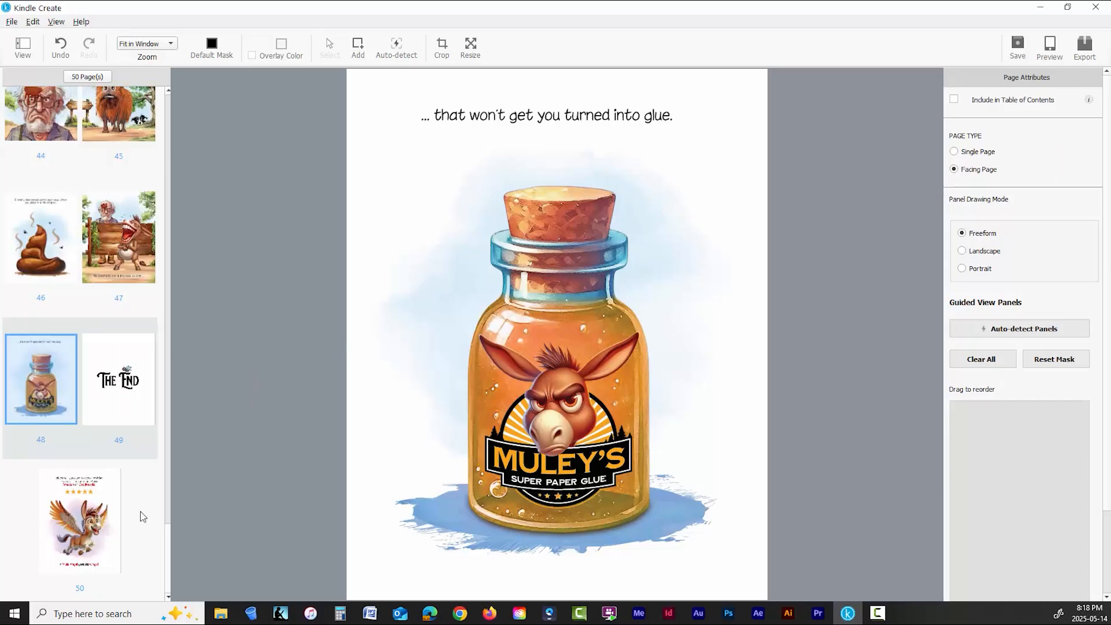
left_click(94, 543)
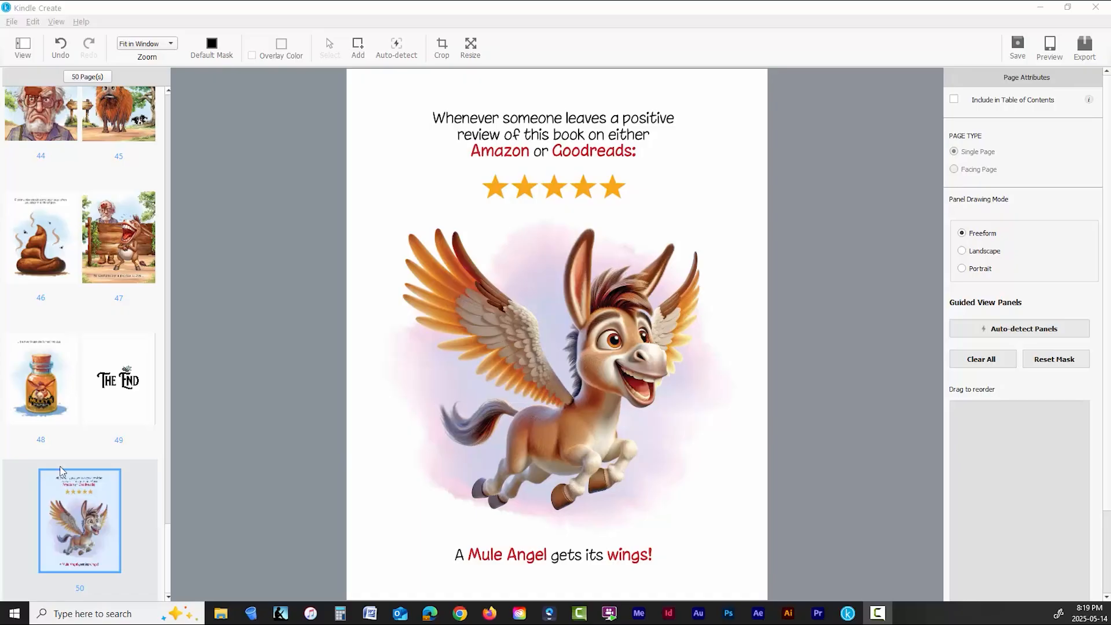
- Save the Kindle Create project as Paperback Poo Interior FINAL 2_KC
left_click(1019, 47)
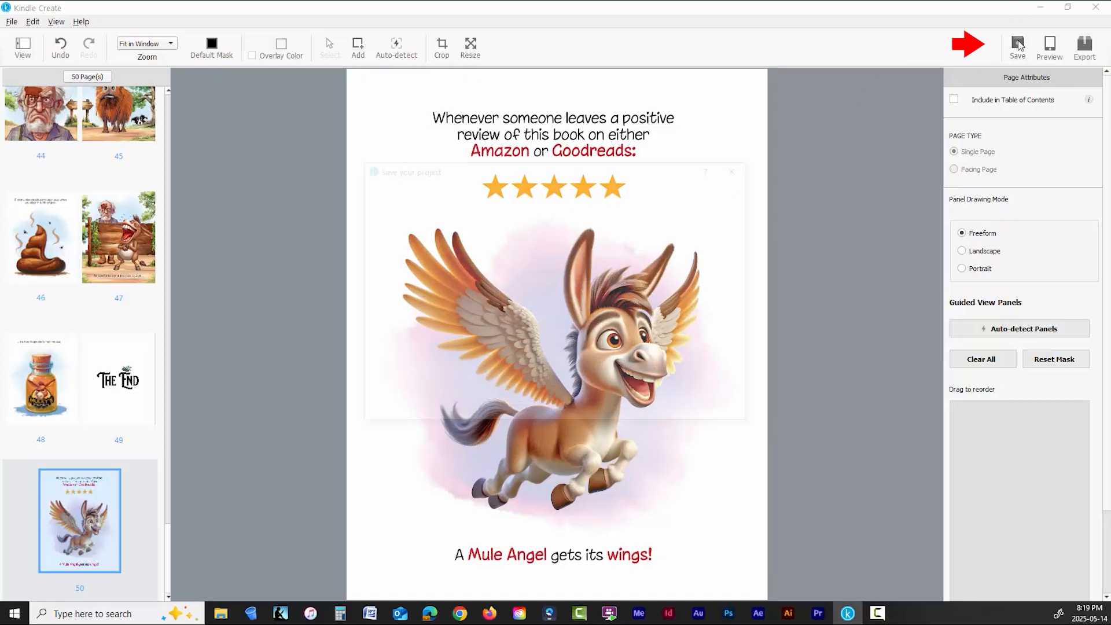
left_click(711, 399)
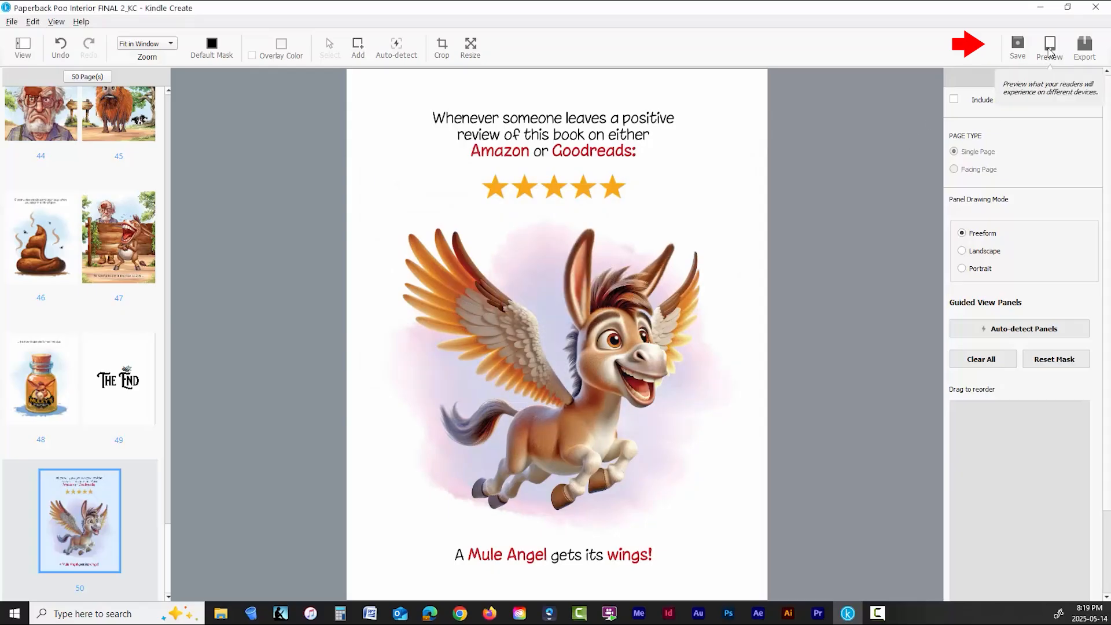
- Preview the book on a tablet in landscape orientation, check the facing-page spreads through location 9, and close the preview
left_click(1050, 50)
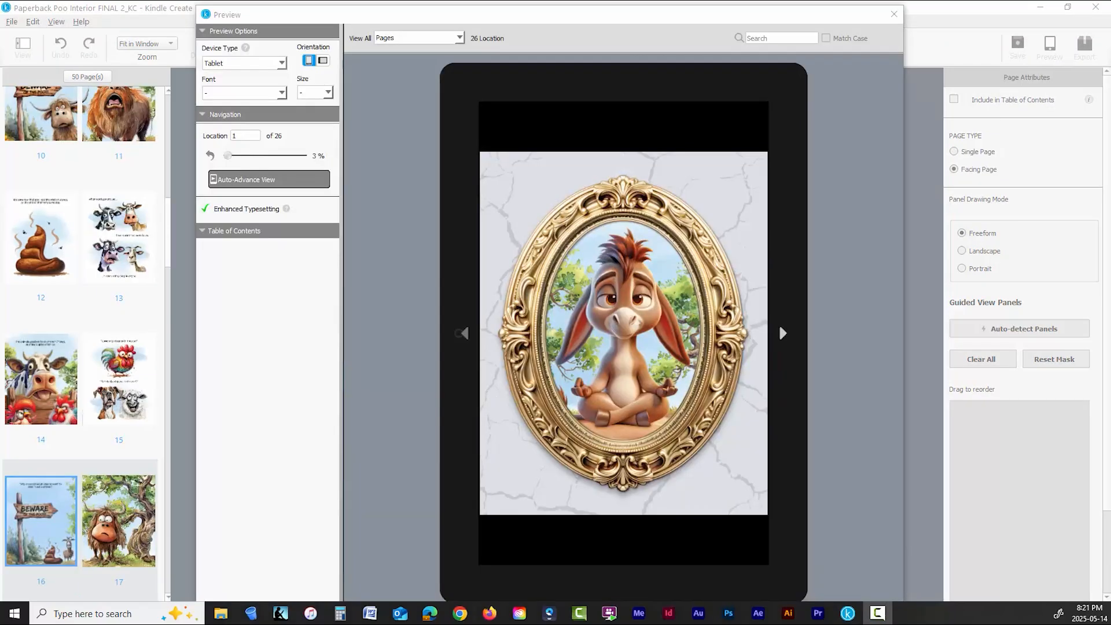
left_click(322, 61)
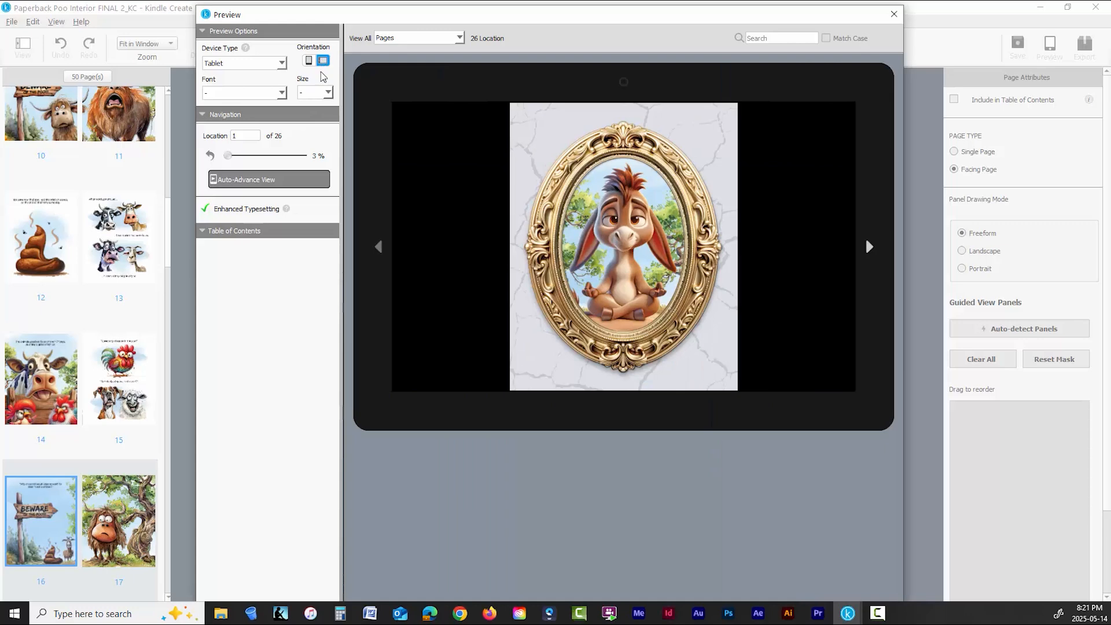
left_click(870, 249)
left_click(870, 248)
left_click(870, 249)
left_click(870, 248)
left_click(870, 247)
left_click(870, 248)
left_click(870, 247)
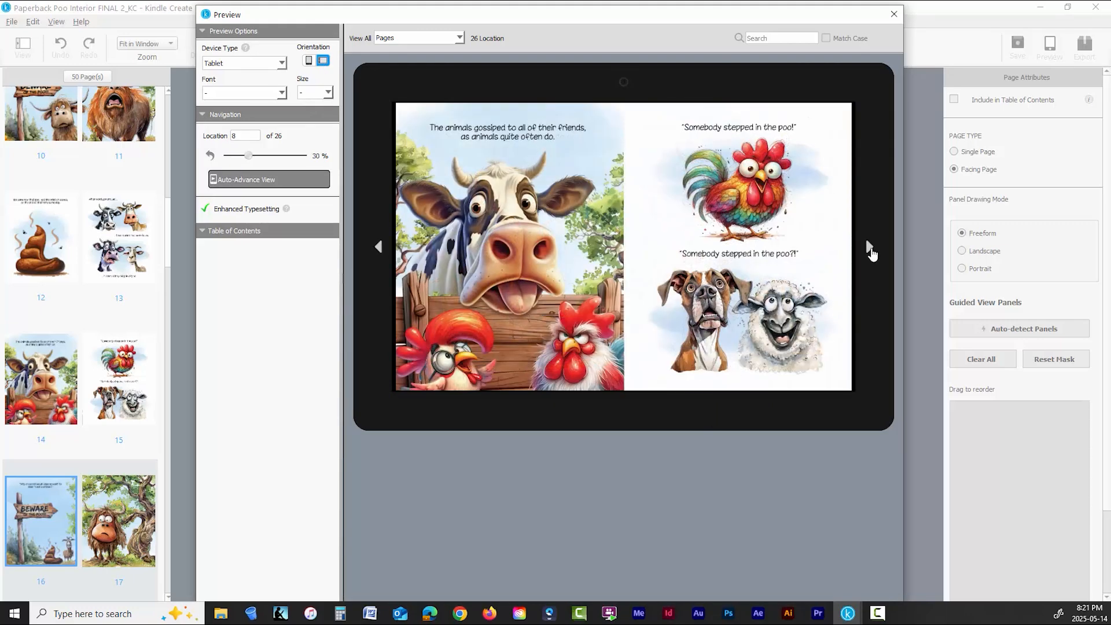
left_click(869, 249)
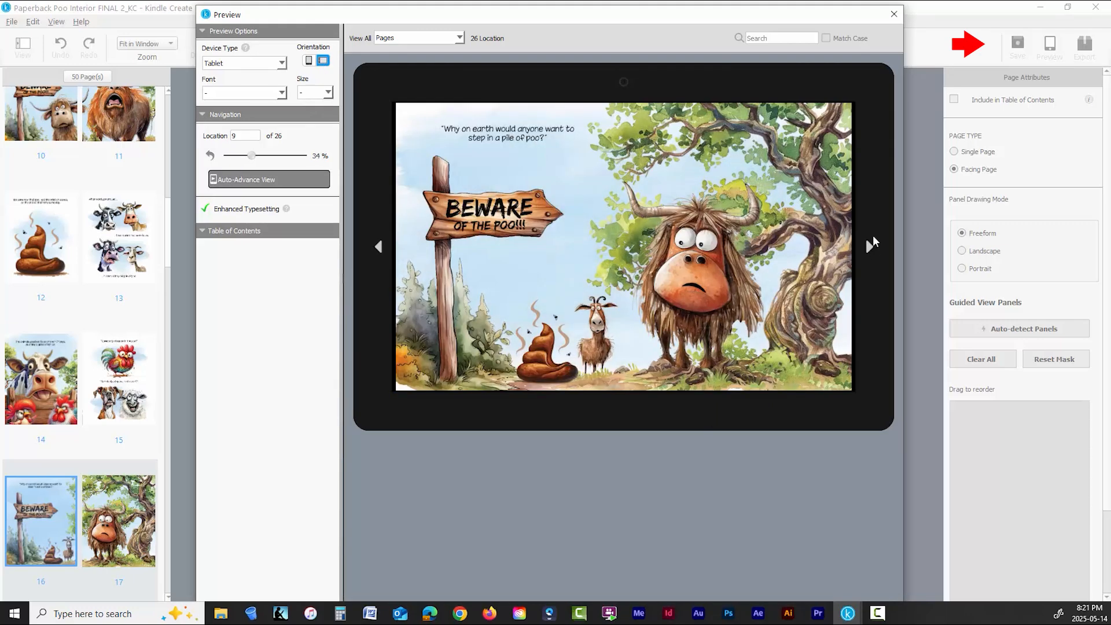
left_click(895, 14)
- Export the book for publication as a KPF package in the Poo Book folder, and minimize the program
left_click(1084, 46)
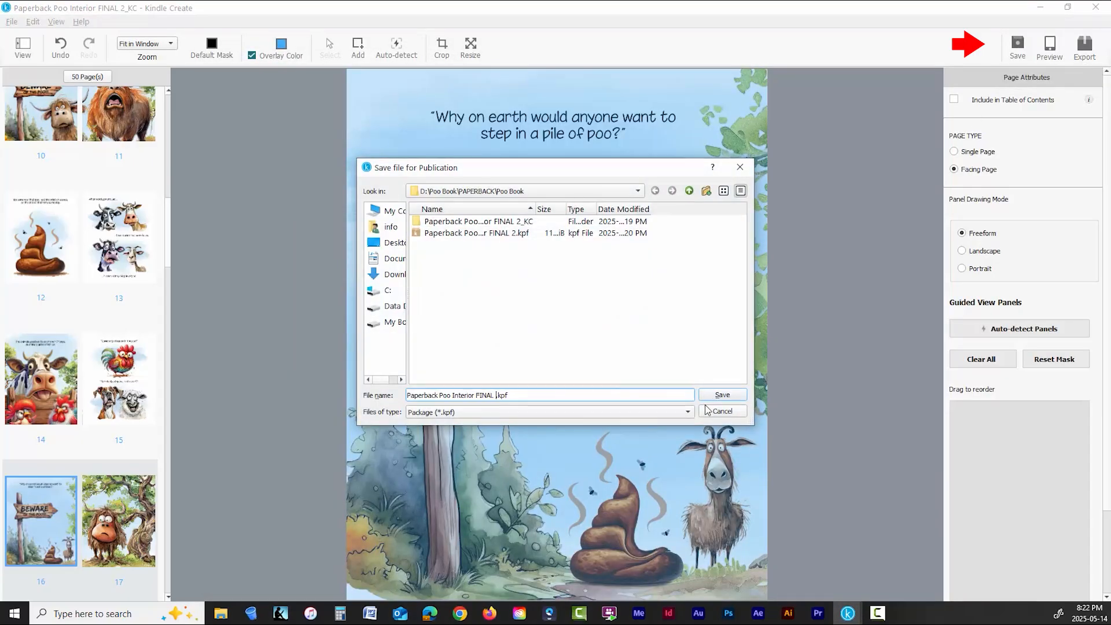
left_click(721, 395)
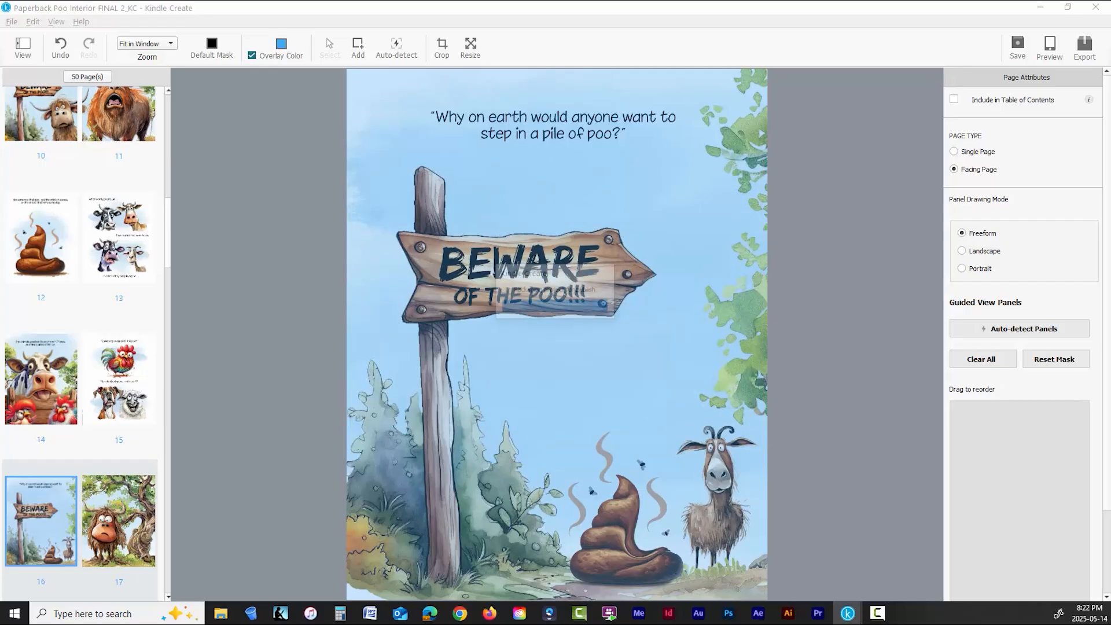
left_click(754, 376)
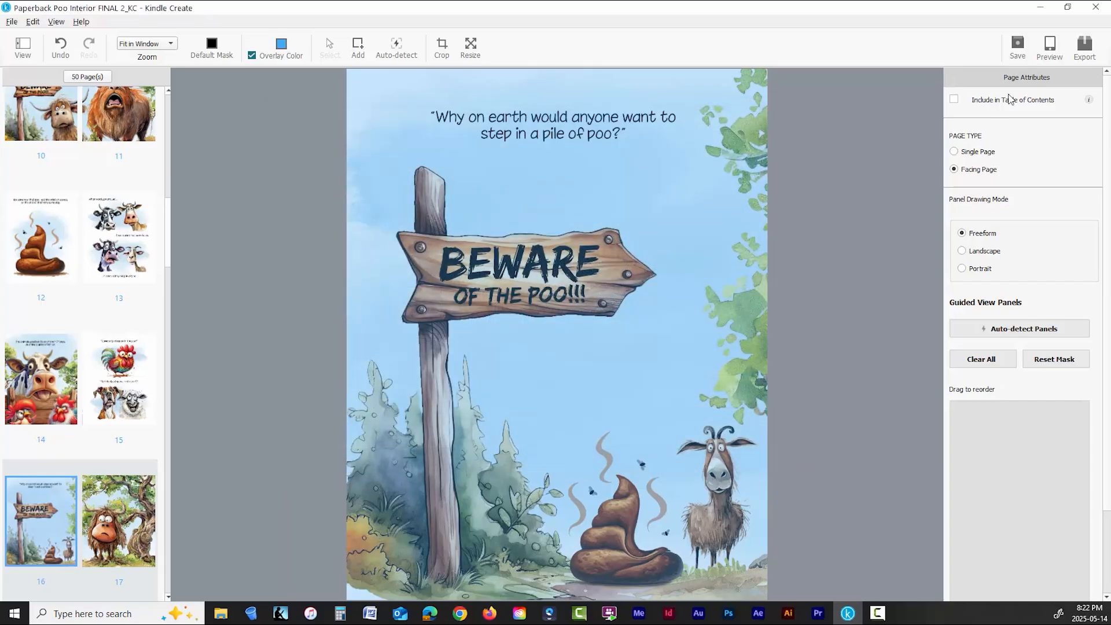
left_click(1040, 7)
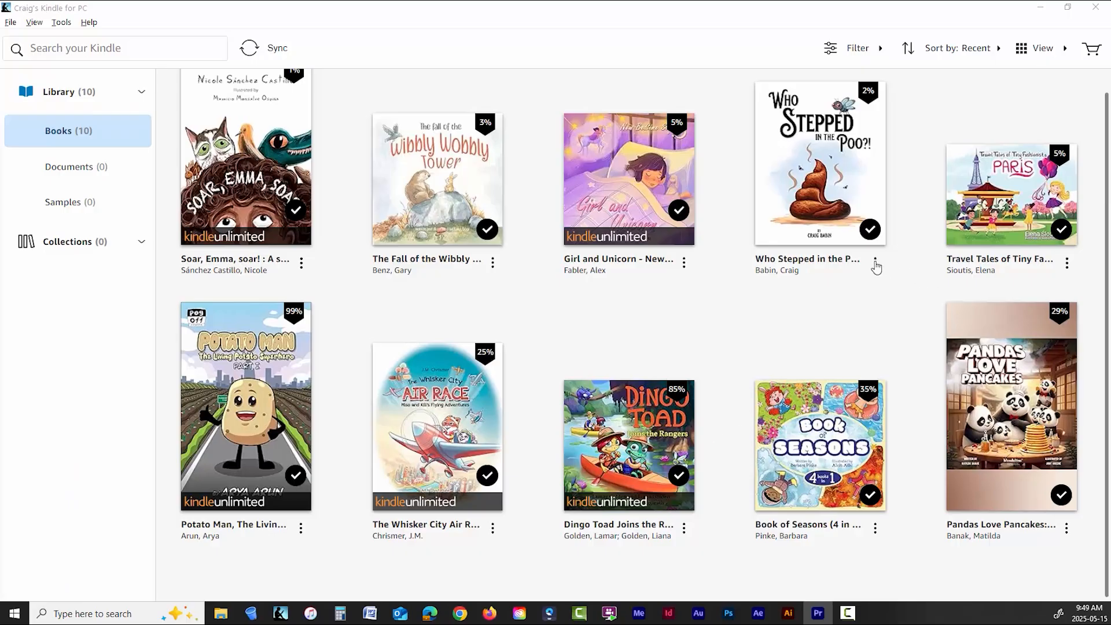
- In Kindle for PC, open Who Stepped in the Poo?! from the library and check its opening spreads through location 7
left_click(875, 264)
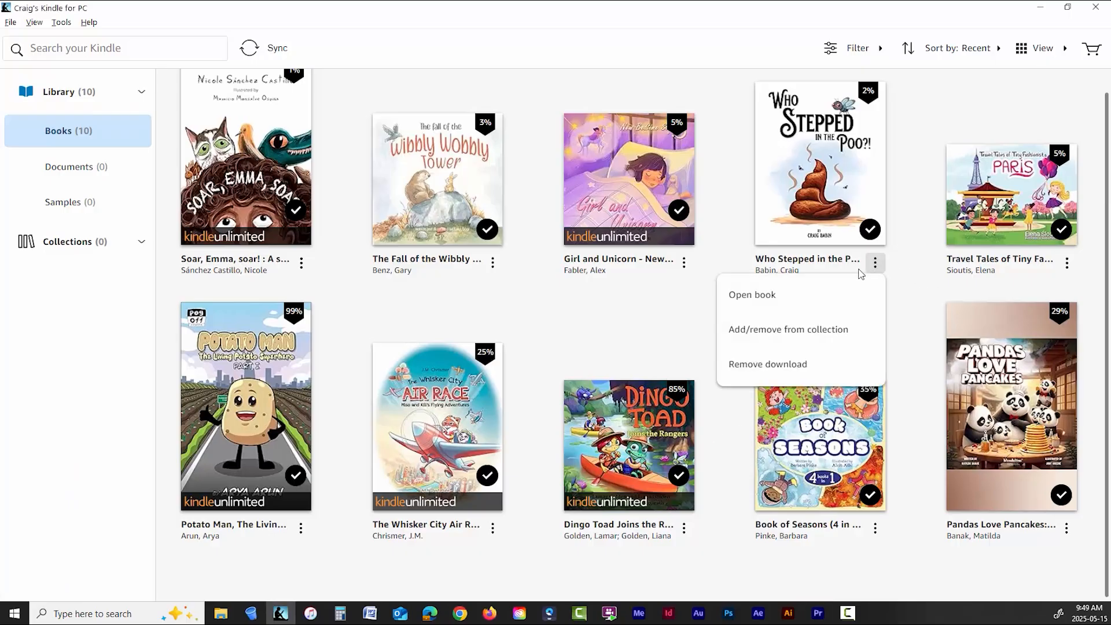
left_click(805, 295)
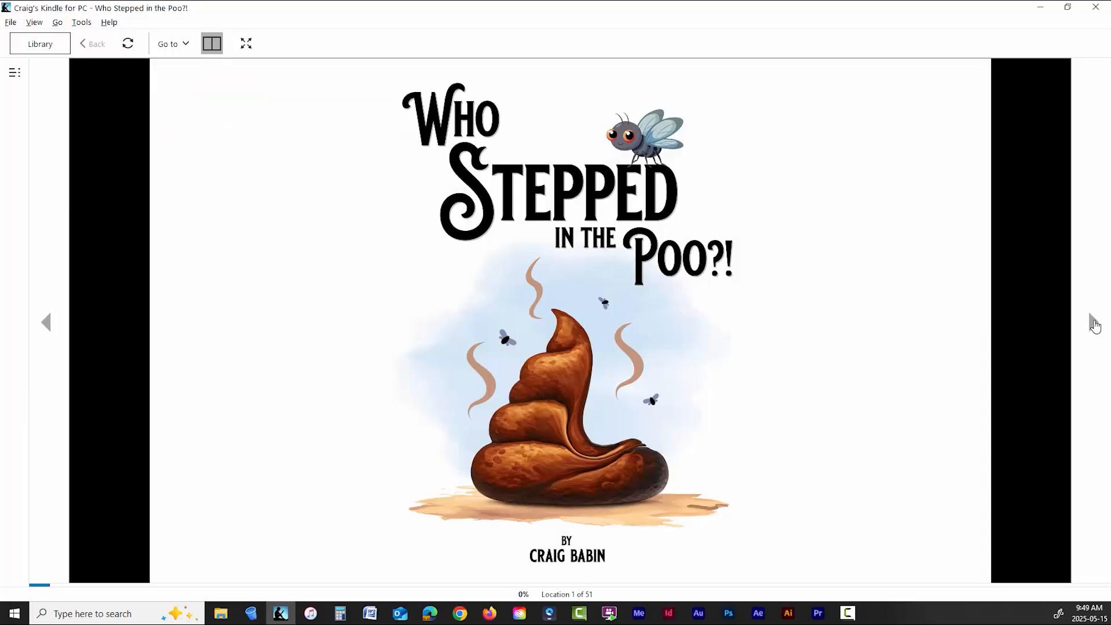
left_click(1094, 326)
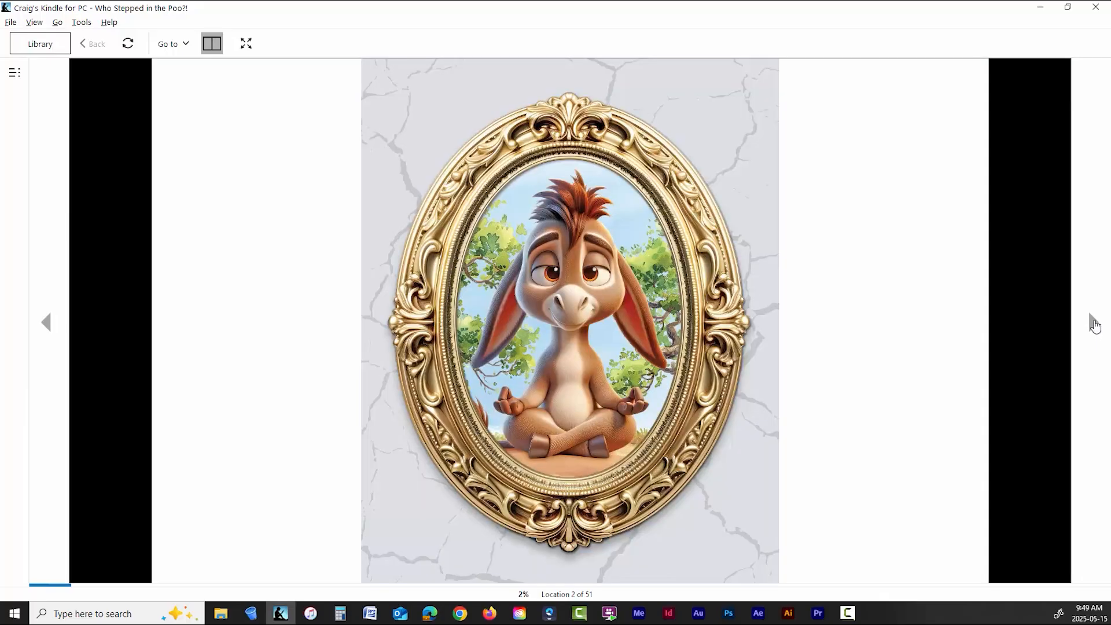
left_click(1095, 326)
left_click(1095, 326)
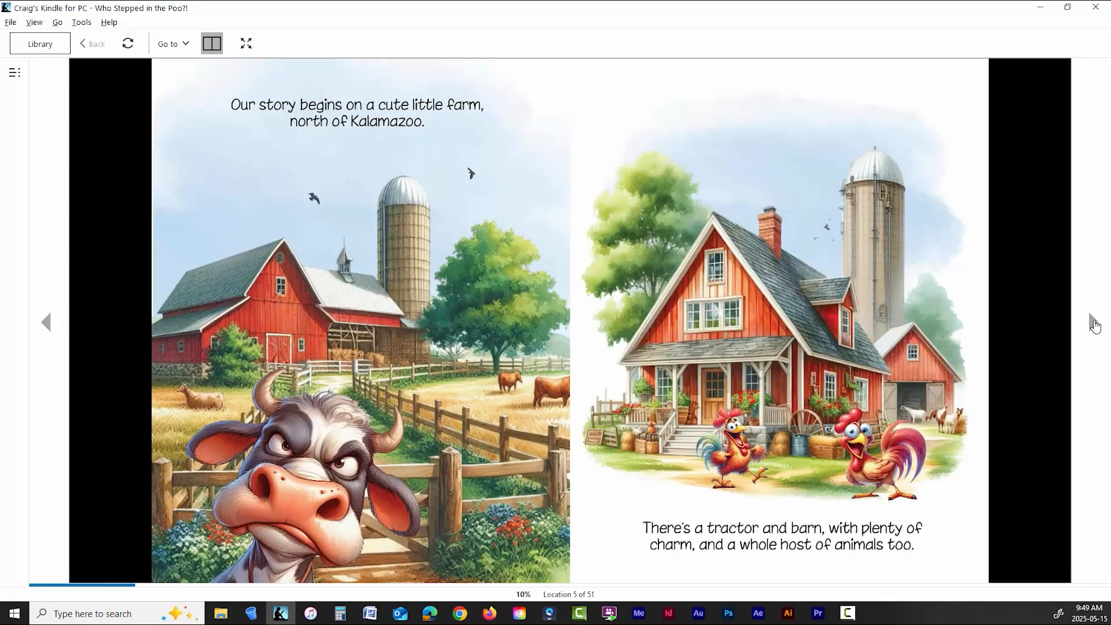
left_click(1095, 325)
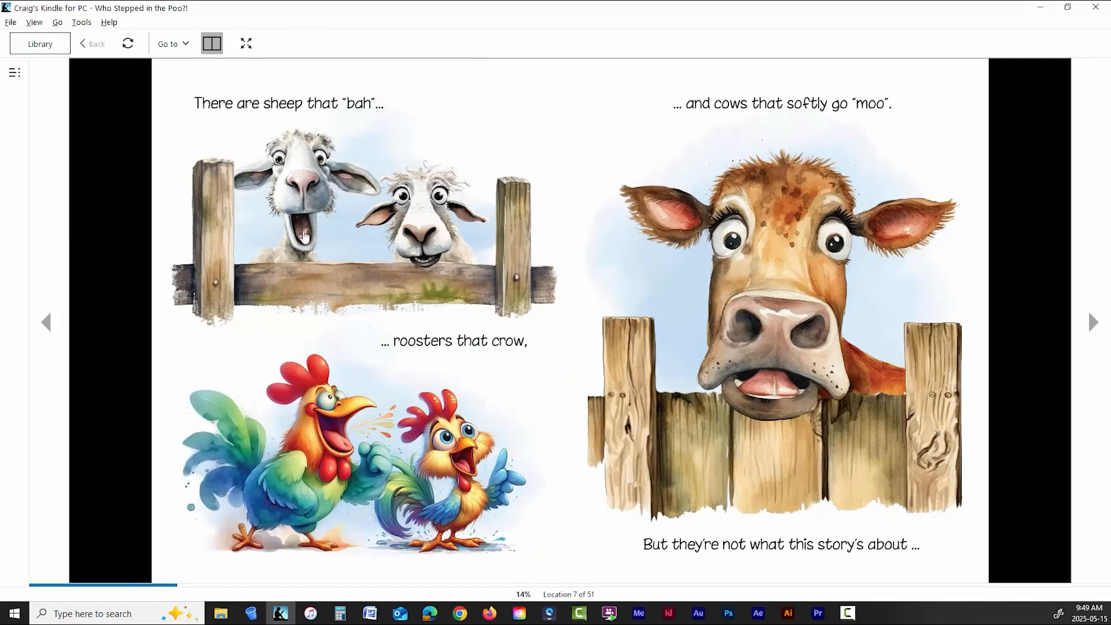
- Check the reader's navigation options and two-page display, and view the sheep and cow spread in full screen before returning to the window
left_click(174, 45)
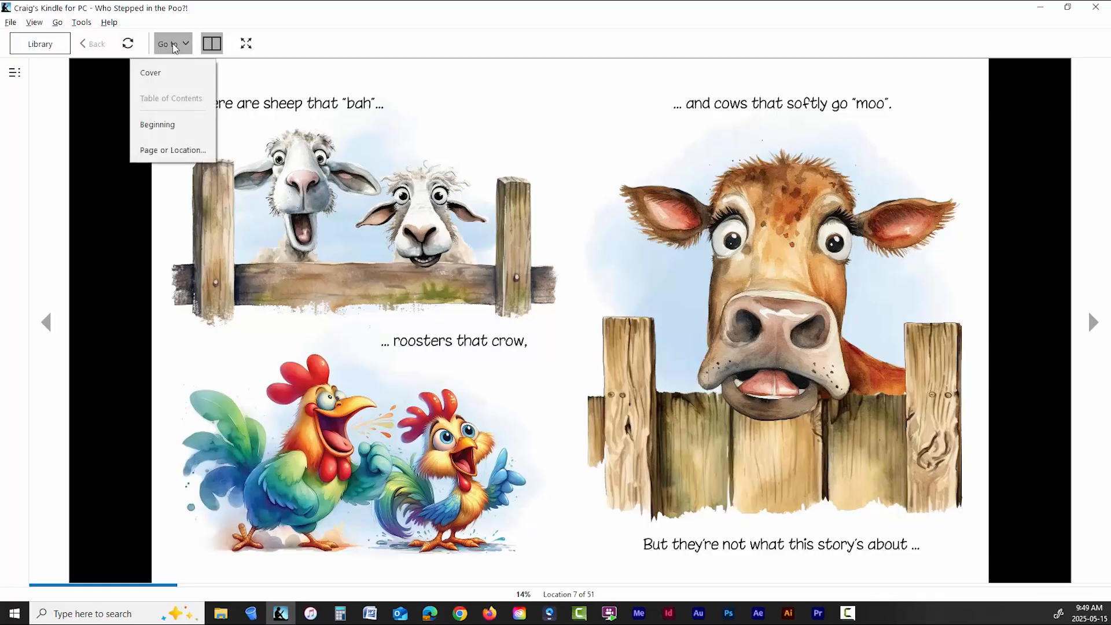
left_click(286, 38)
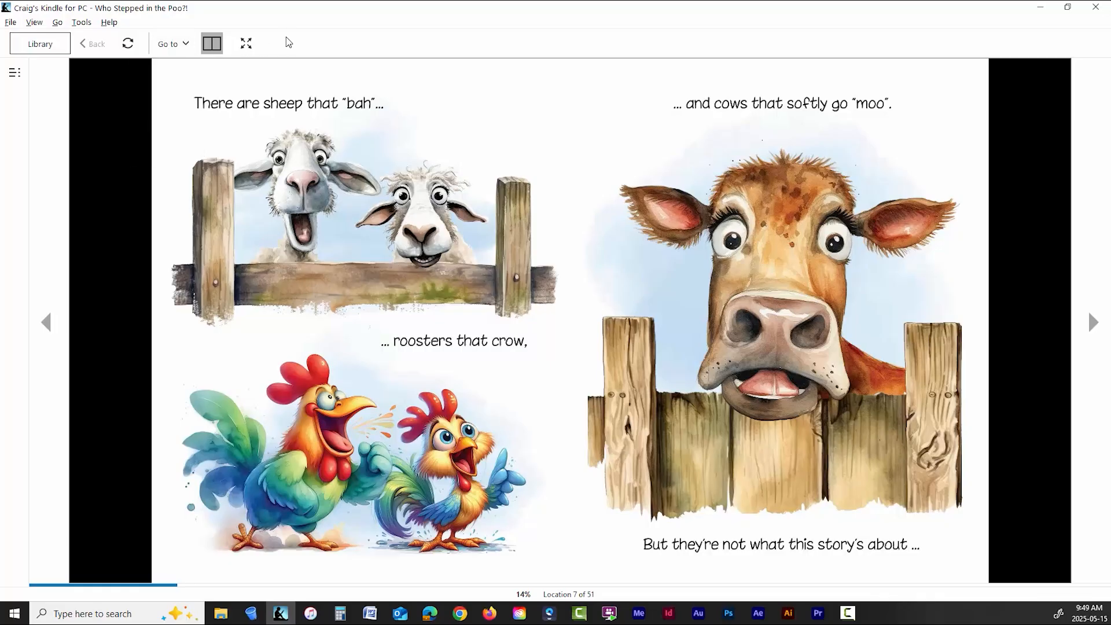
left_click(212, 44)
left_click(212, 44)
left_click(246, 43)
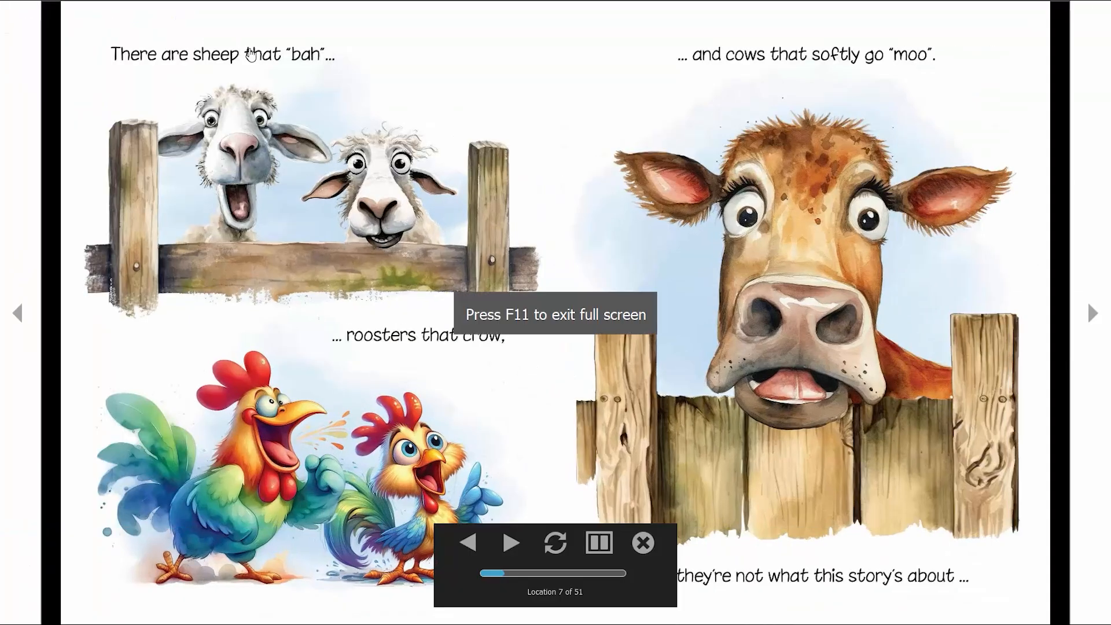
key("F11")
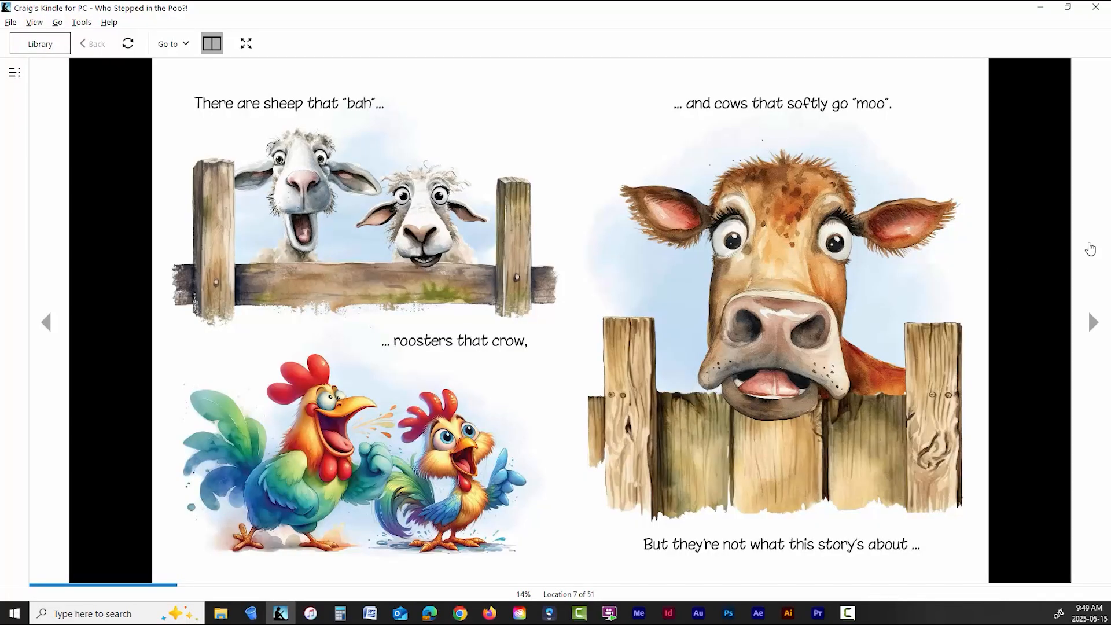
- Page ahead to the Beware of the Poo spread at location 11 and restore the reader window to a smaller size
left_click(1094, 325)
left_click(1095, 326)
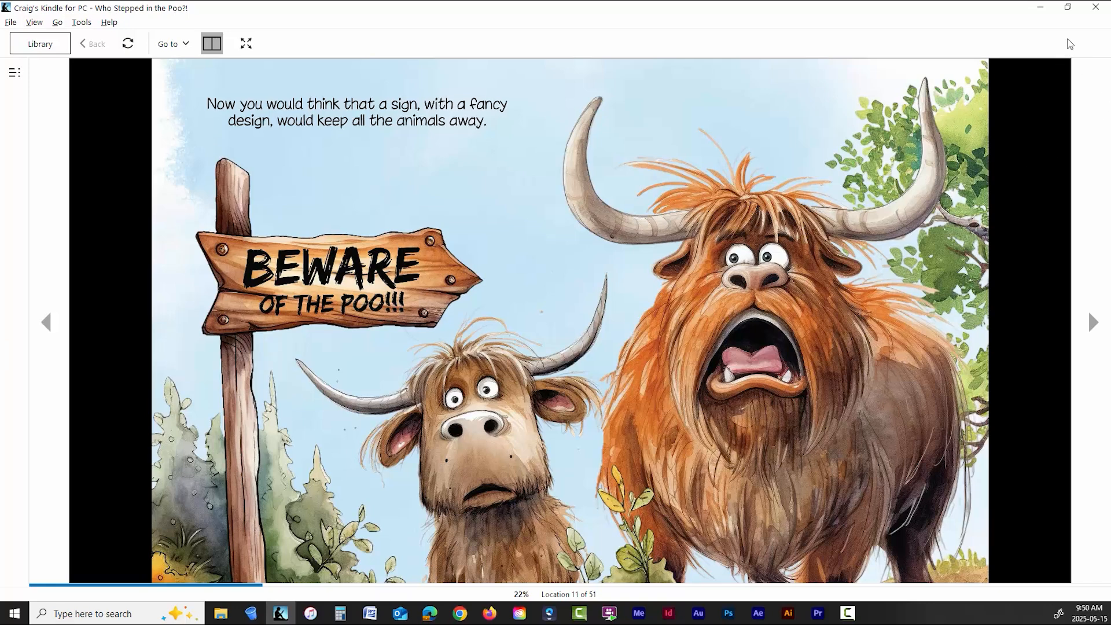
left_click(1069, 8)
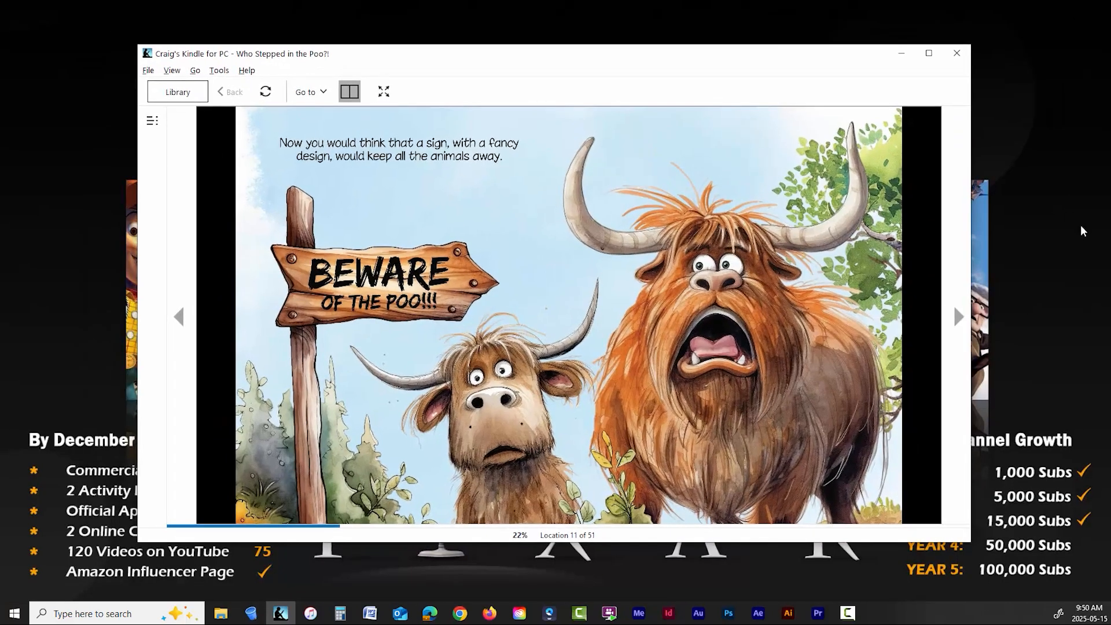
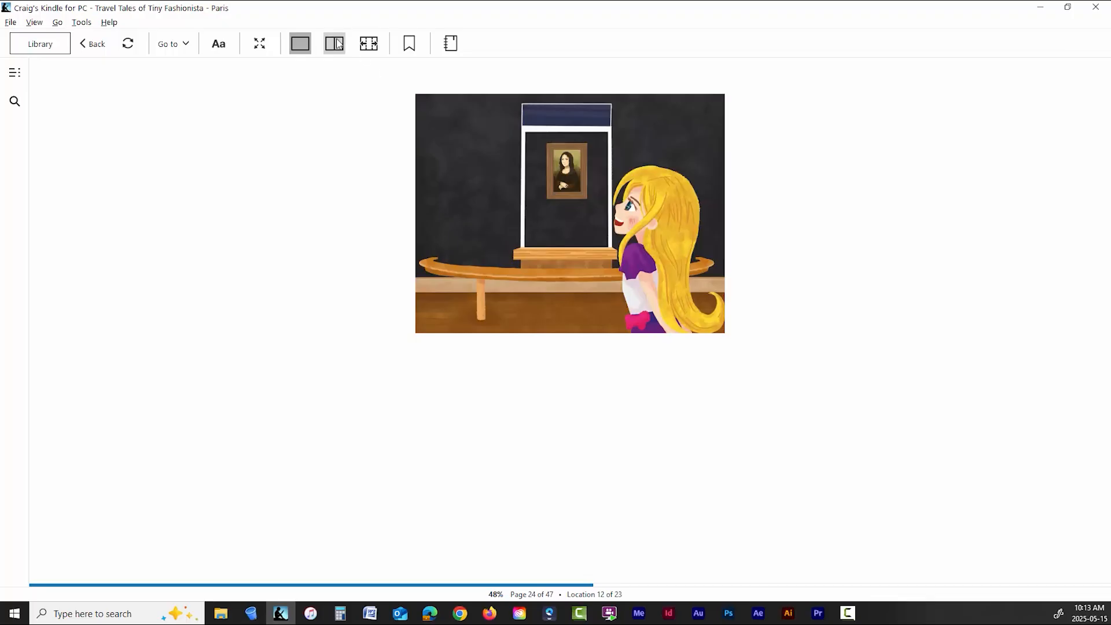
- Compare single-page and two-column views of the Mona Lisa pages in Travel Tales of Tiny Fashionista - Paris, ending in single-page view
left_click(300, 47)
left_click(934, 326)
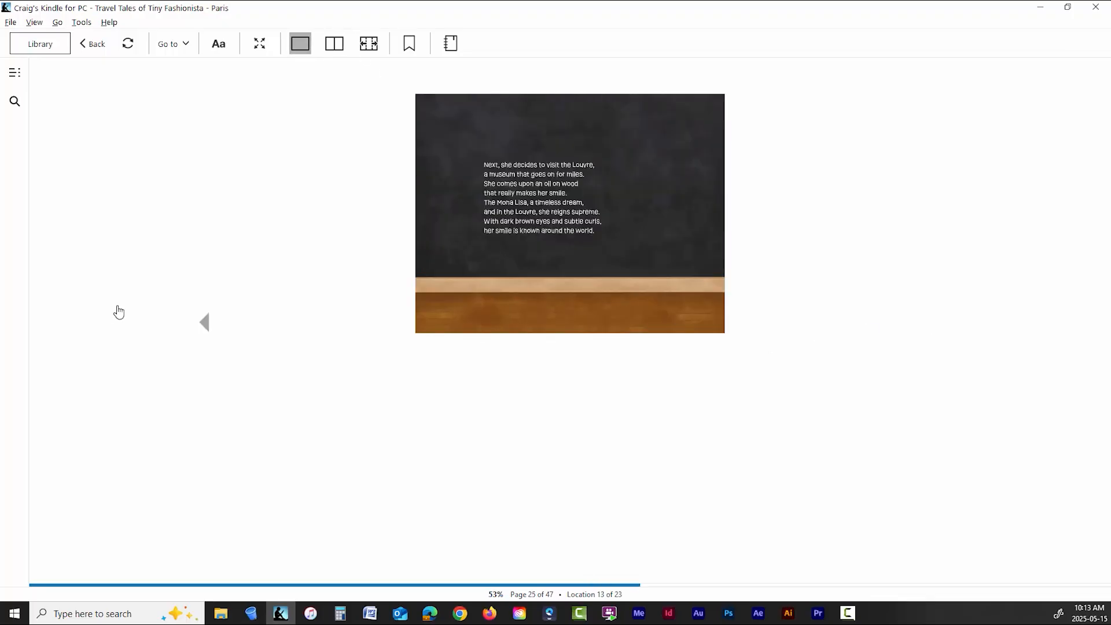
left_click(204, 322)
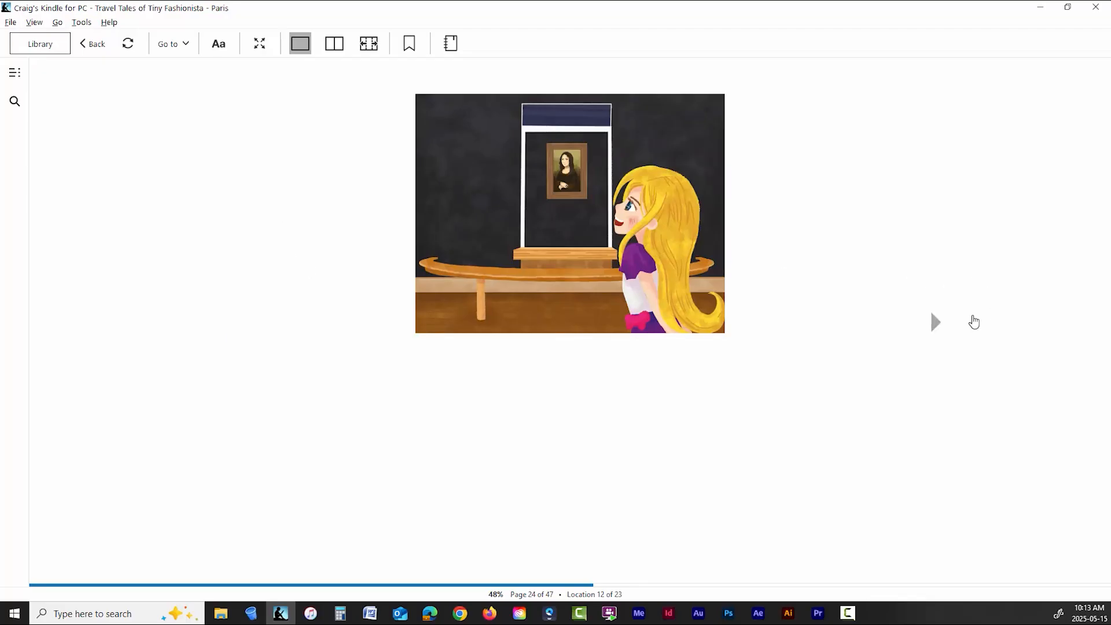
left_click(939, 325)
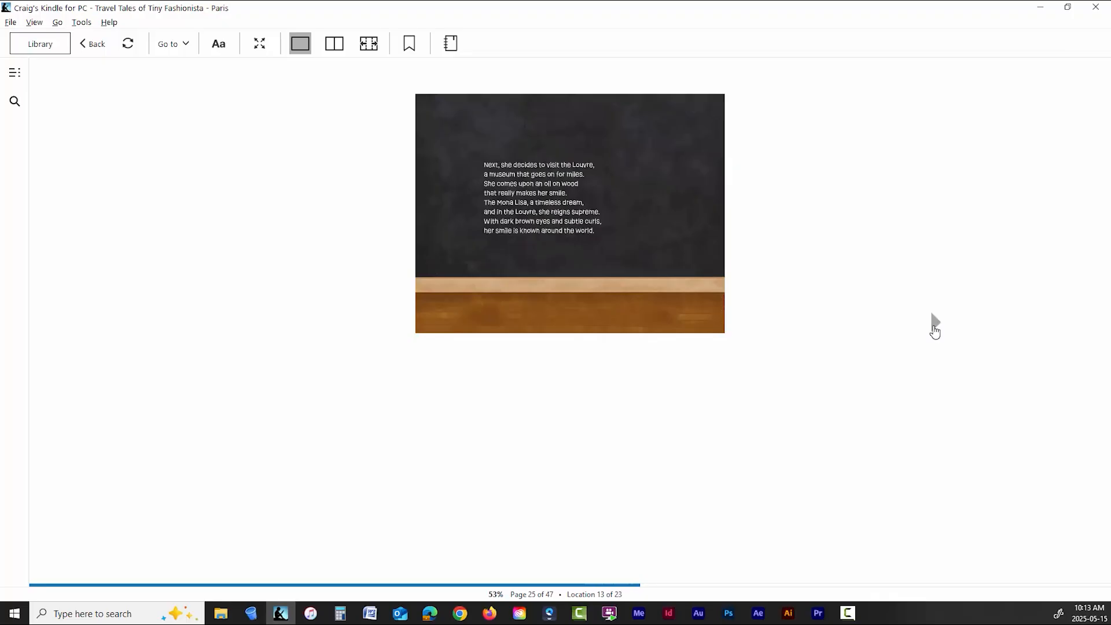
left_click(336, 42)
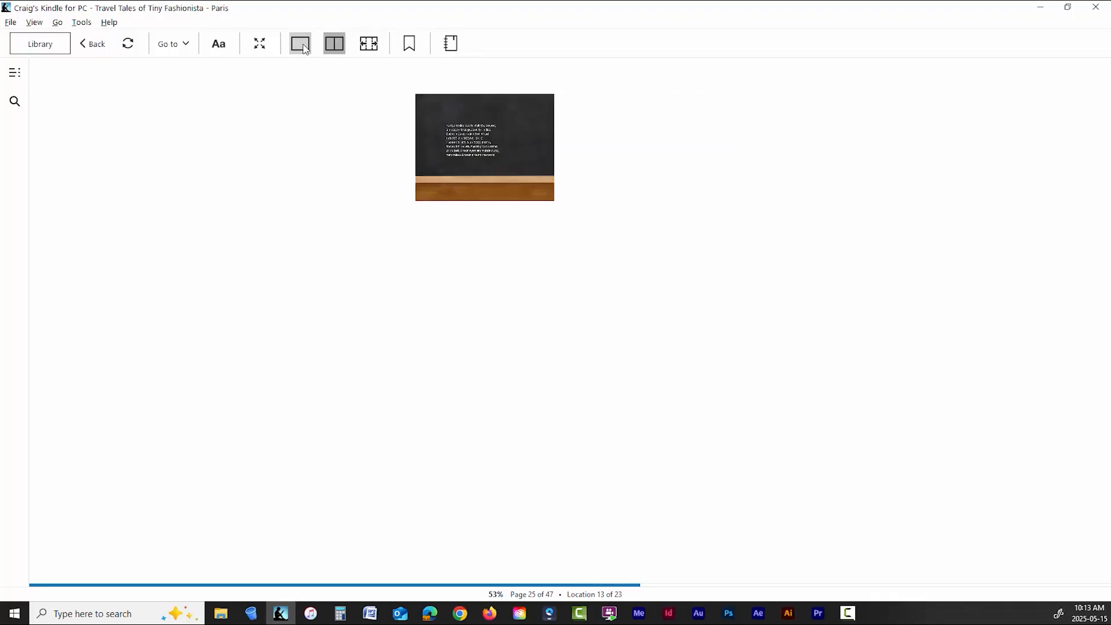
left_click(306, 49)
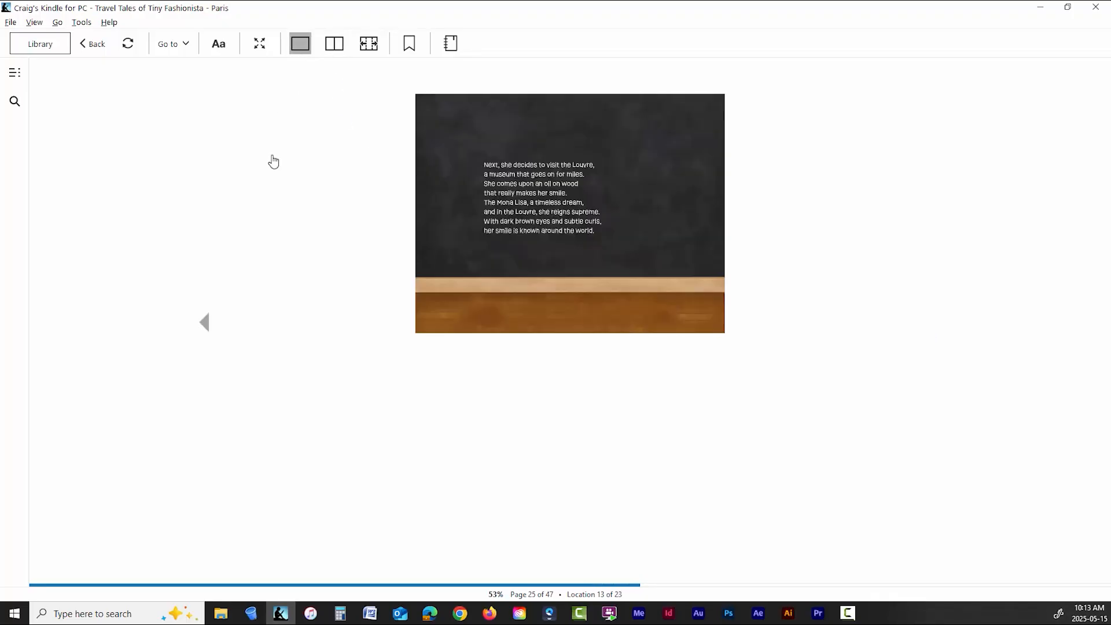
- Widen the page to nearly the middle of its range and set the font to Baskerville at a slightly larger size
left_click(224, 49)
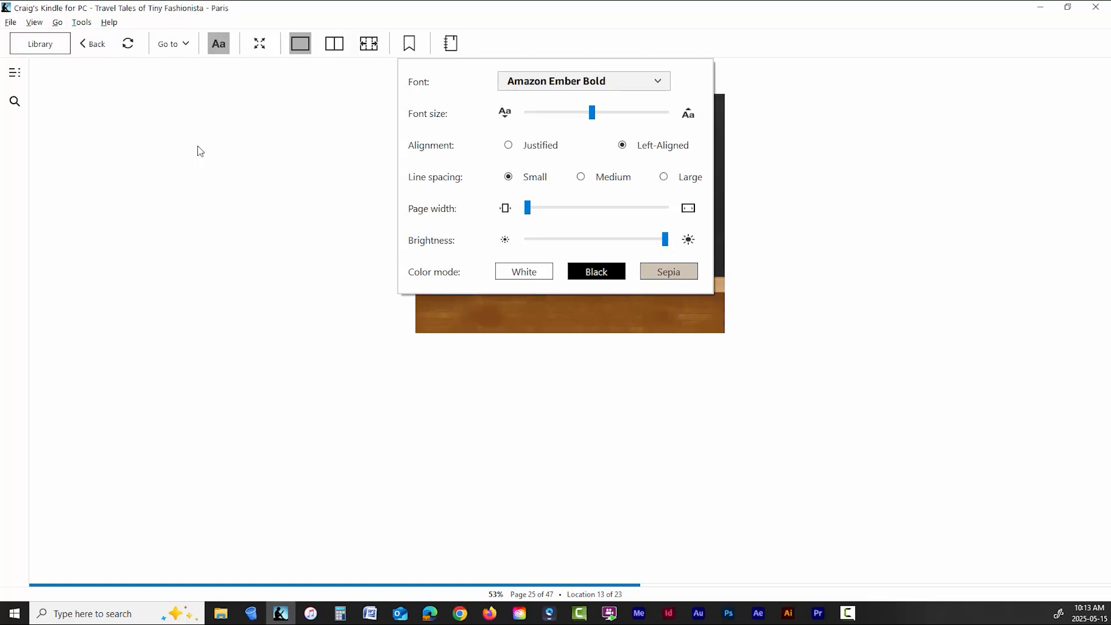
left_click_drag(531, 212, 590, 216)
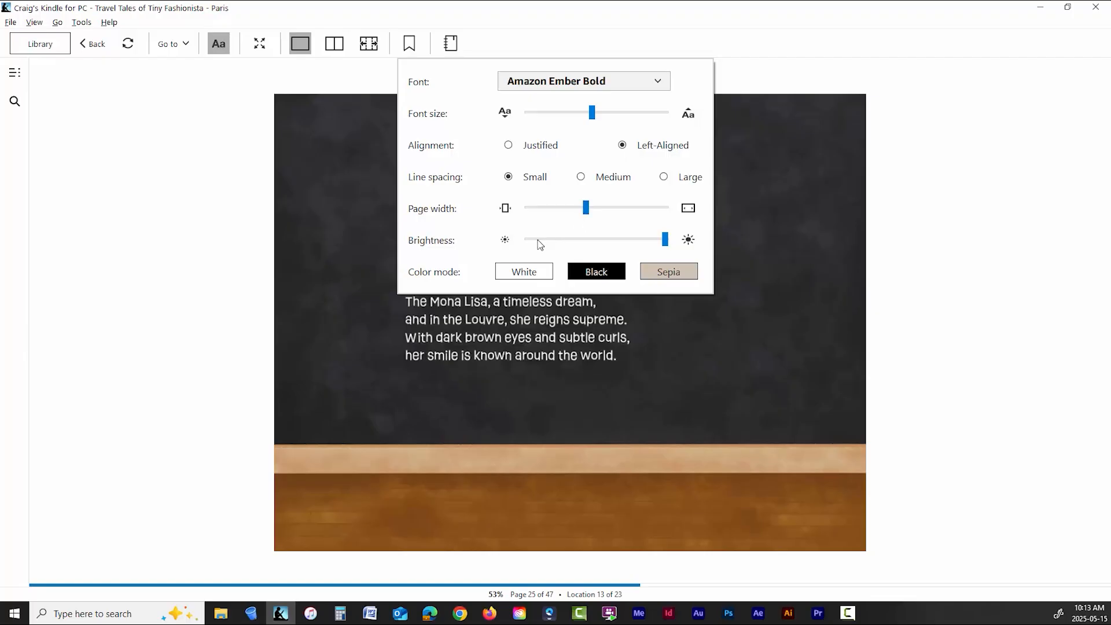
left_click(662, 86)
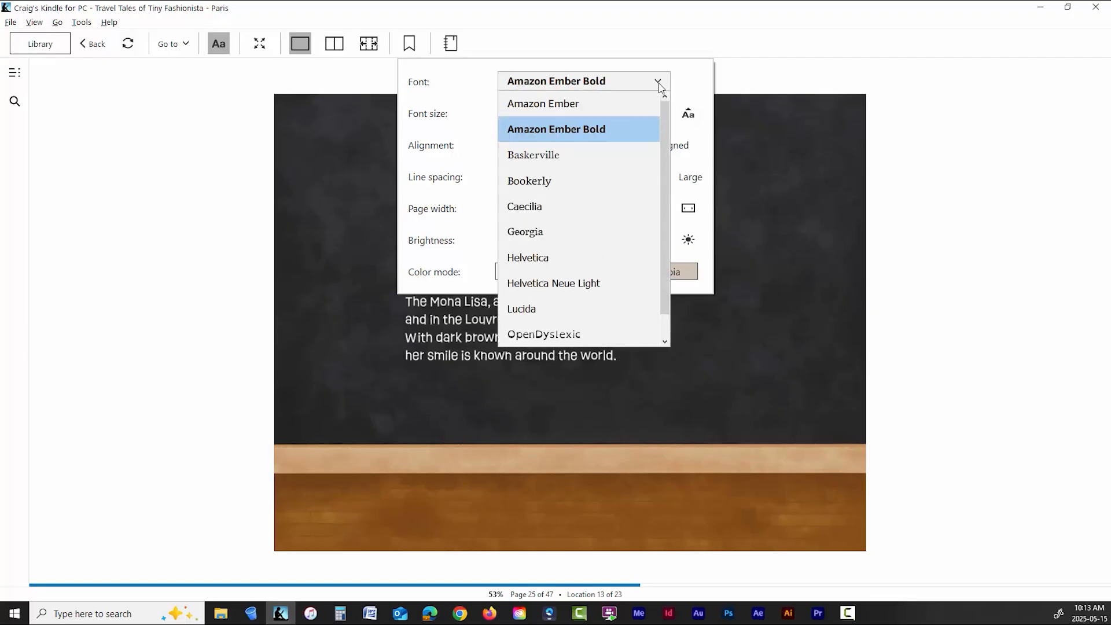
left_click(569, 157)
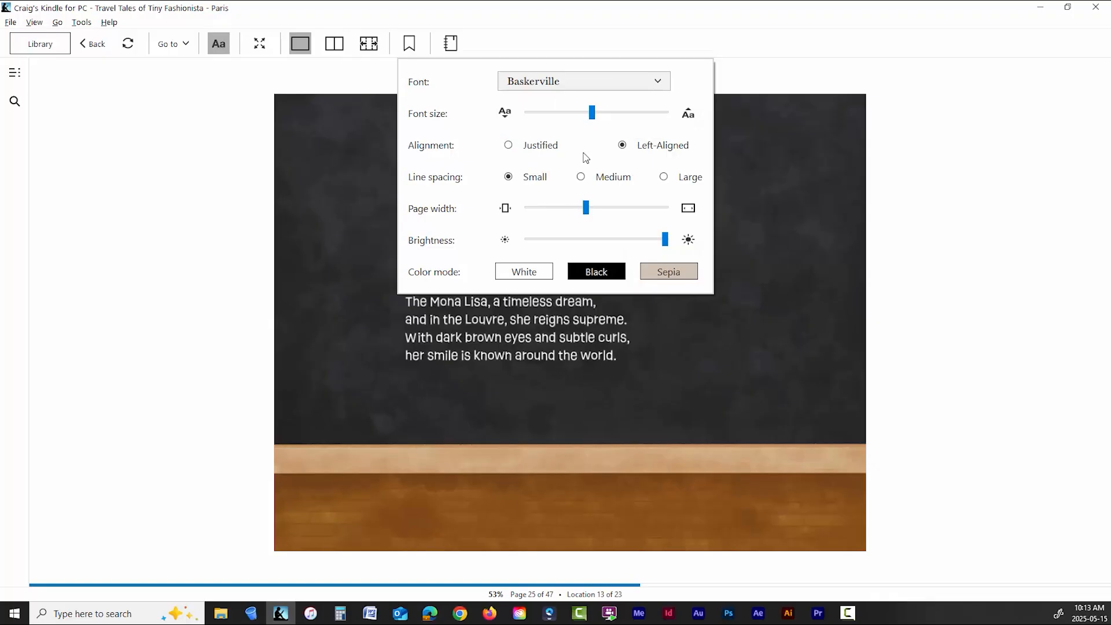
mouse_move(597, 118)
left_mouse_down()
mouse_move(615, 118)
mouse_move(571, 122)
mouse_move(593, 124)
left_mouse_up()
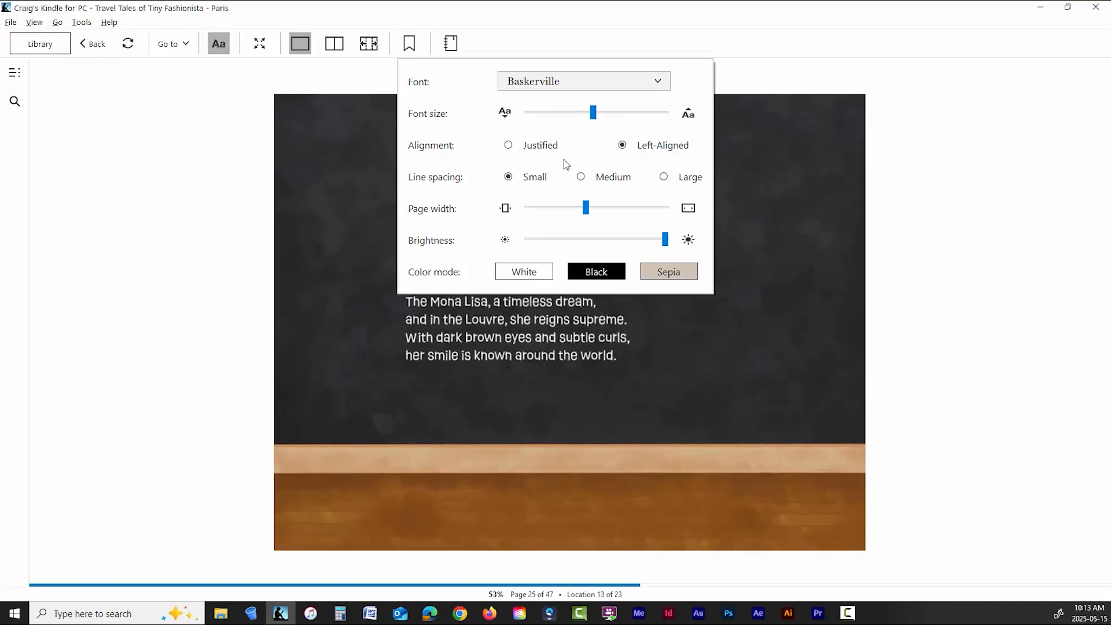
- Try justified alignment and medium line spacing, and return to left-aligned text with small line spacing
left_click(511, 148)
left_click(623, 149)
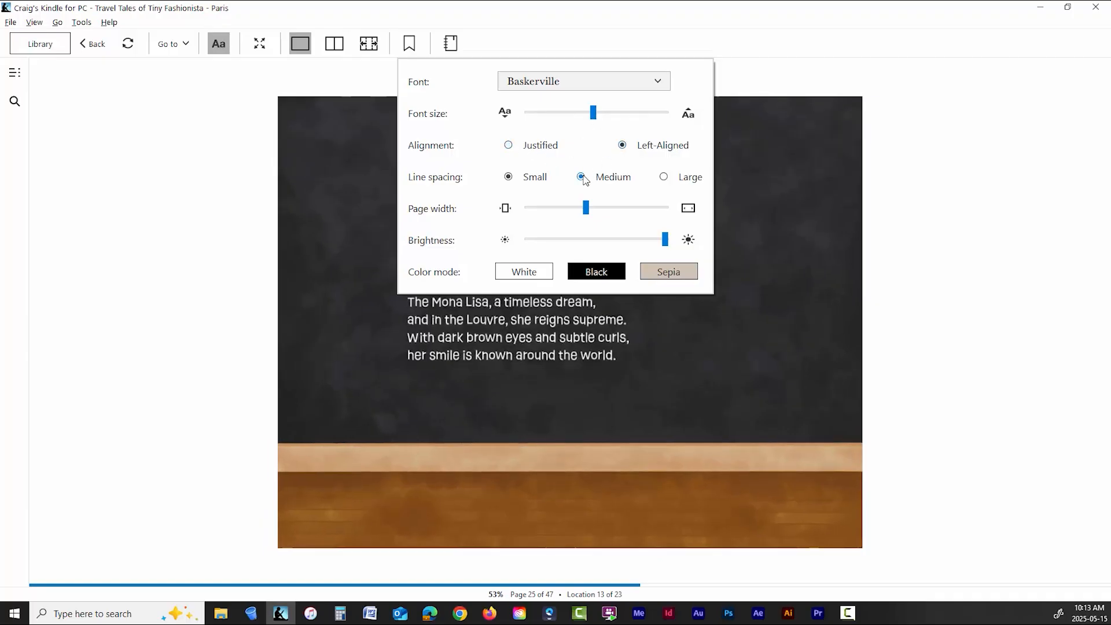
left_click(509, 179)
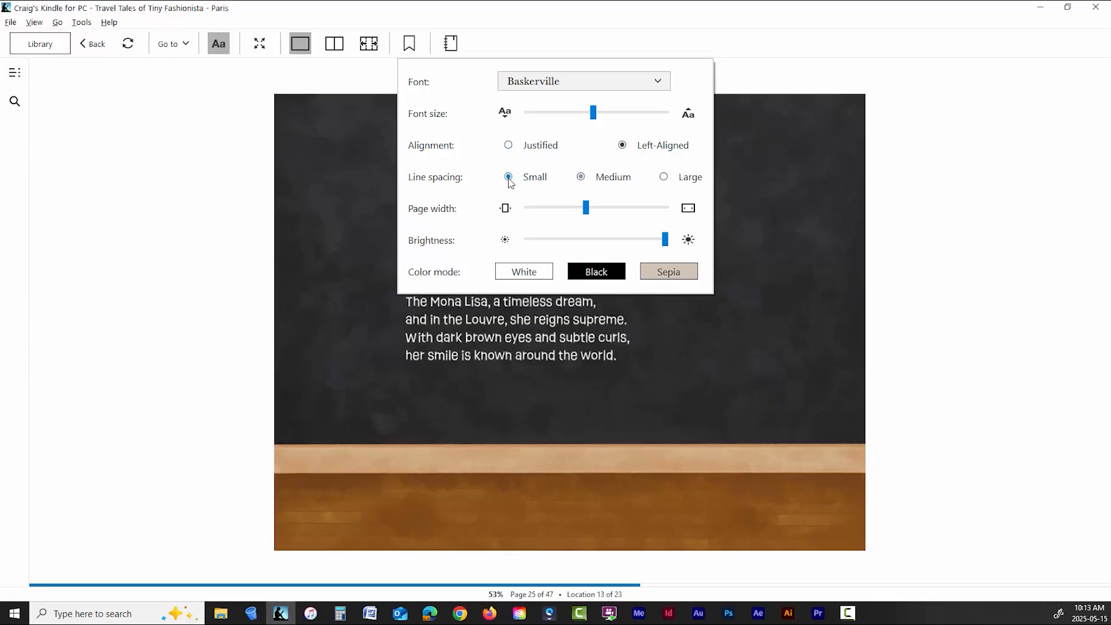
left_click(588, 207)
mouse_move(665, 239)
left_mouse_down()
mouse_move(598, 241)
mouse_move(666, 239)
left_mouse_up()
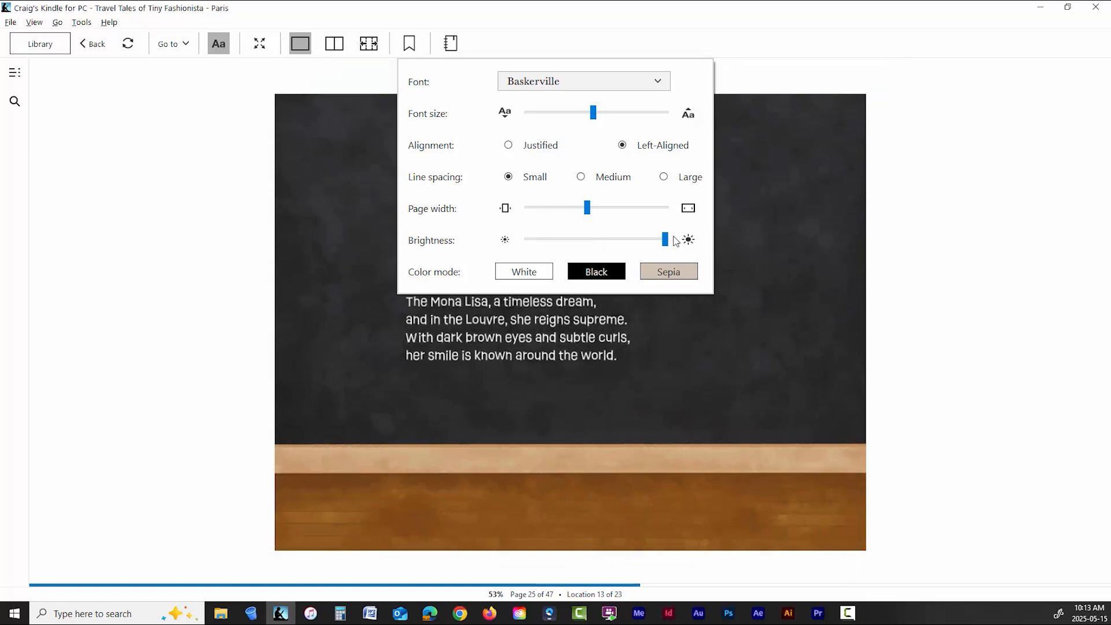
- Try the black and white color modes on the Mona Lisa page and page ahead past the Chanel illustration to location 14
left_click(613, 276)
left_click(530, 276)
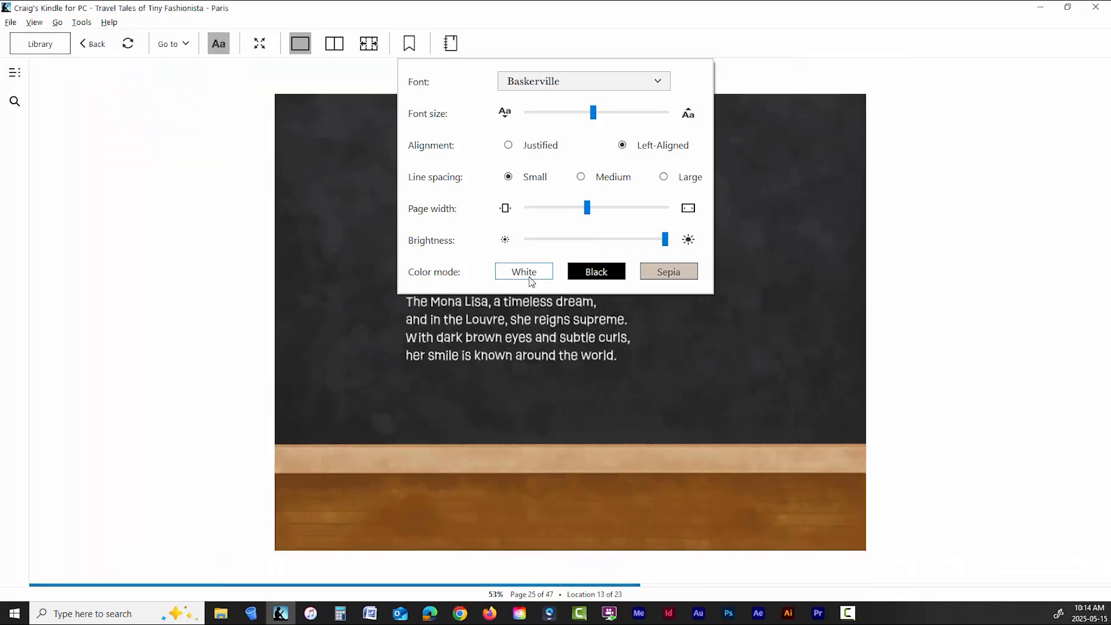
left_click(932, 200)
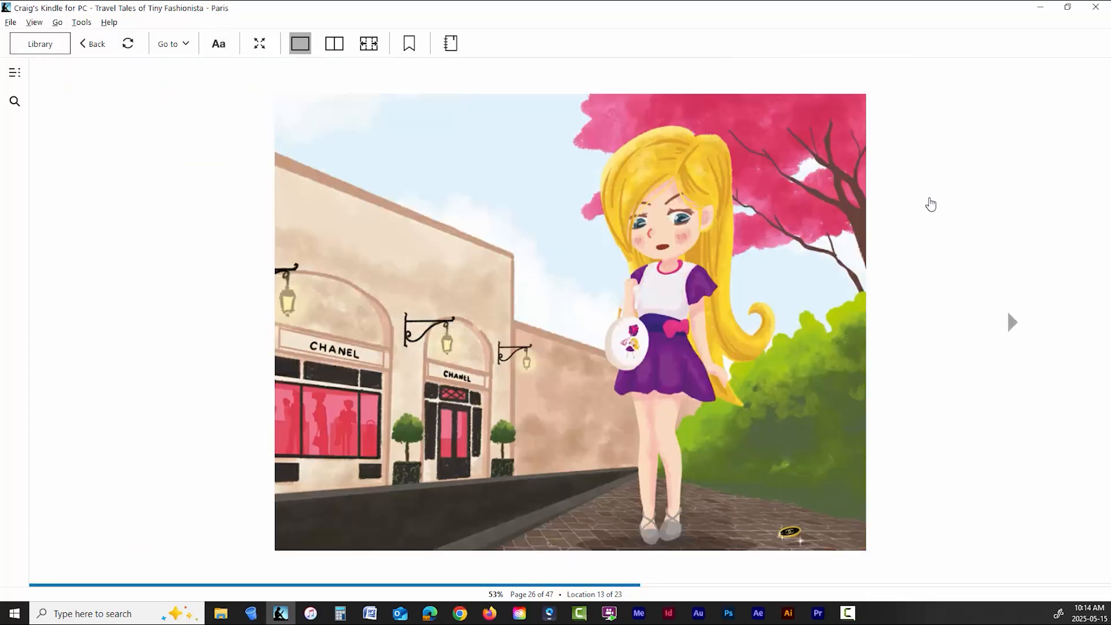
left_click(1013, 315)
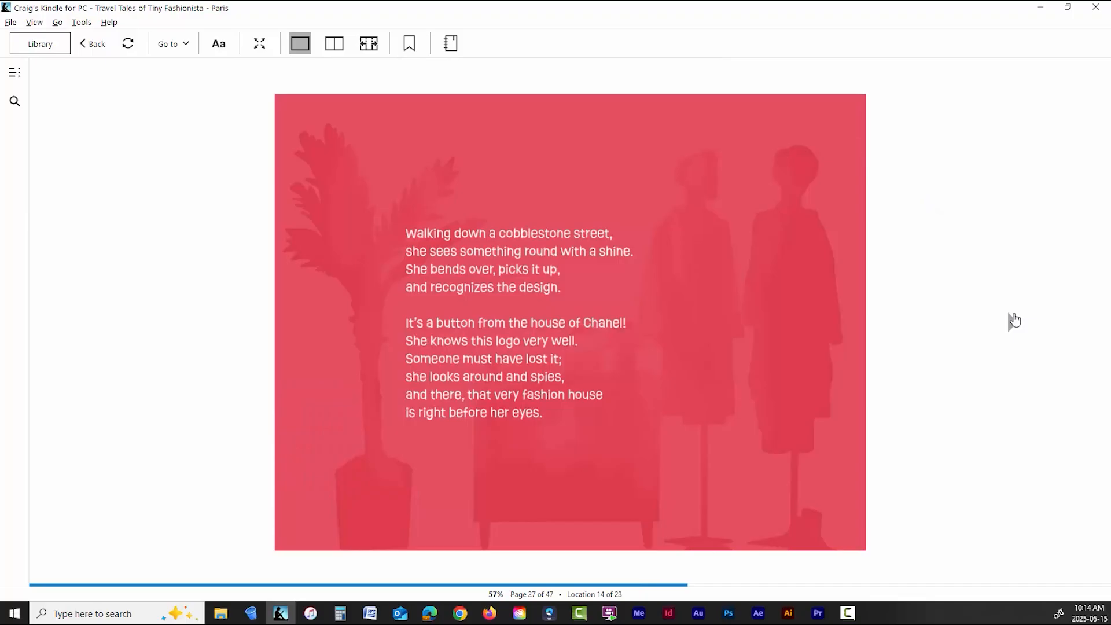
- Compare the two-column, single-page and full-width column views on the cobblestone street page, ending in single-page view
left_click(340, 51)
left_click(300, 44)
left_click(369, 50)
left_click(336, 48)
left_click(302, 47)
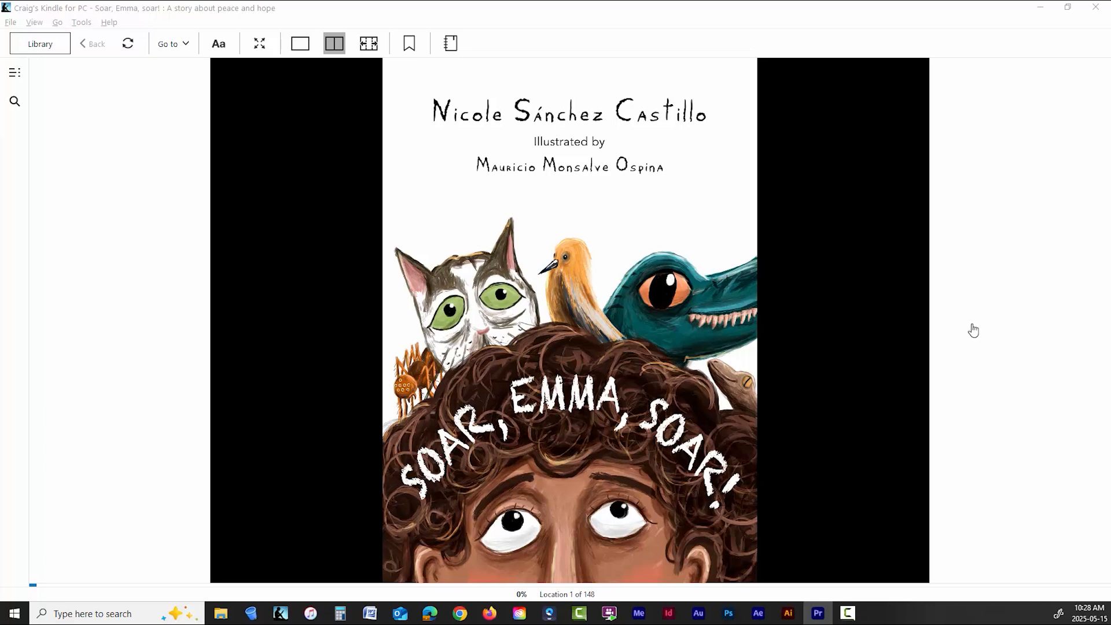
- Page through Soar, Emma, soar! in two-column view from the cover to the spider illustration at location 27
left_click(1022, 325)
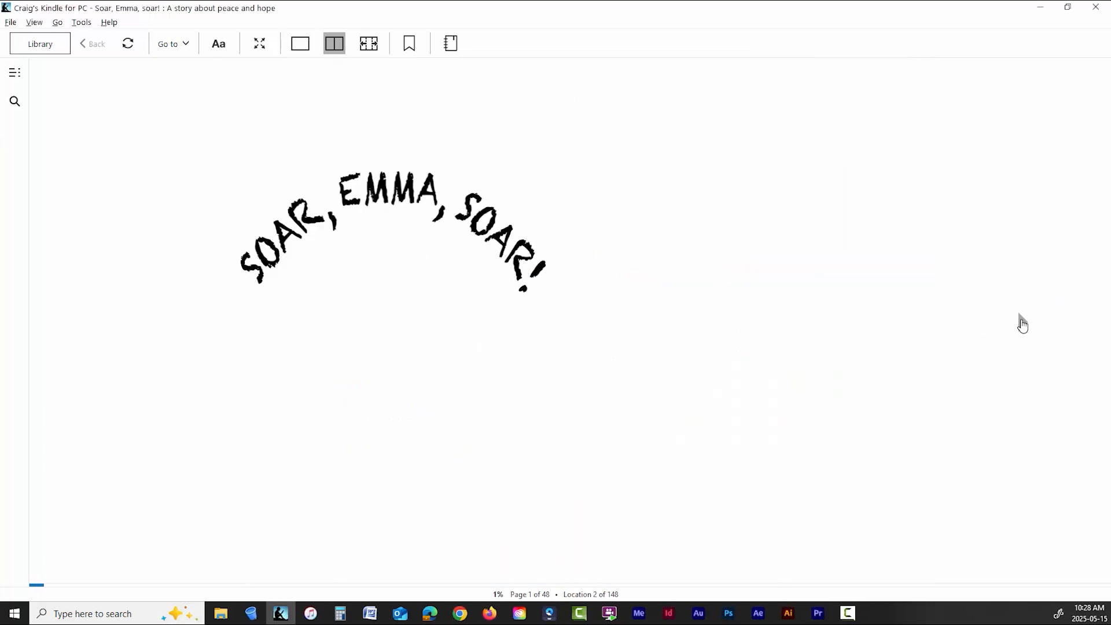
left_click(1022, 325)
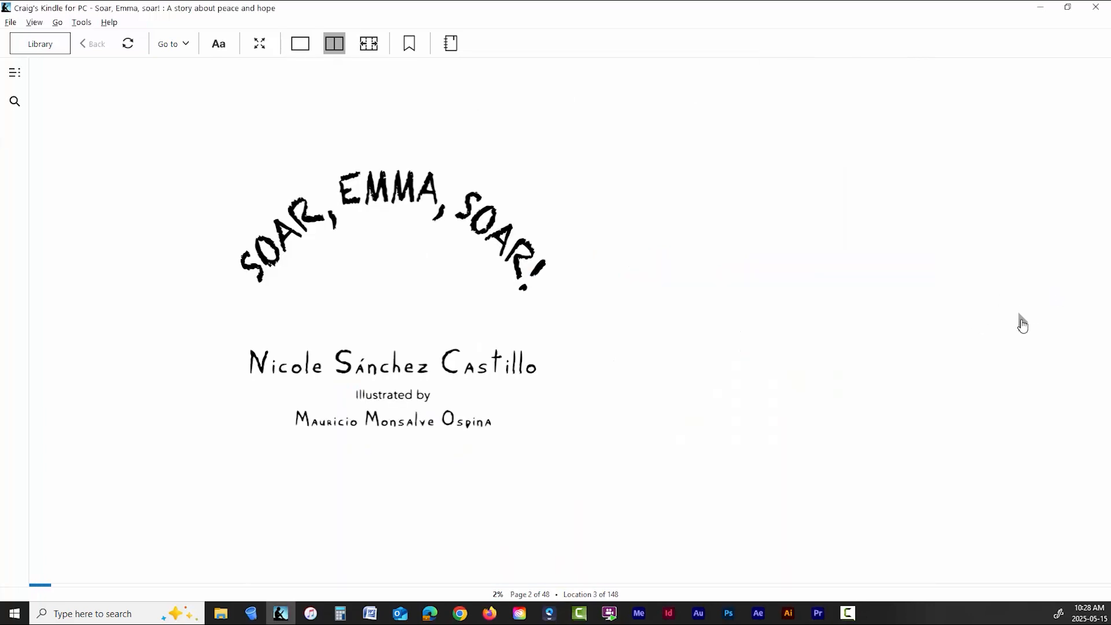
left_click(1022, 325)
left_click(1022, 326)
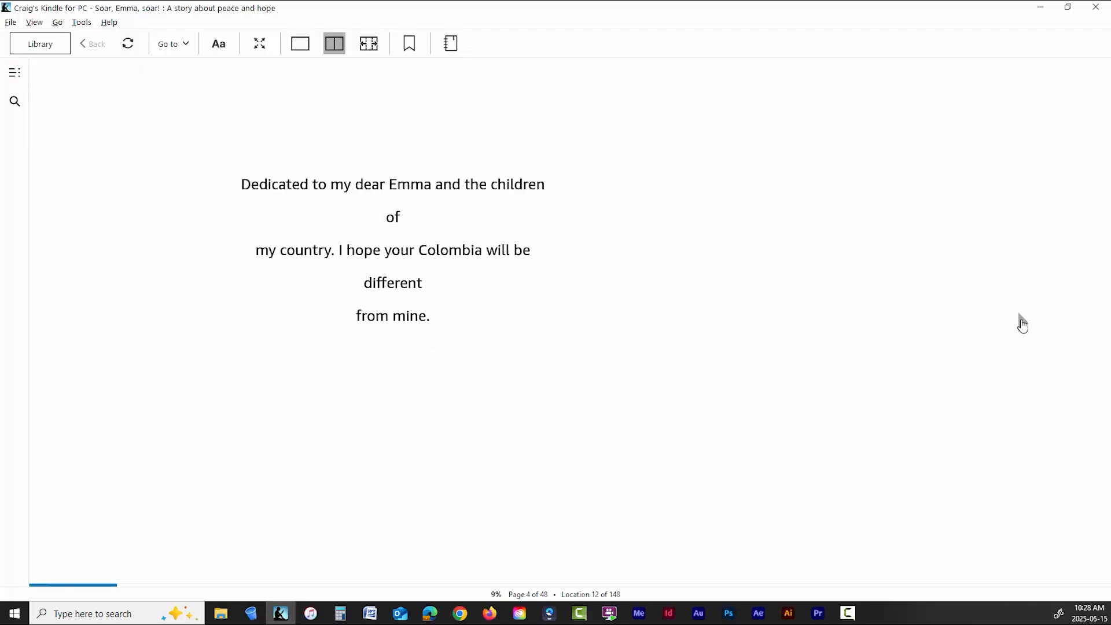
left_click(1022, 325)
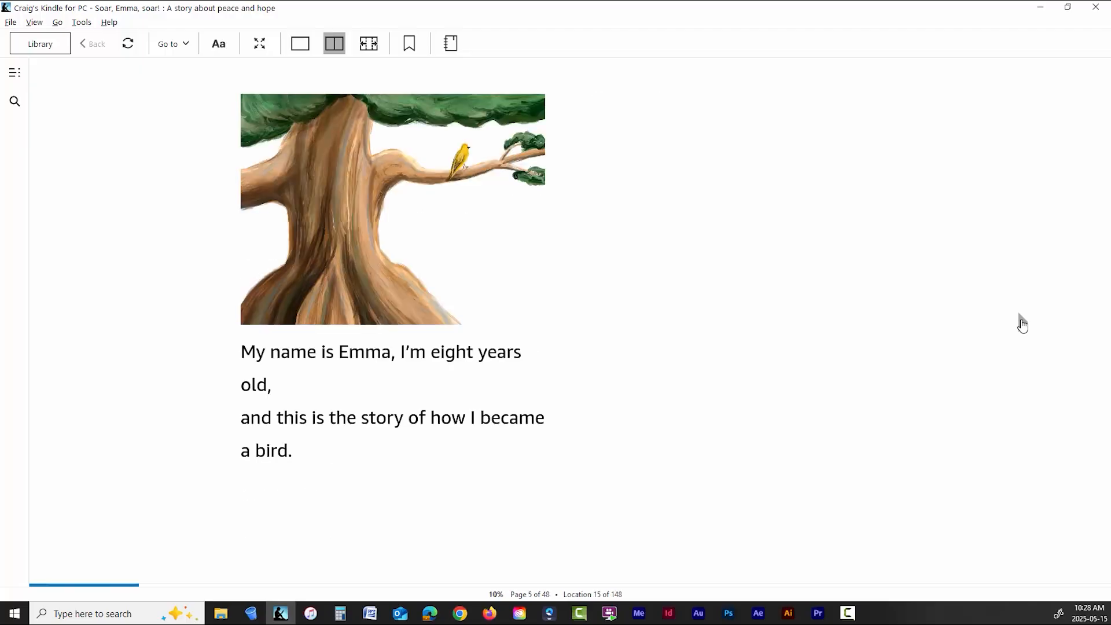
left_click(1022, 325)
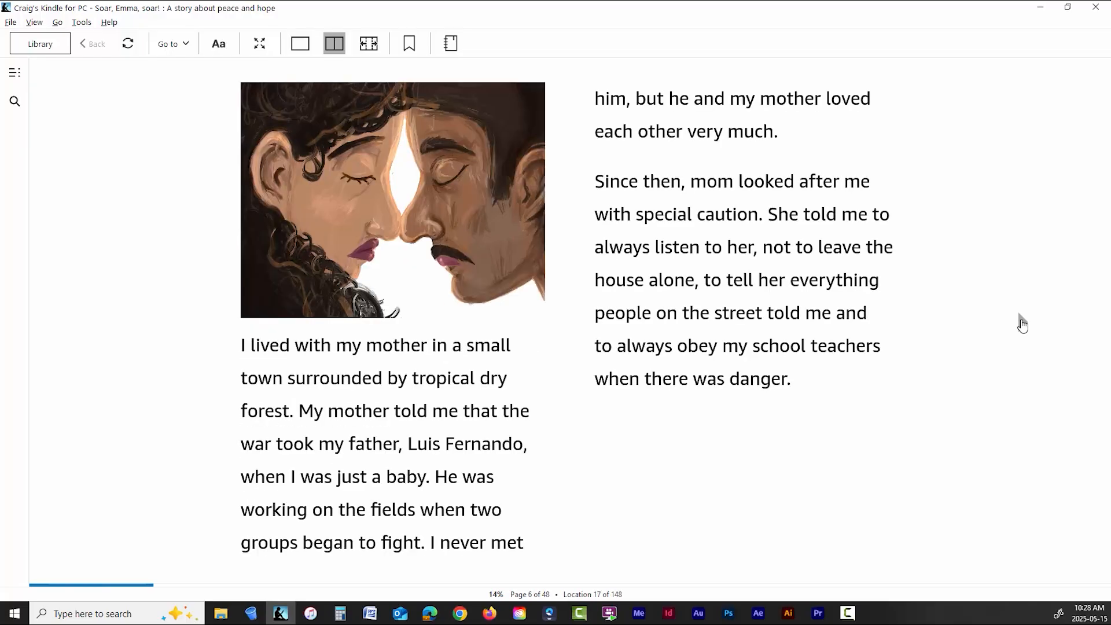
left_click(1022, 325)
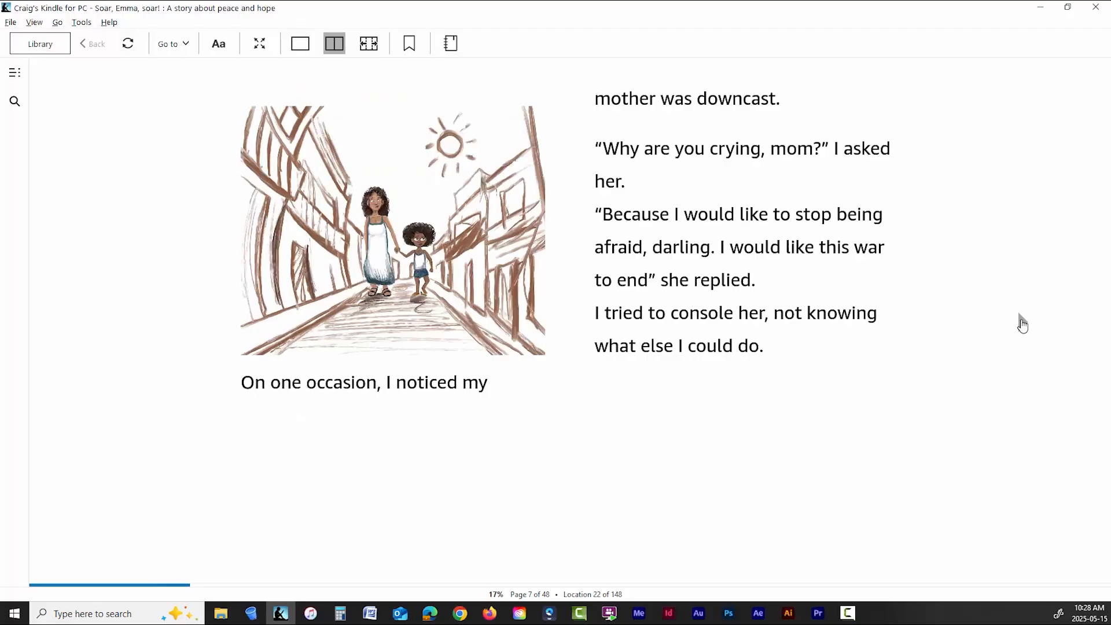
left_click(1022, 325)
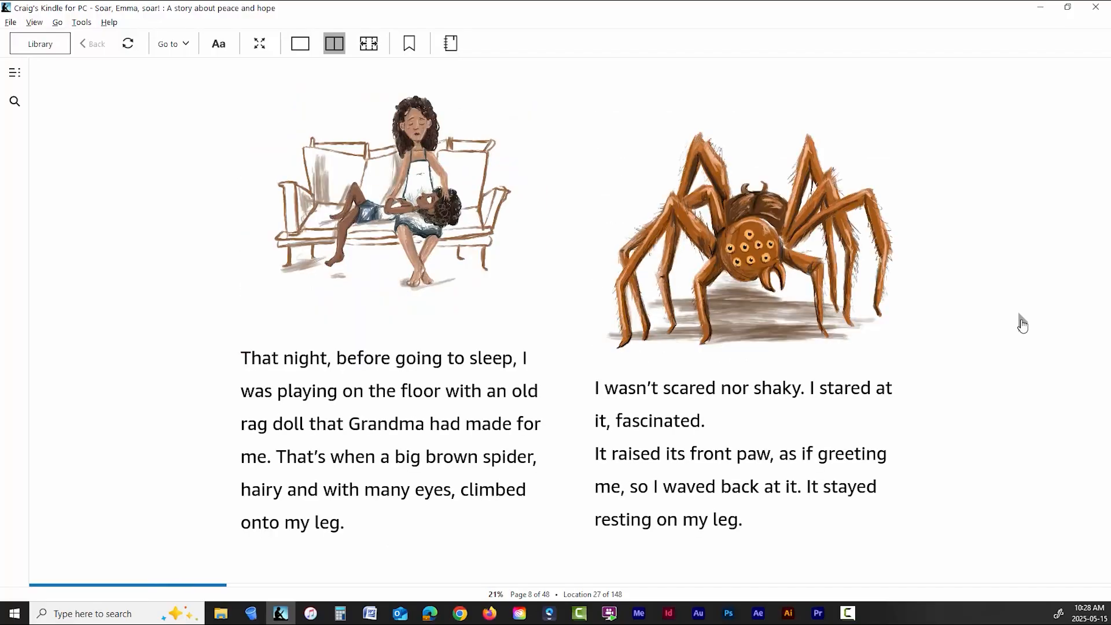
- Set the text to Bookerly with small line spacing and a slightly larger font size
left_click(219, 44)
left_click(596, 88)
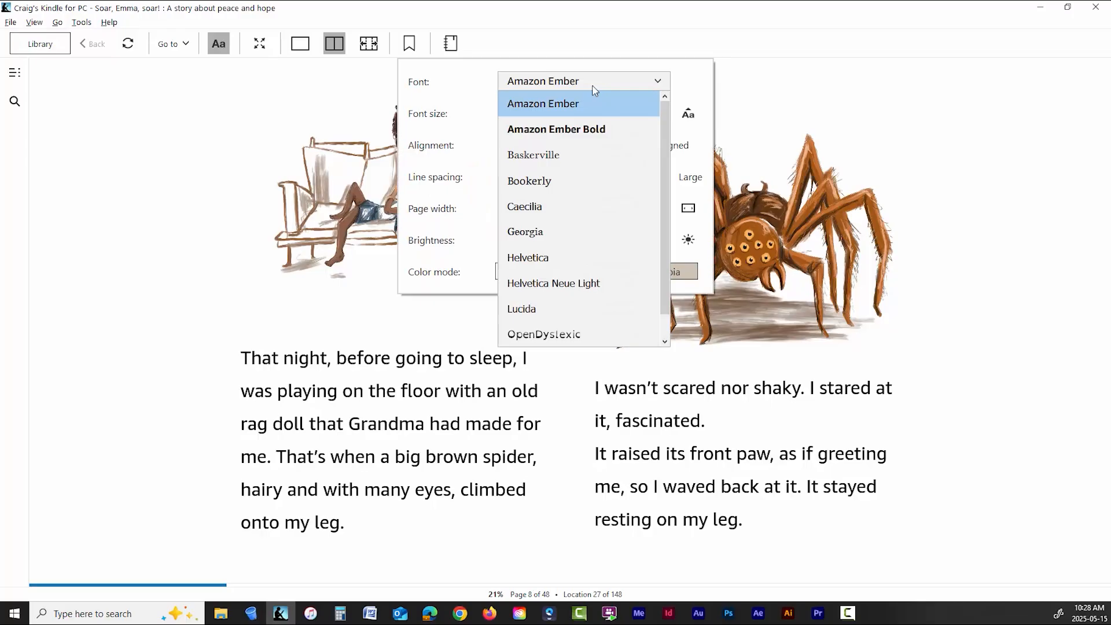
left_click(544, 182)
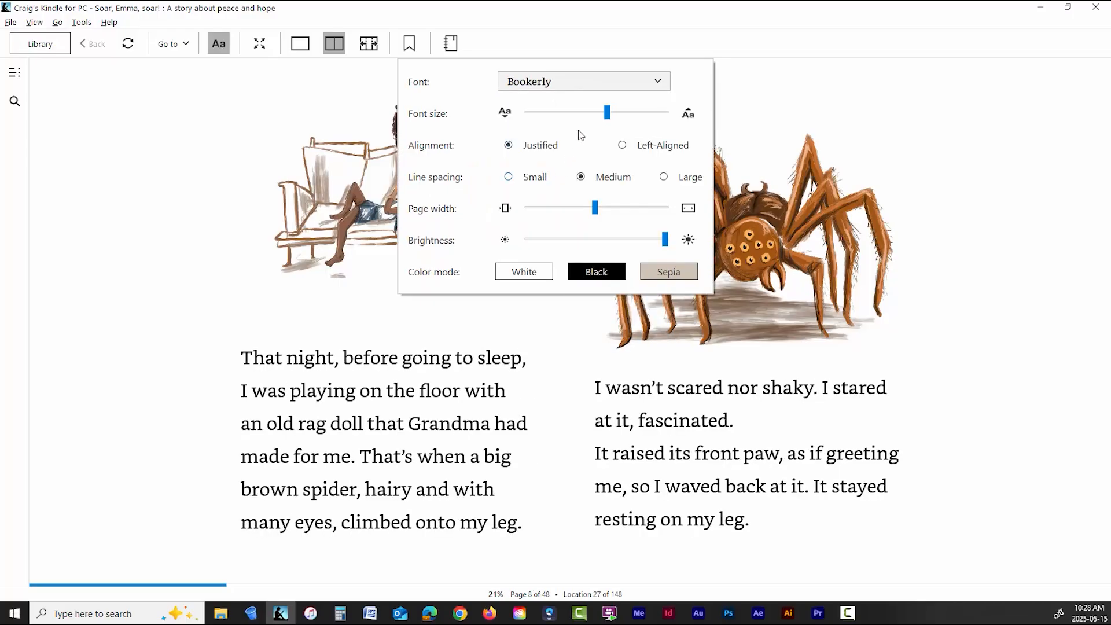
left_click(510, 178)
mouse_move(598, 114)
left_mouse_down()
mouse_move(577, 124)
mouse_move(616, 115)
left_mouse_up()
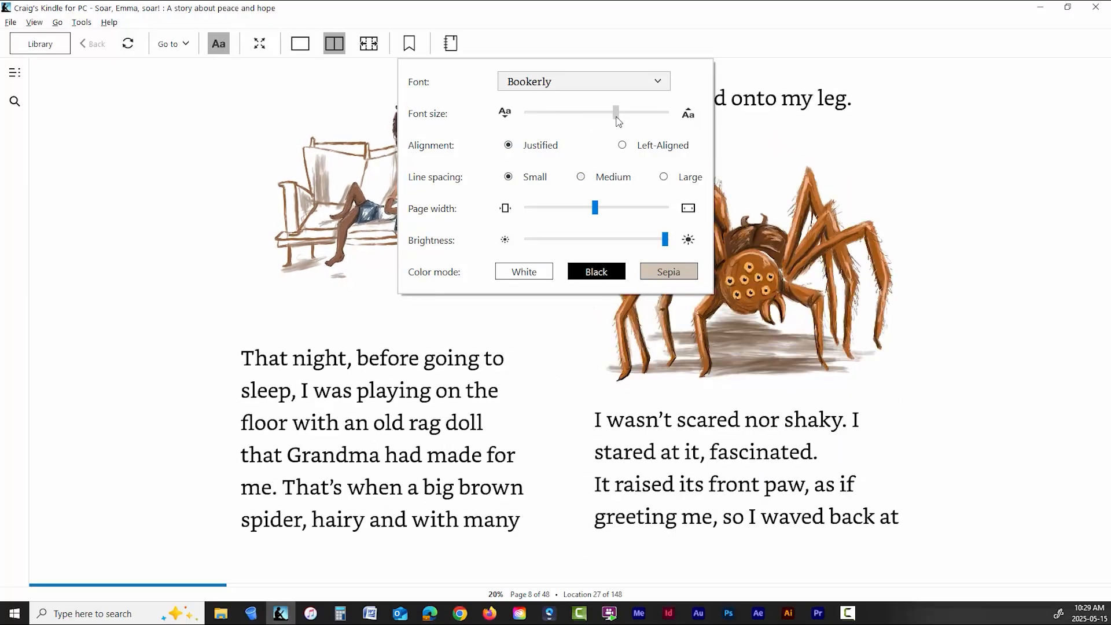
- Try the black and sepia color modes on the spider pages and return to white
left_click(589, 280)
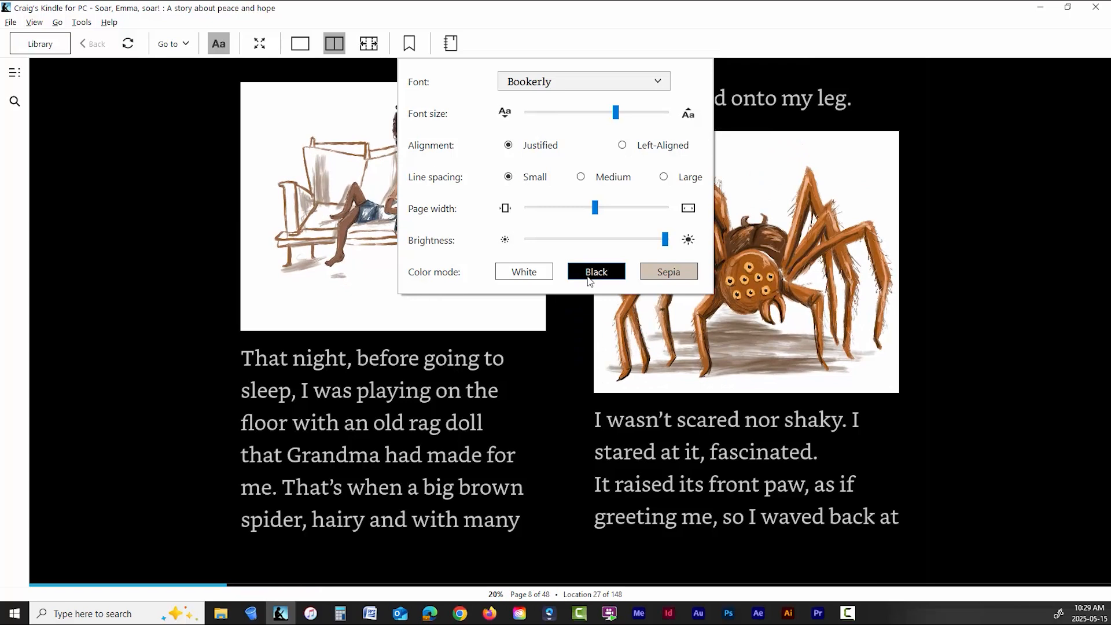
left_click(665, 281)
left_click(611, 275)
left_click(521, 276)
left_click(966, 342)
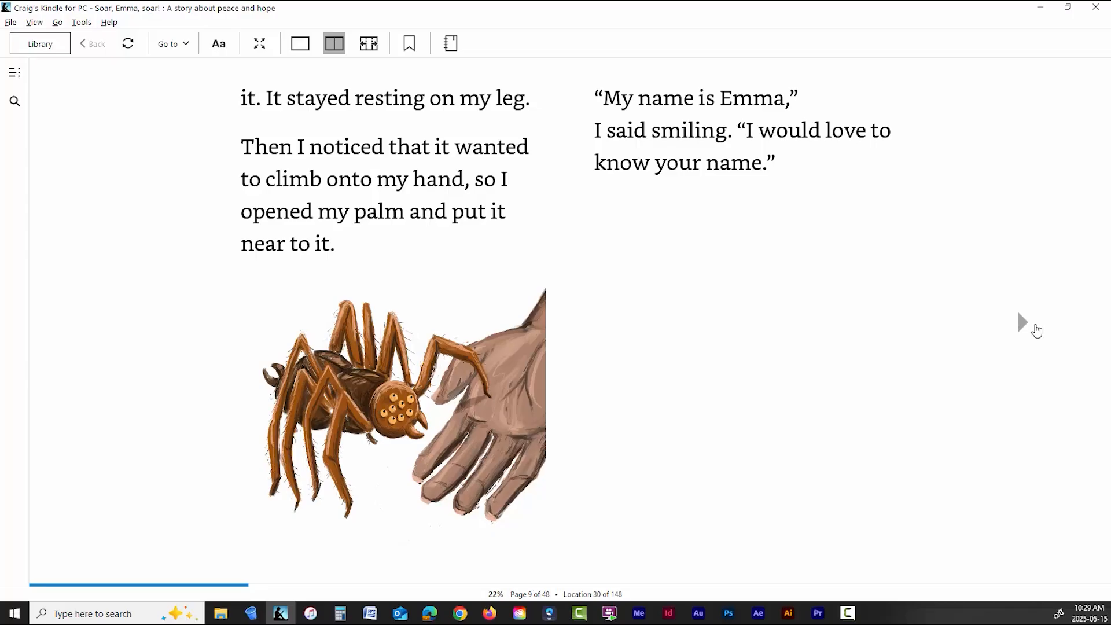
- Page ahead through Soar, Emma, soar! to the passage about dreams at location 44
left_click(1035, 330)
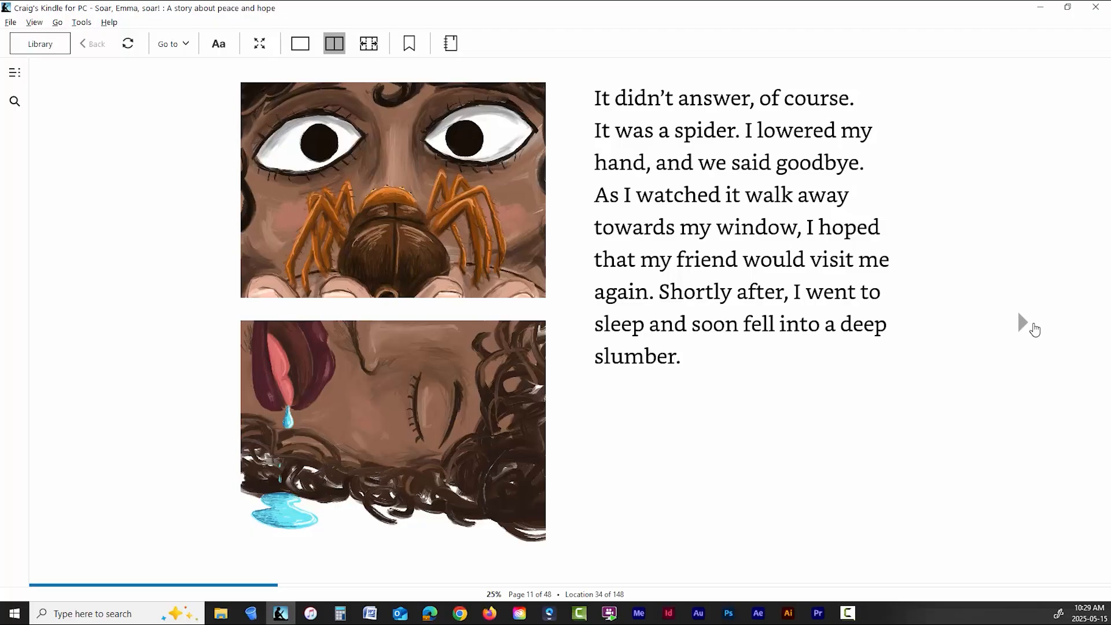
left_click(1028, 329)
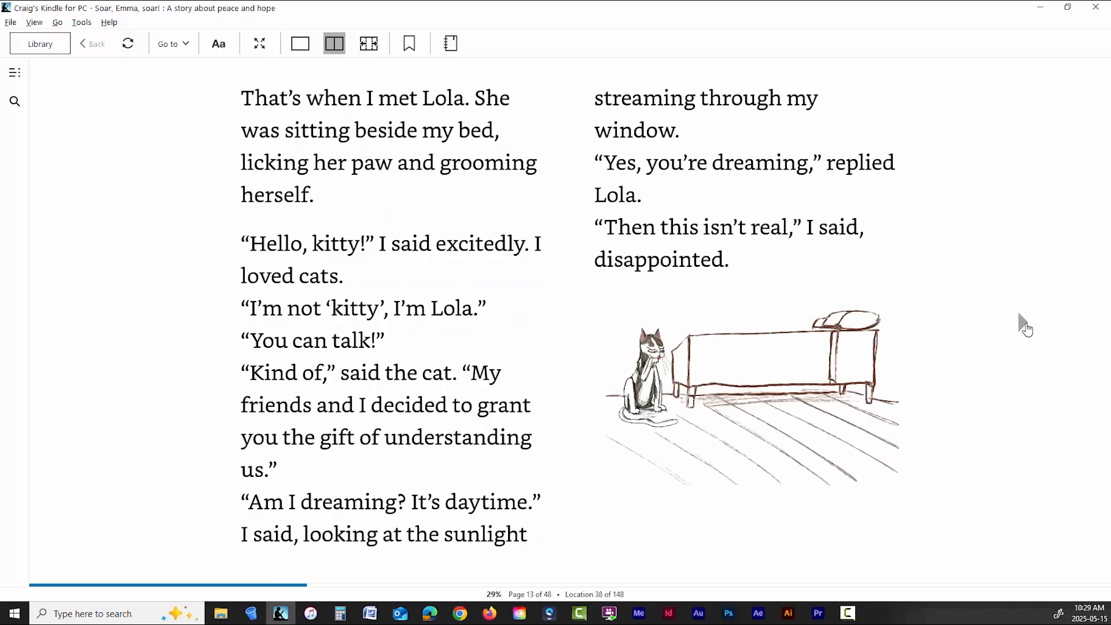
left_click(1027, 328)
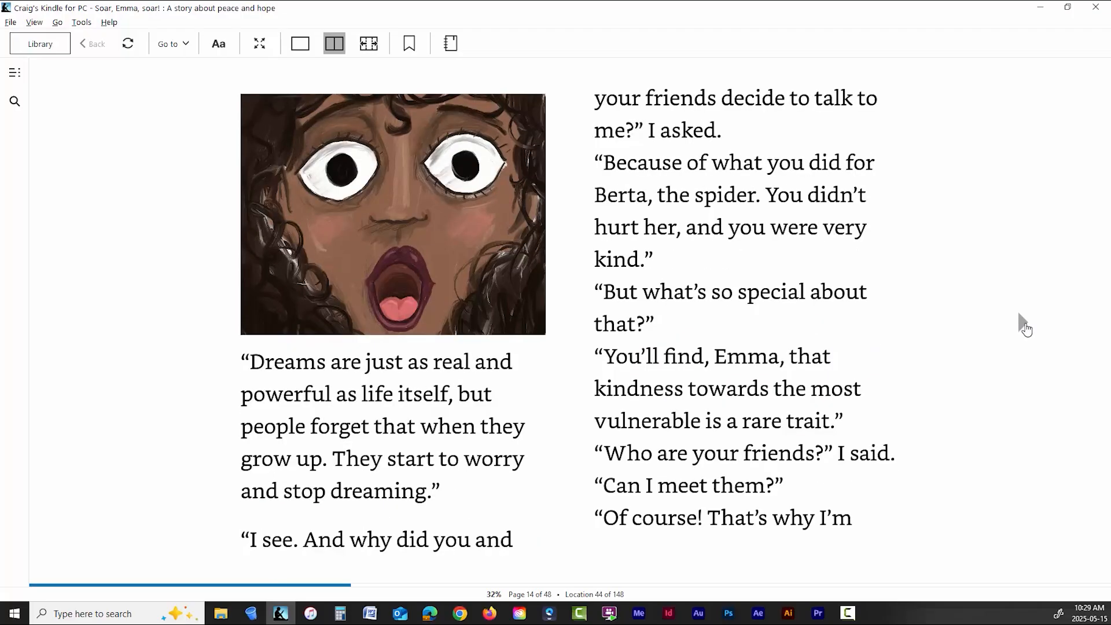
- Reduce the font size in two stages, paging back to the spider and sleeping-face illustrations at location 34 in between
left_click(222, 50)
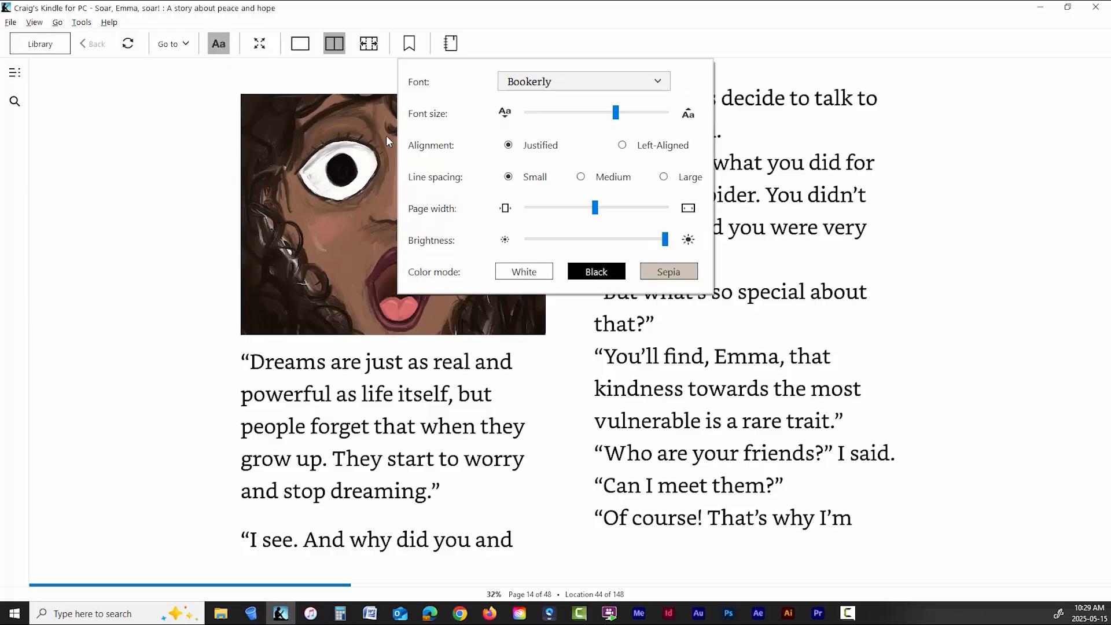
left_click_drag(615, 112, 600, 113)
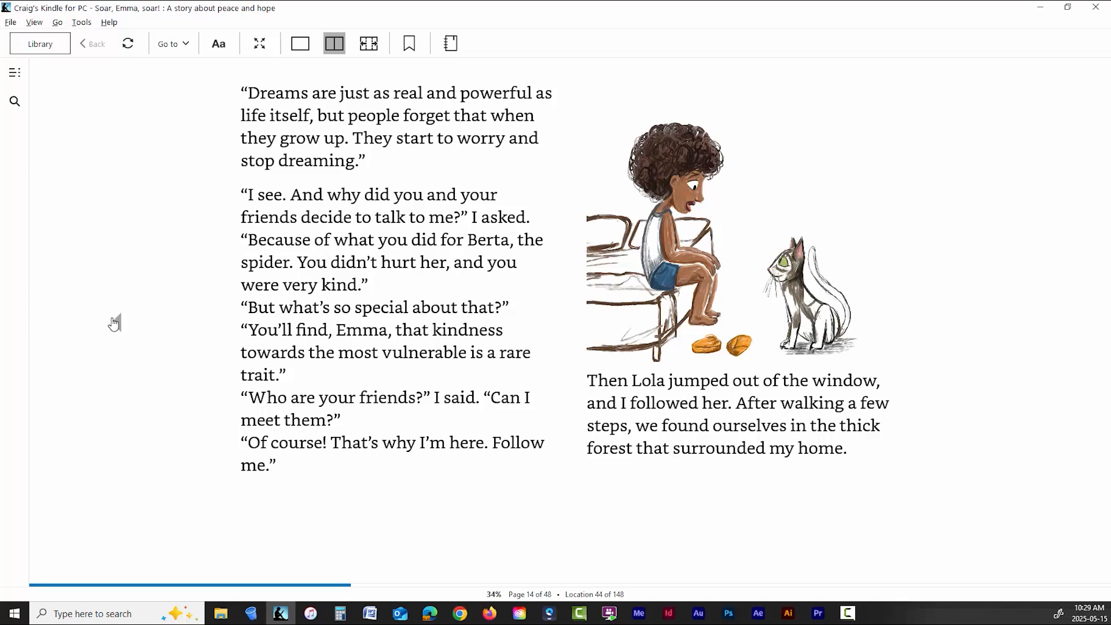
left_click(114, 323)
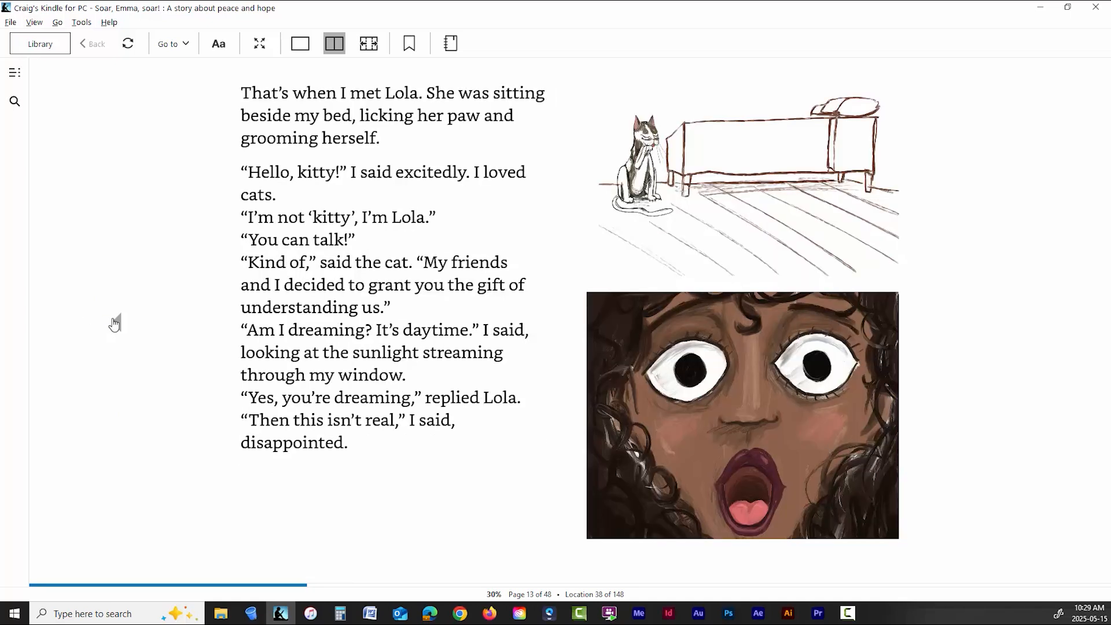
left_click(114, 323)
left_click(218, 44)
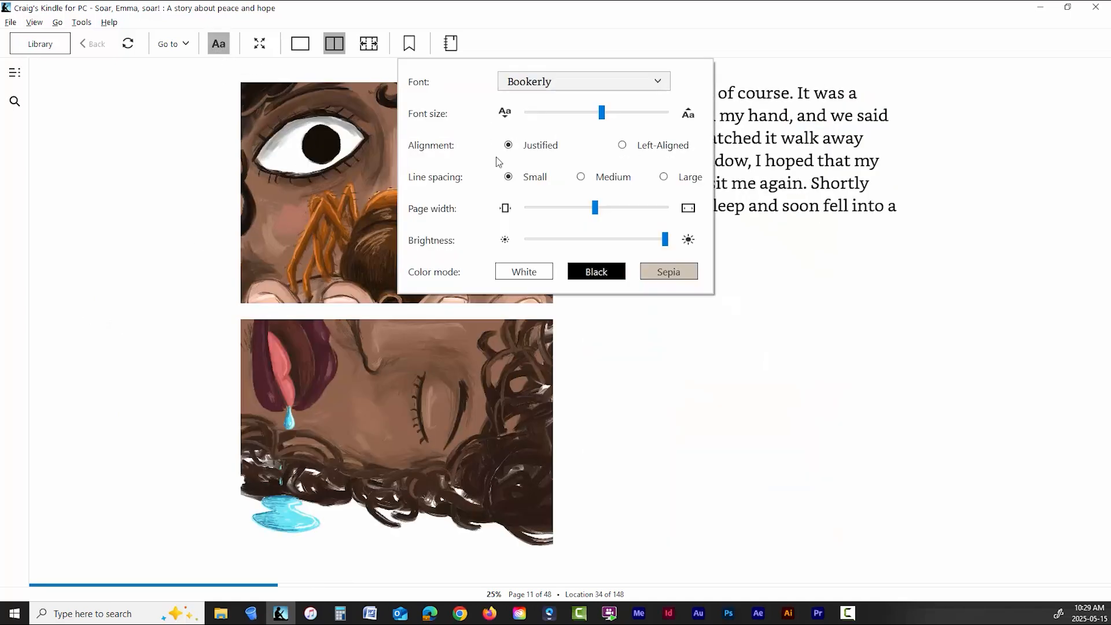
left_click_drag(602, 113, 574, 119)
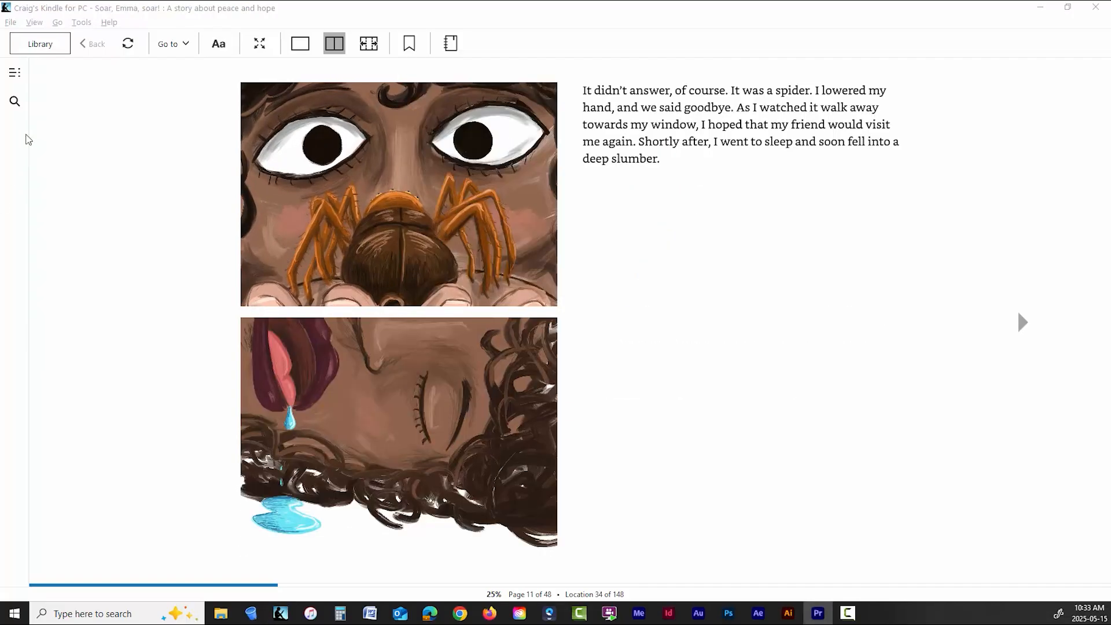
- Return to the library and open The Fall of the Wibbly Wobbly Tower
left_click(40, 43)
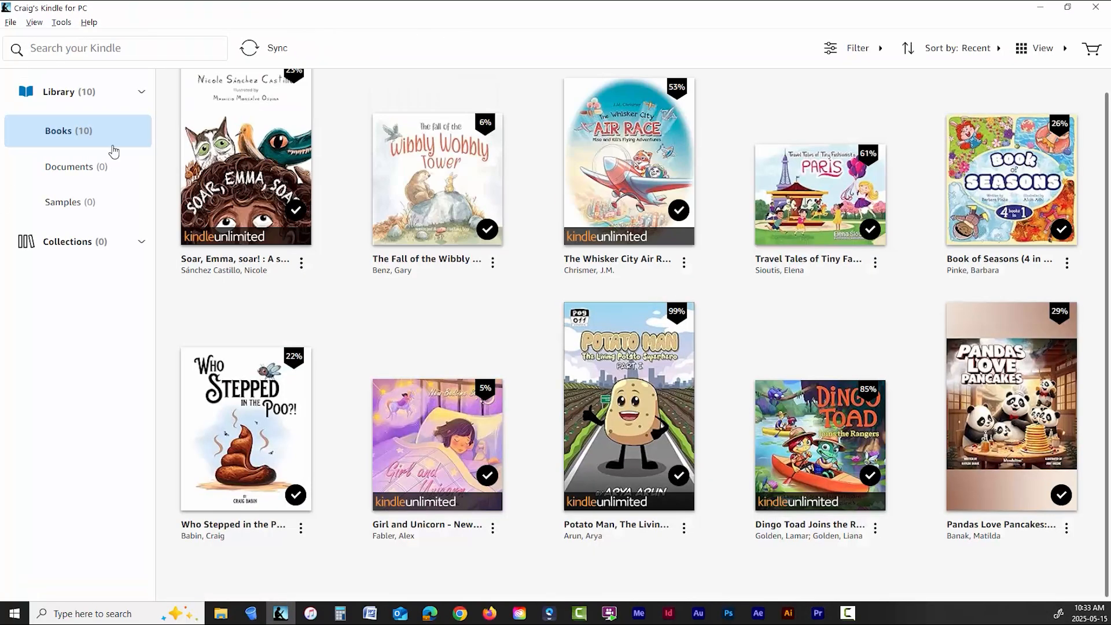
left_click(493, 264)
left_click(449, 294)
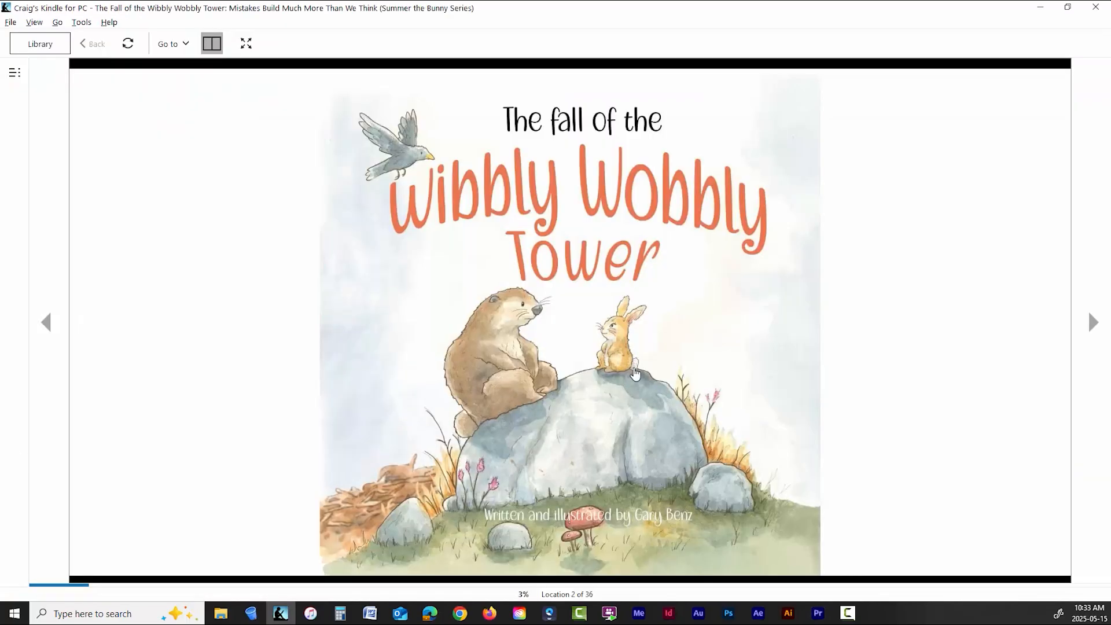
- Page through the fixed-layout spreads of The Fall of the Wibbly Wobbly Tower from the title page past location 16
left_click(1094, 322)
left_click(1094, 323)
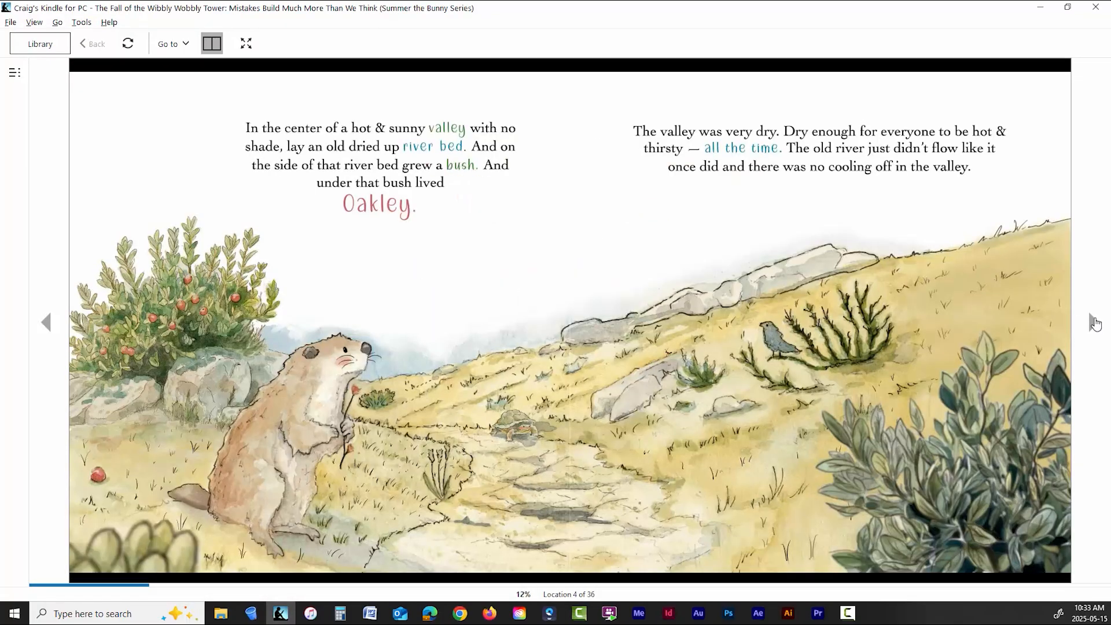
left_click(1094, 323)
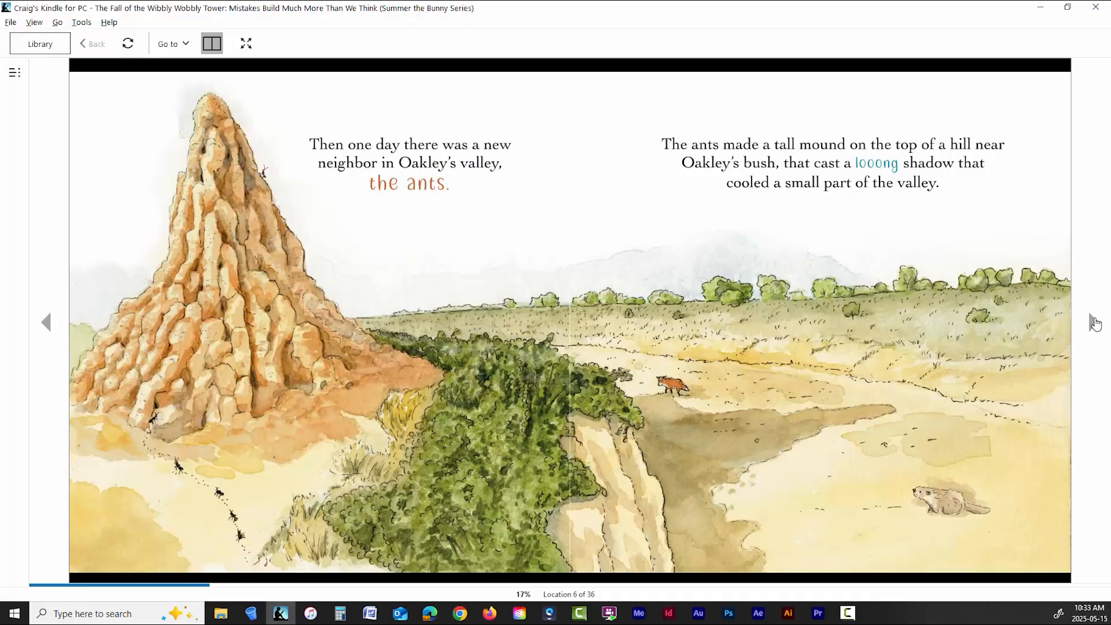
left_click(1094, 322)
left_click(1094, 323)
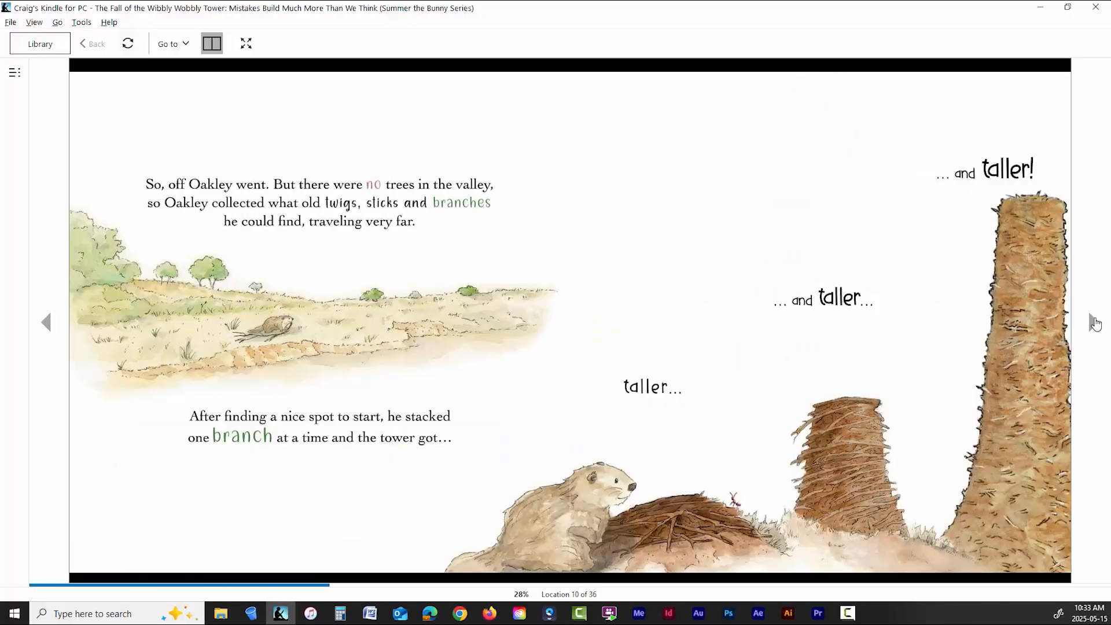
left_click(1094, 323)
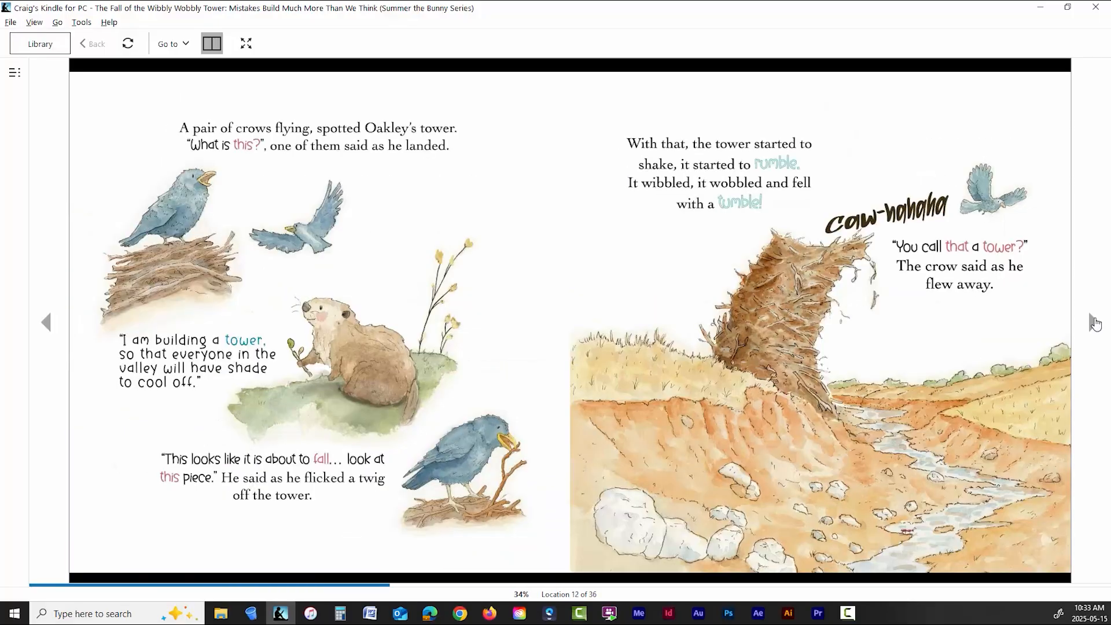
left_click(1094, 323)
left_click(1093, 323)
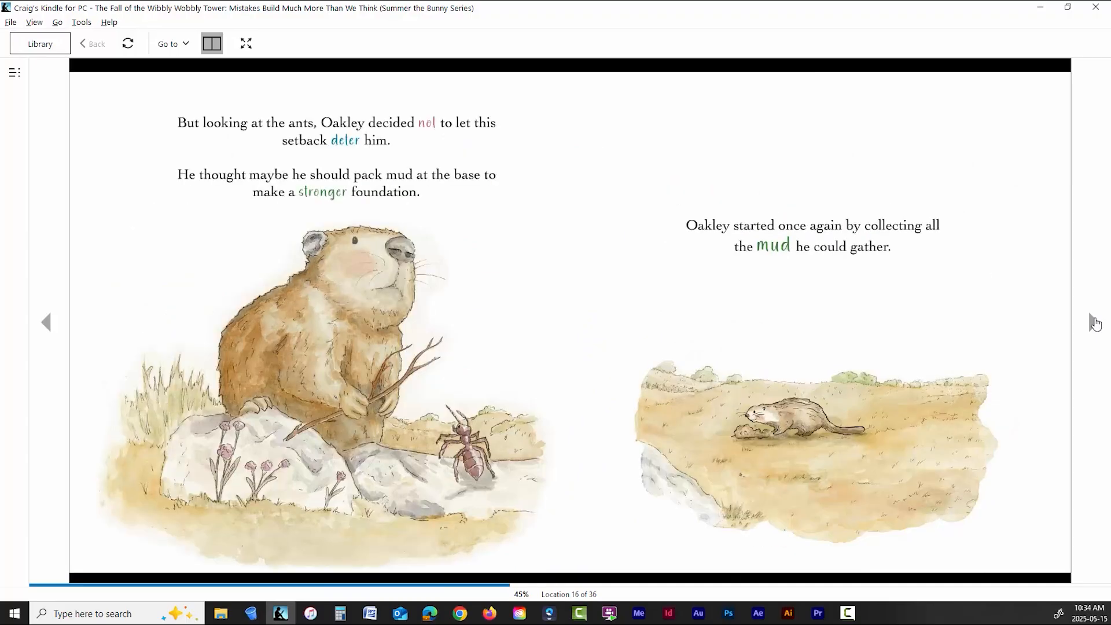
left_click(1094, 323)
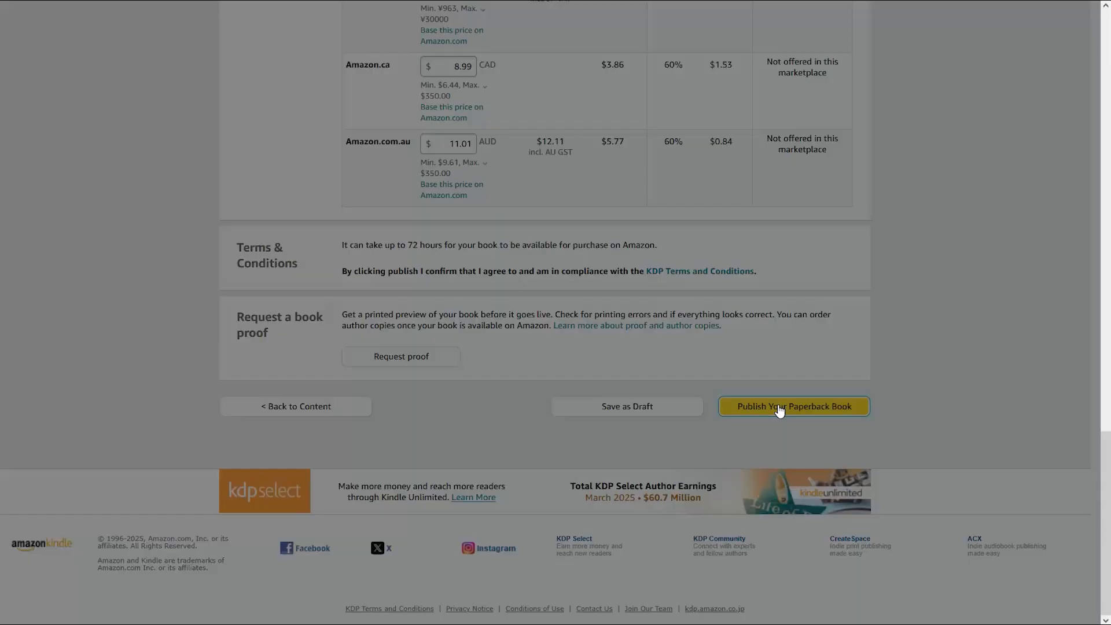
- Switch to Kindle Direct Publishing and publish the paperback edition of the book
left_click(779, 408)
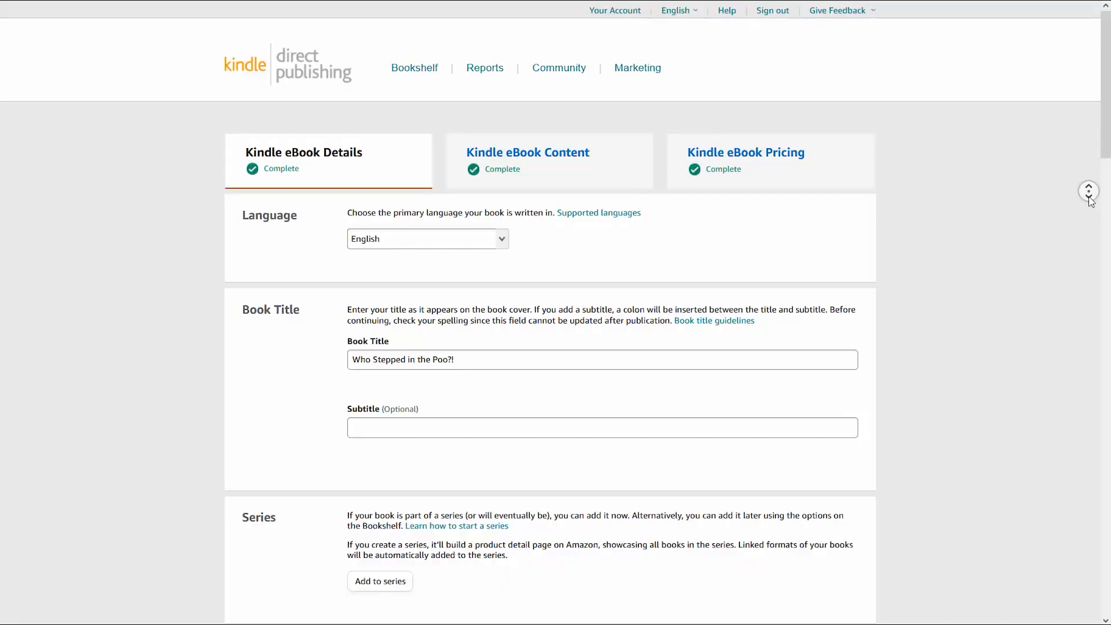
- Review the Kindle eBook details of Who Stepped in the Poo?! from language and title through categories, keywords and pre-order
scroll(1091, 207, "down", 2)
scroll(1091, 208, "down", 3)
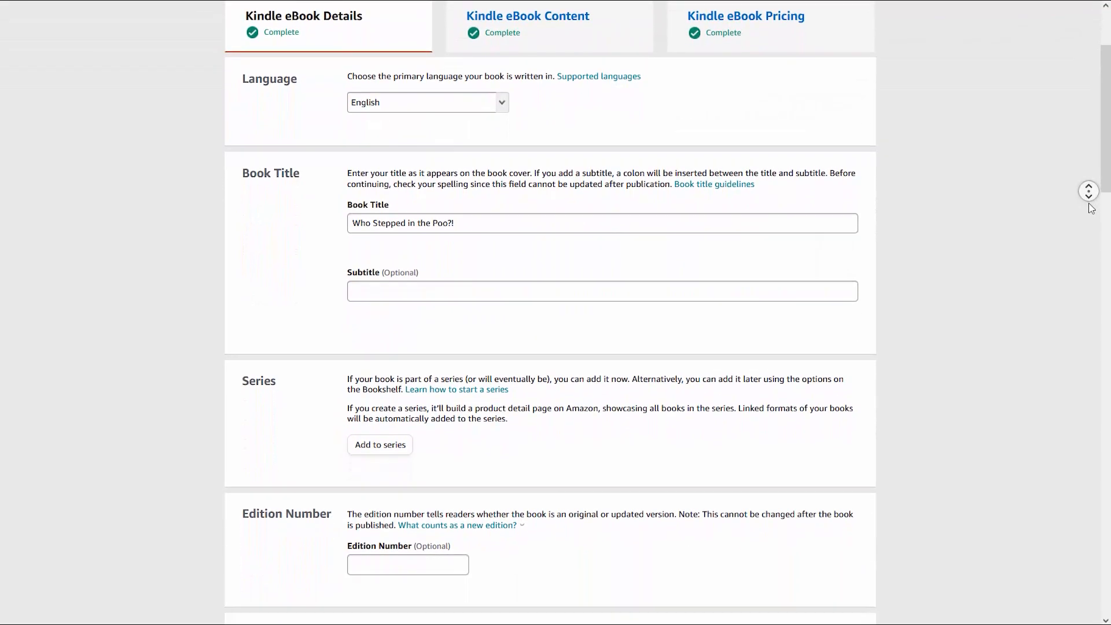
scroll(1091, 208, "down", 3)
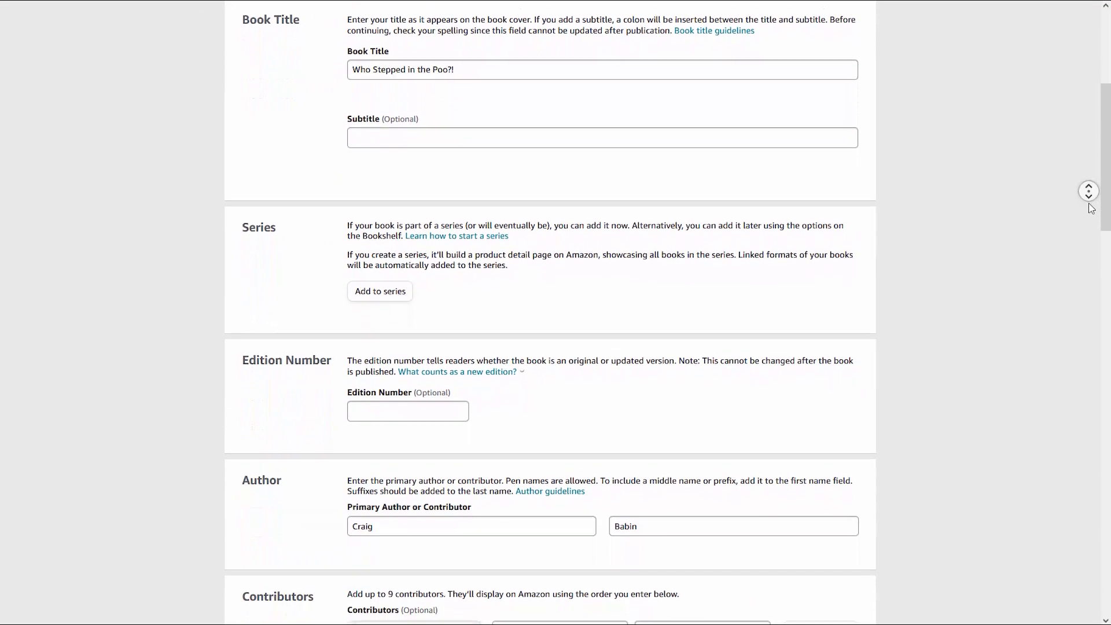
scroll(1091, 208, "down", 3)
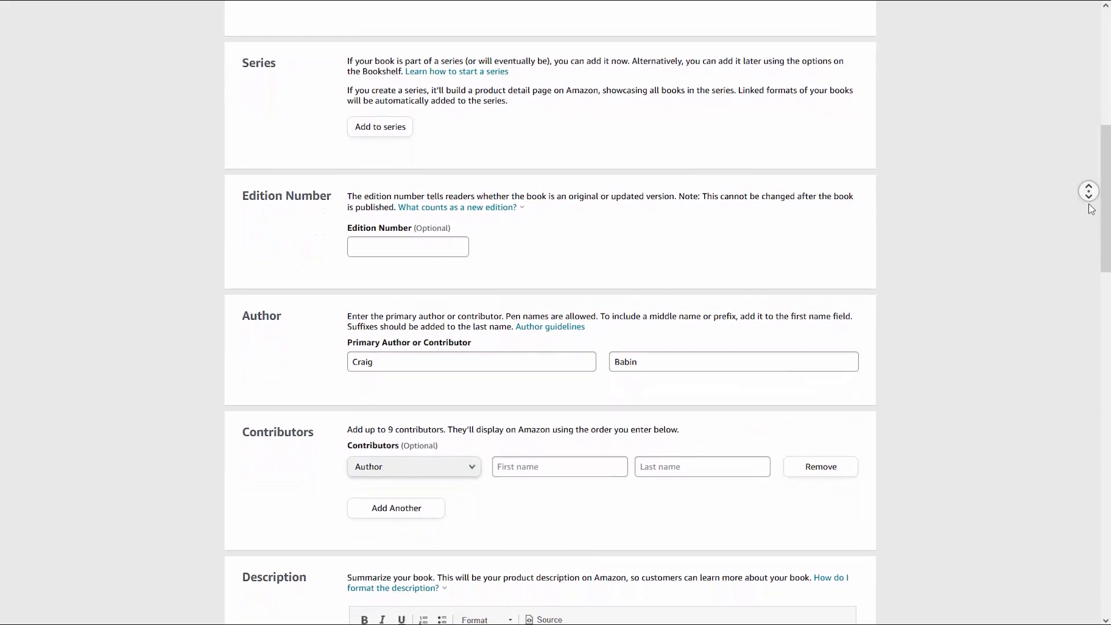
scroll(1091, 209, "down", 3)
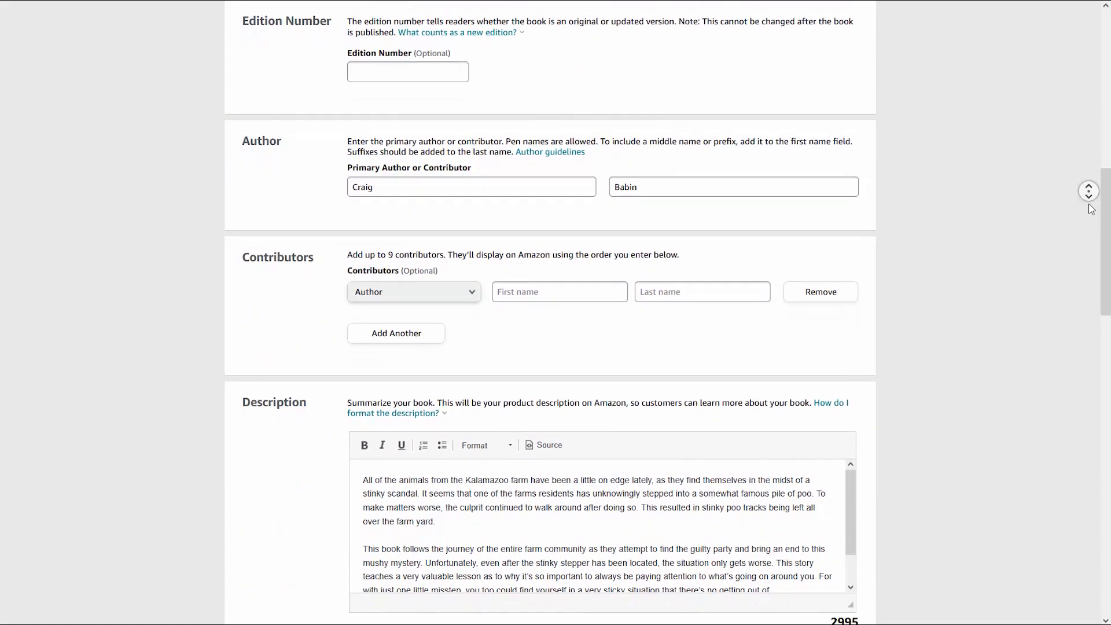
scroll(1091, 208, "down", 3)
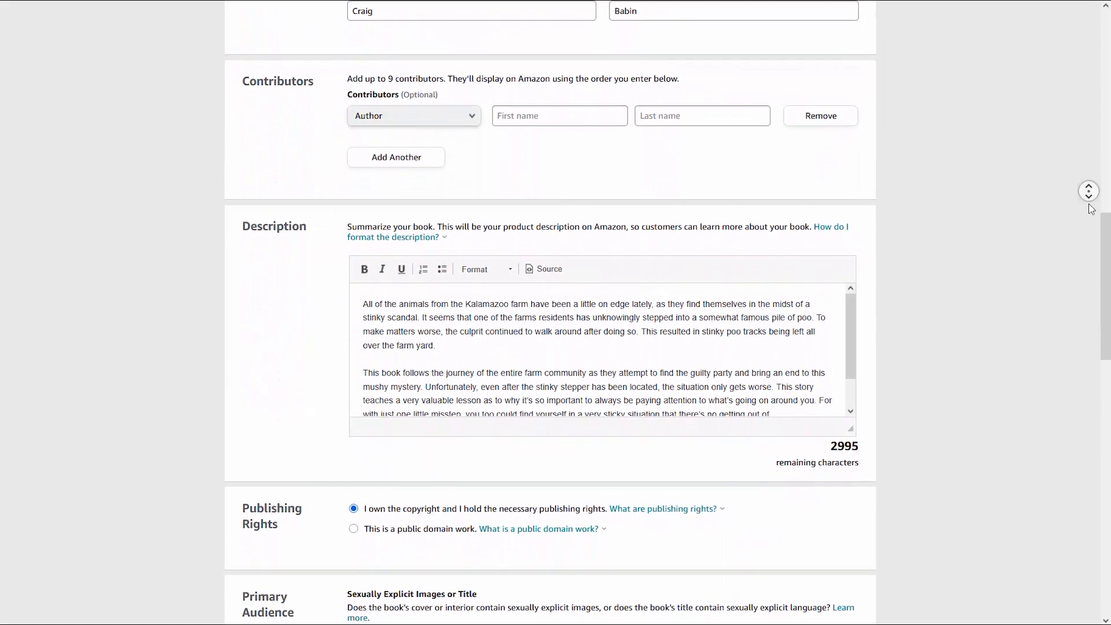
scroll(1091, 209, "down", 3)
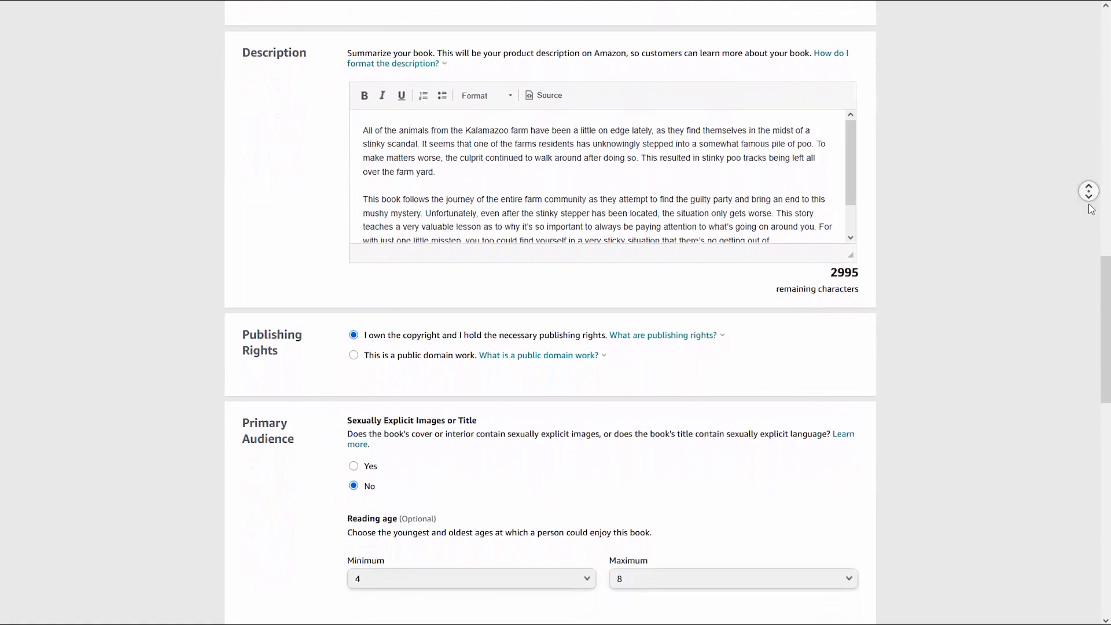
scroll(1091, 209, "down", 3)
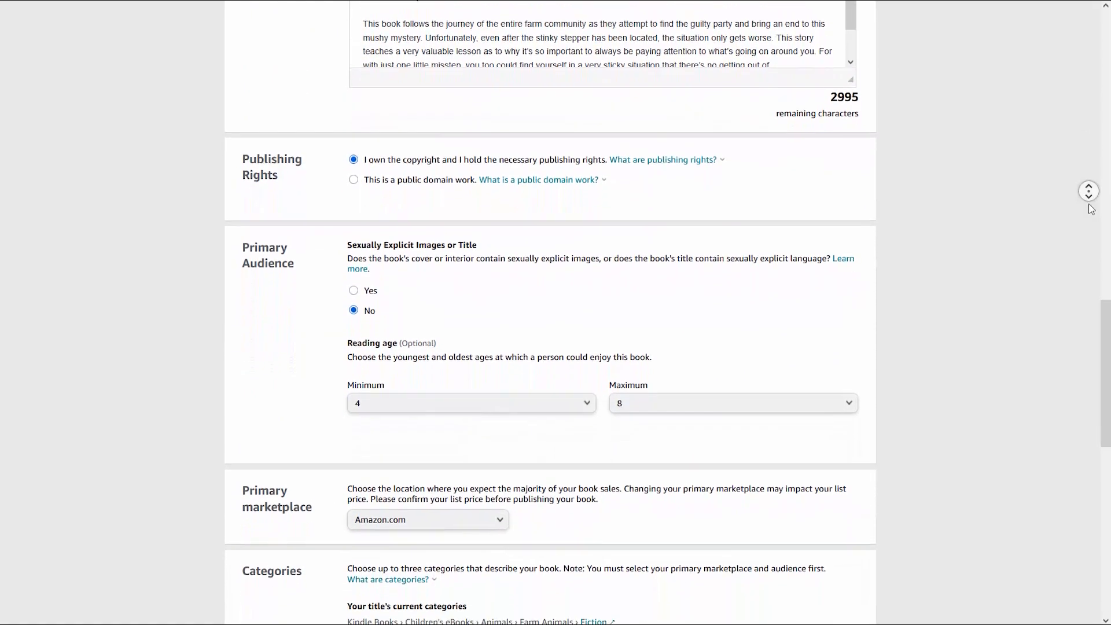
scroll(1091, 208, "down", 3)
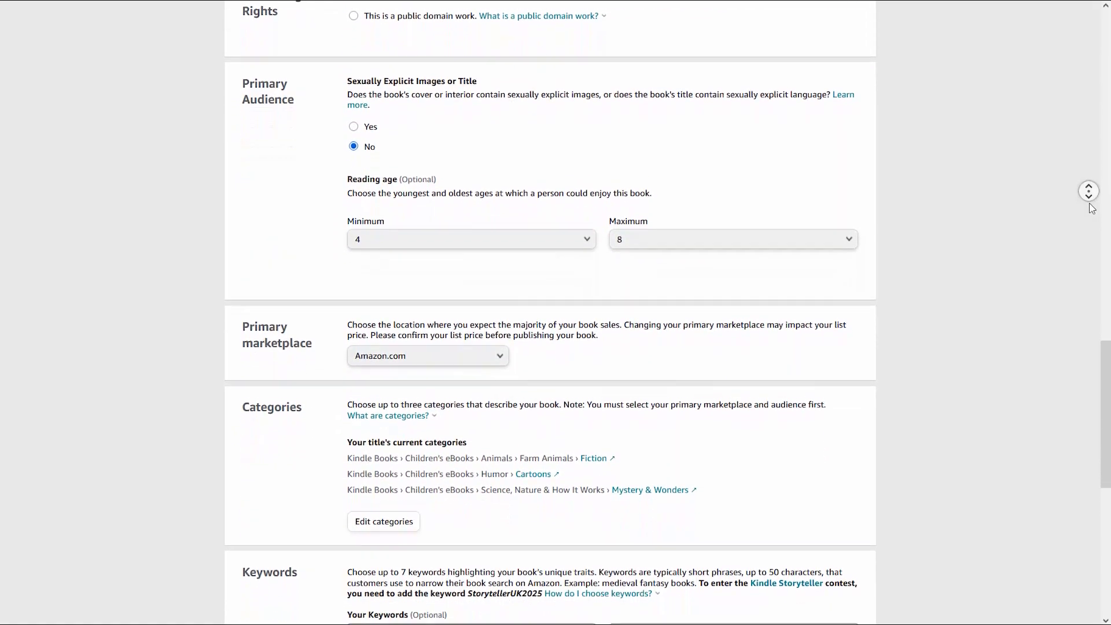
scroll(1091, 208, "down", 3)
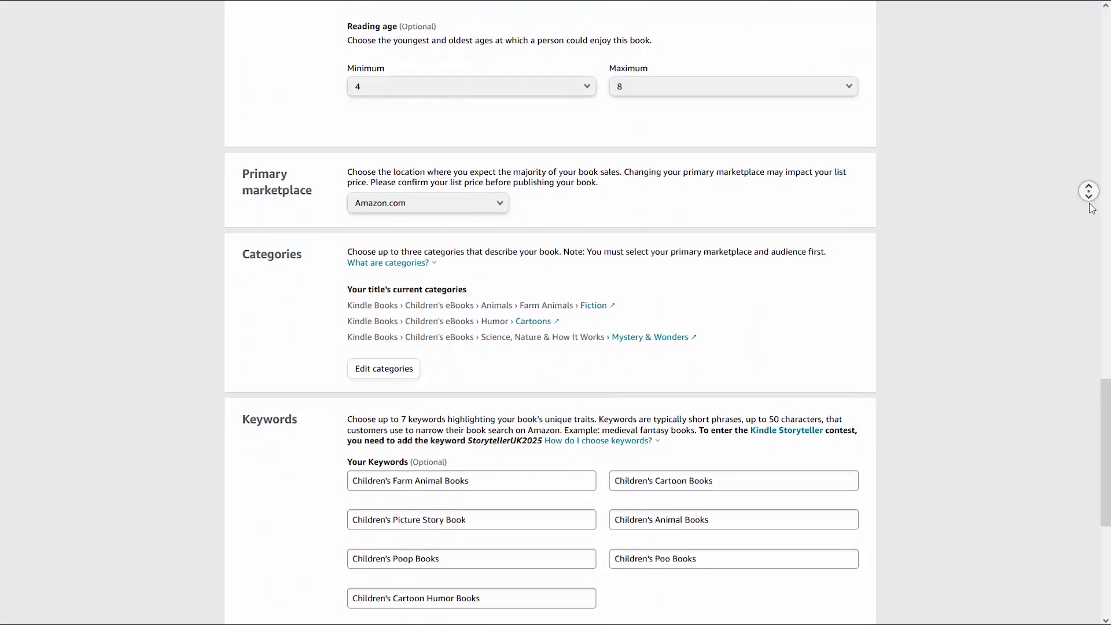
scroll(1091, 209, "down", 2)
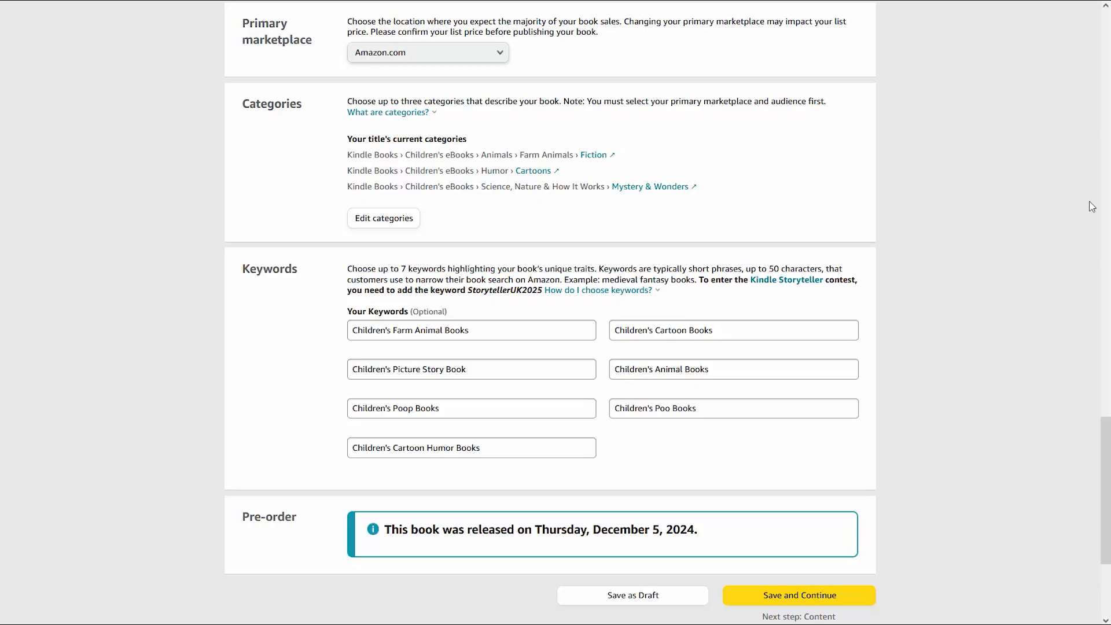
- Save the eBook details and continue to the content page's manuscript and cover sections
left_click(802, 596)
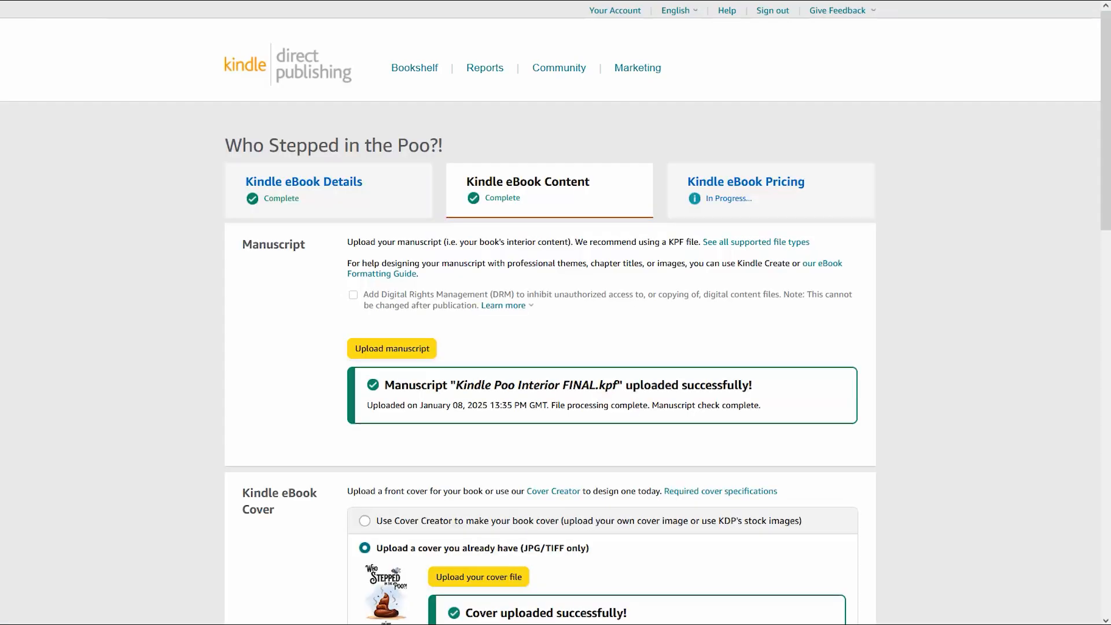
middle_click(1087, 134)
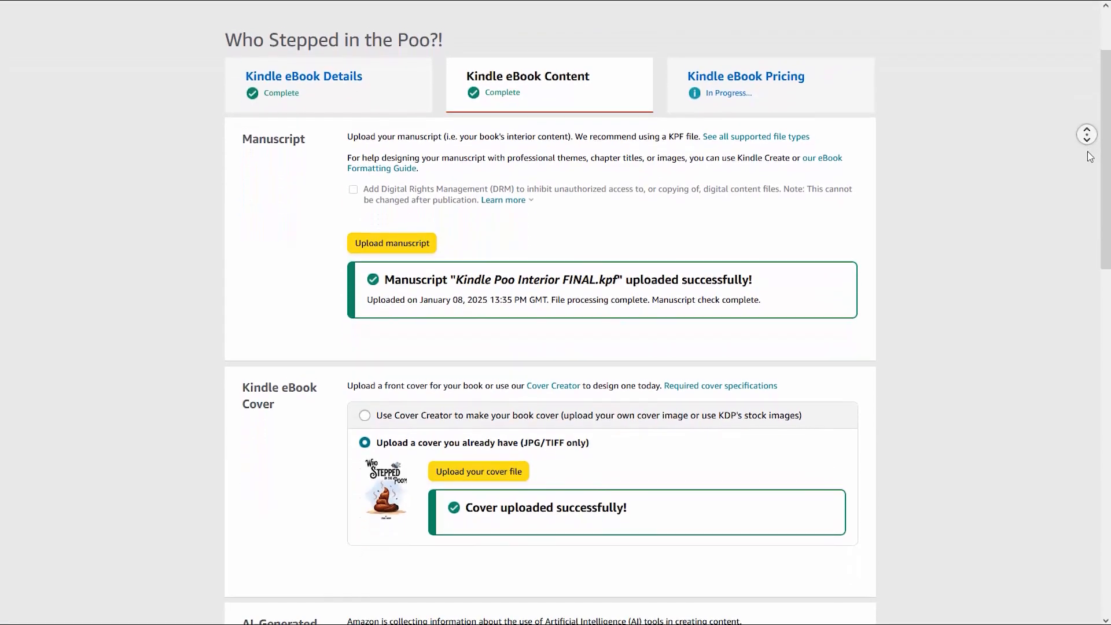
middle_click(1088, 151)
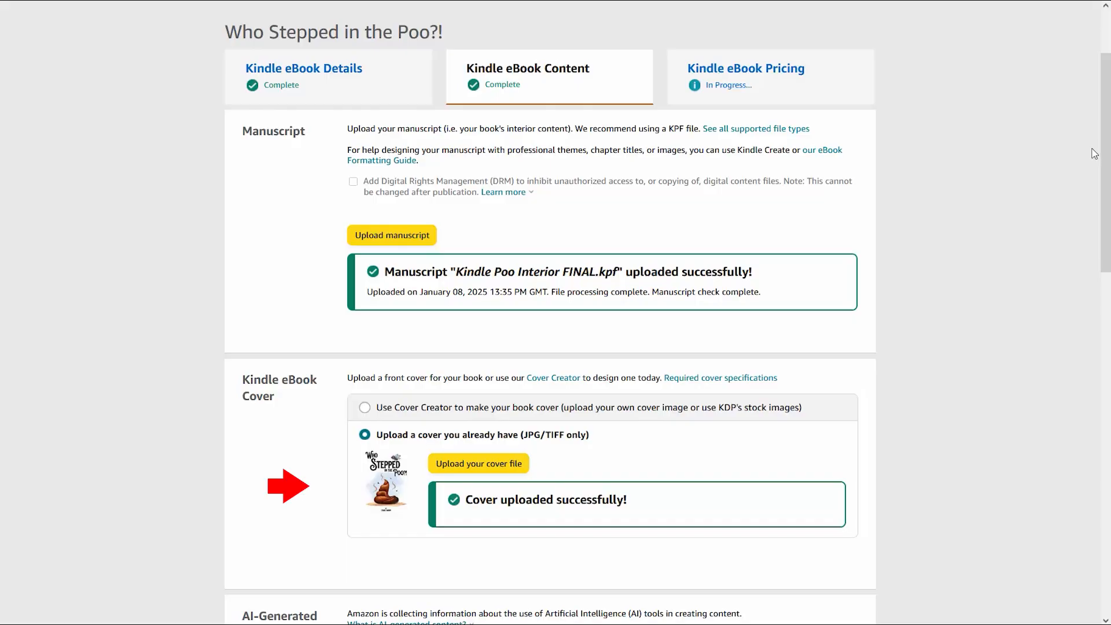
- Inspect the AI-generated text options in the AI-Generated Content section, keeping Texts at None
middle_click(1092, 148)
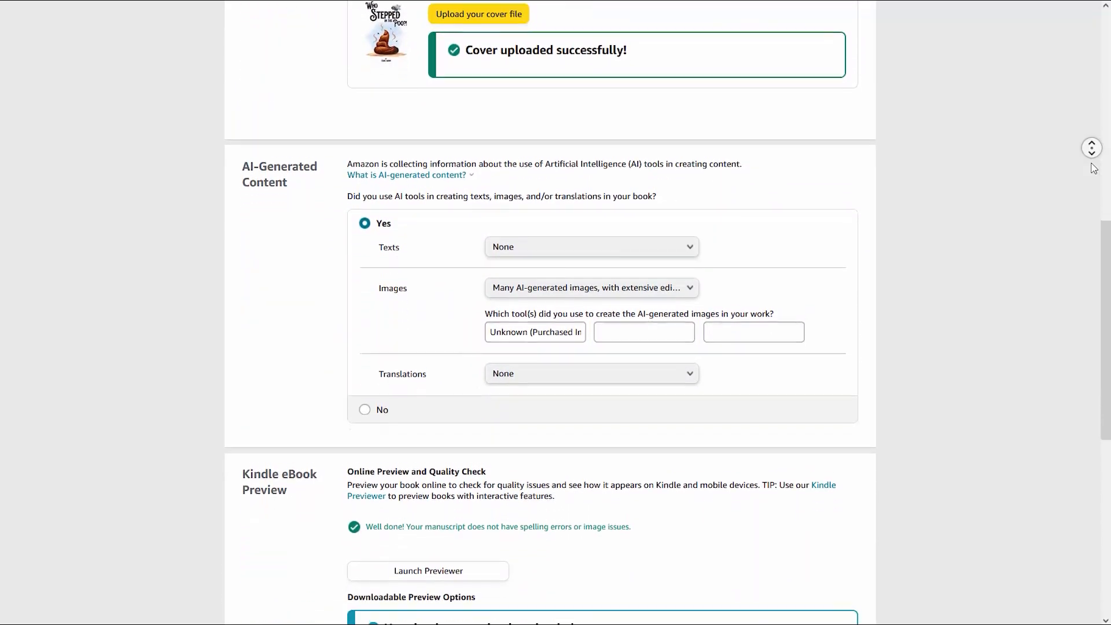
middle_click(1091, 164)
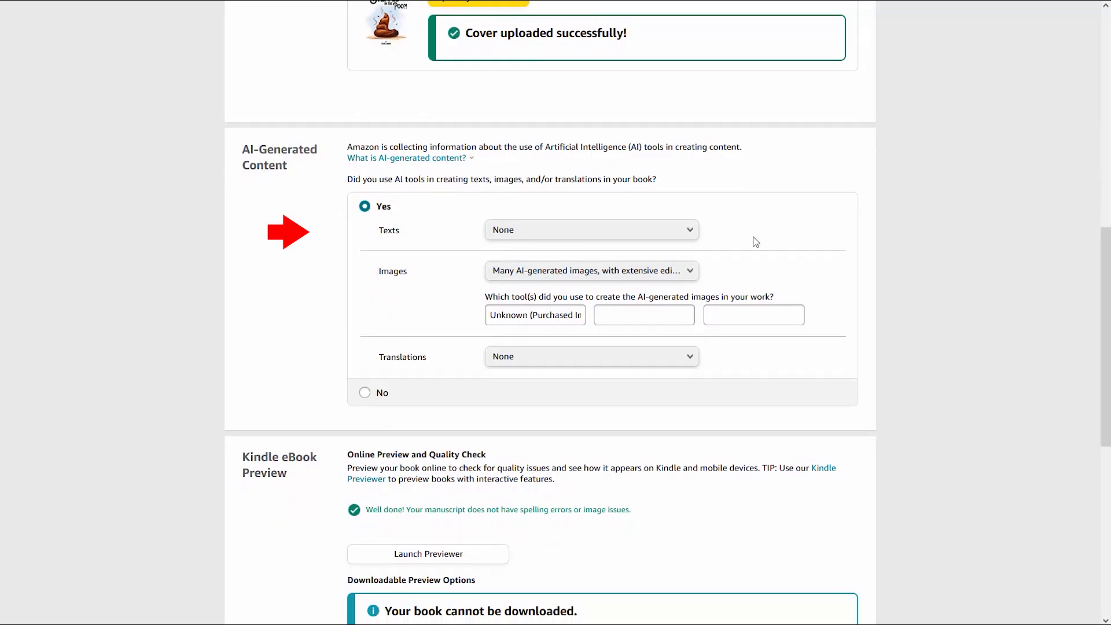
left_click(690, 231)
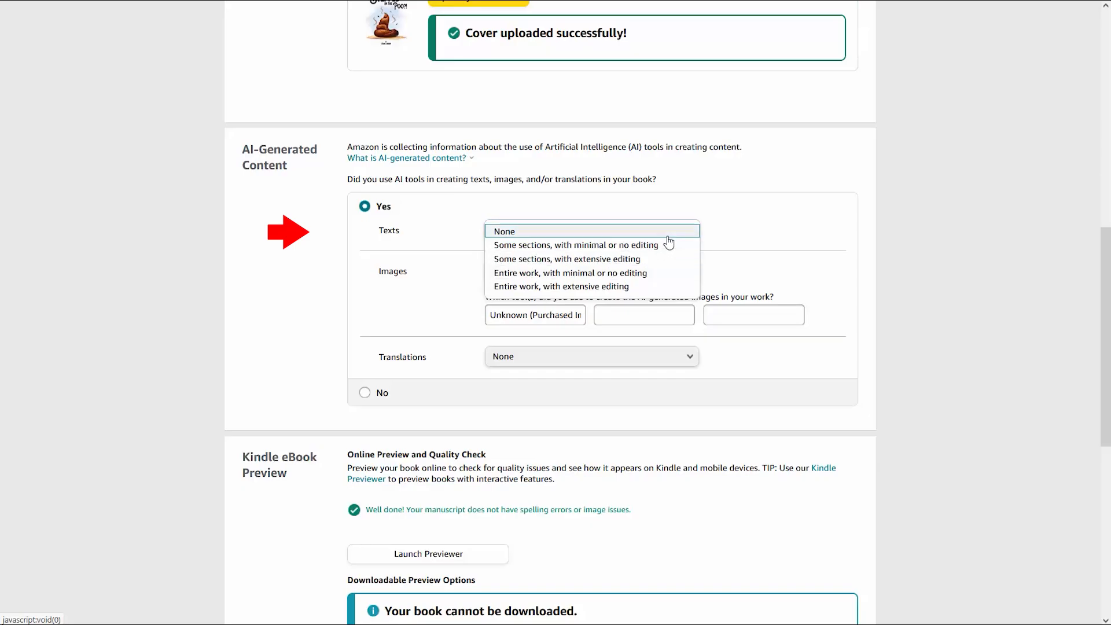
left_click(668, 231)
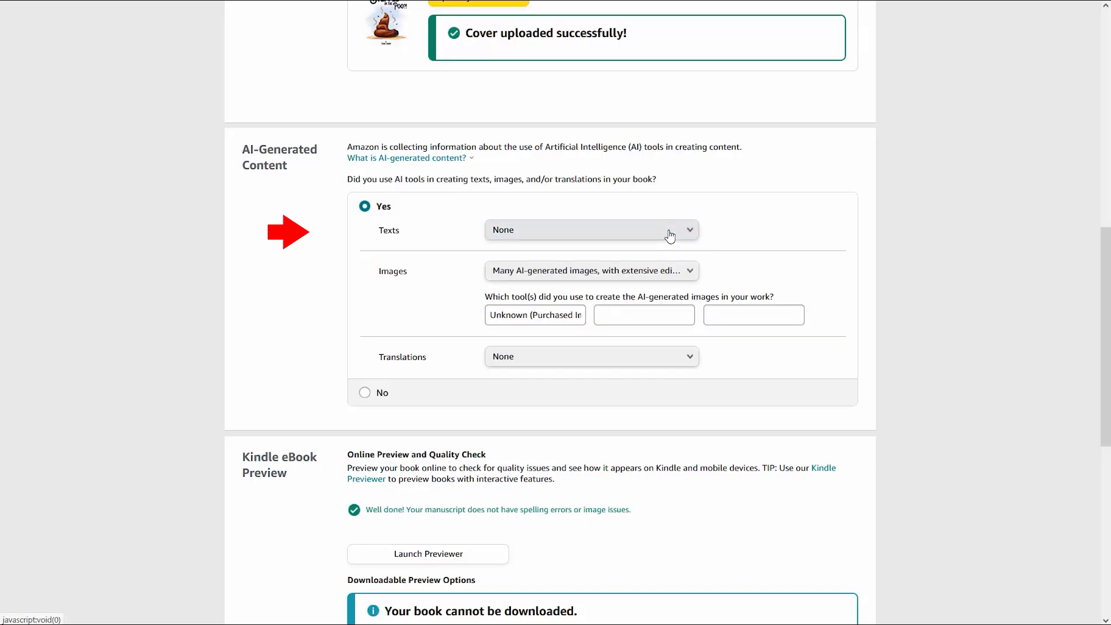
left_click(955, 248)
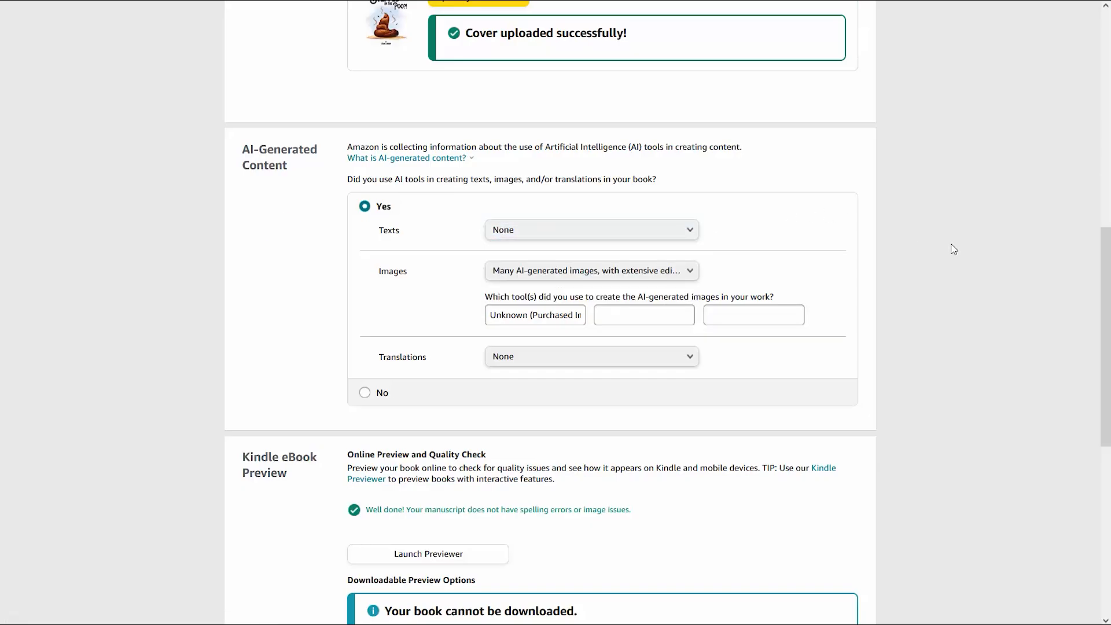
- Inspect the AI-generated image options without changing the selection, and read through the entry in the first image tool field
left_click(691, 275)
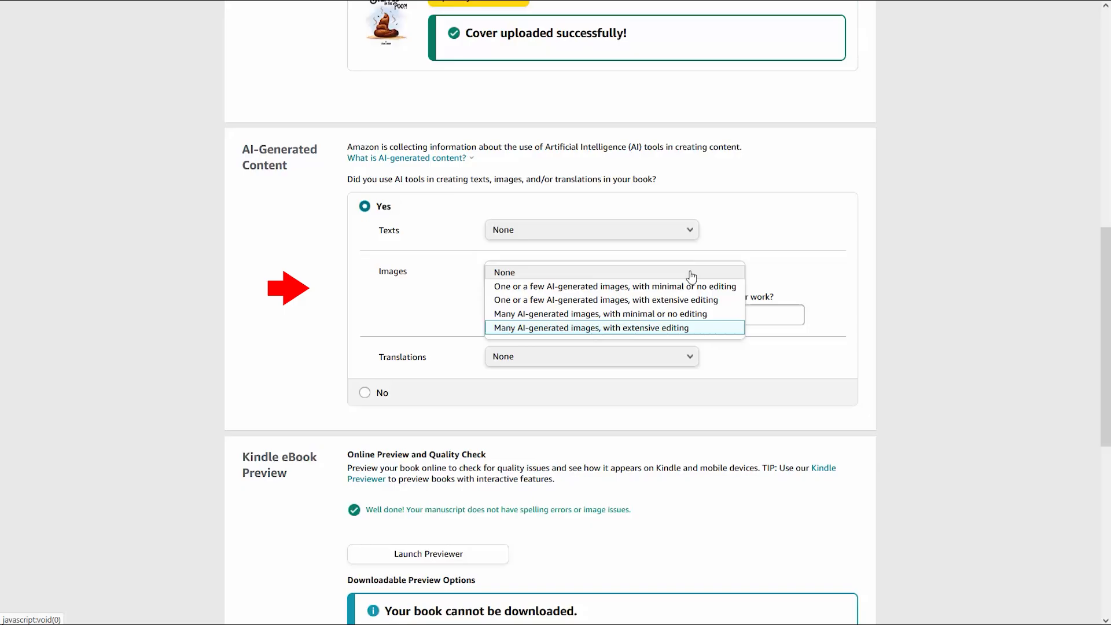
left_click(830, 262)
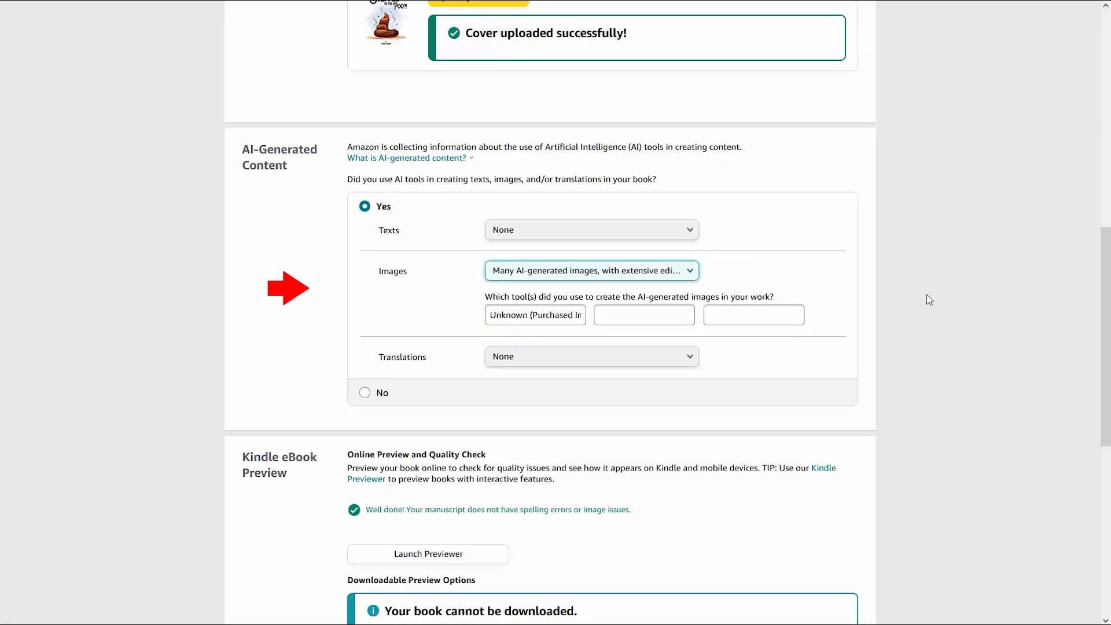
left_click(567, 319)
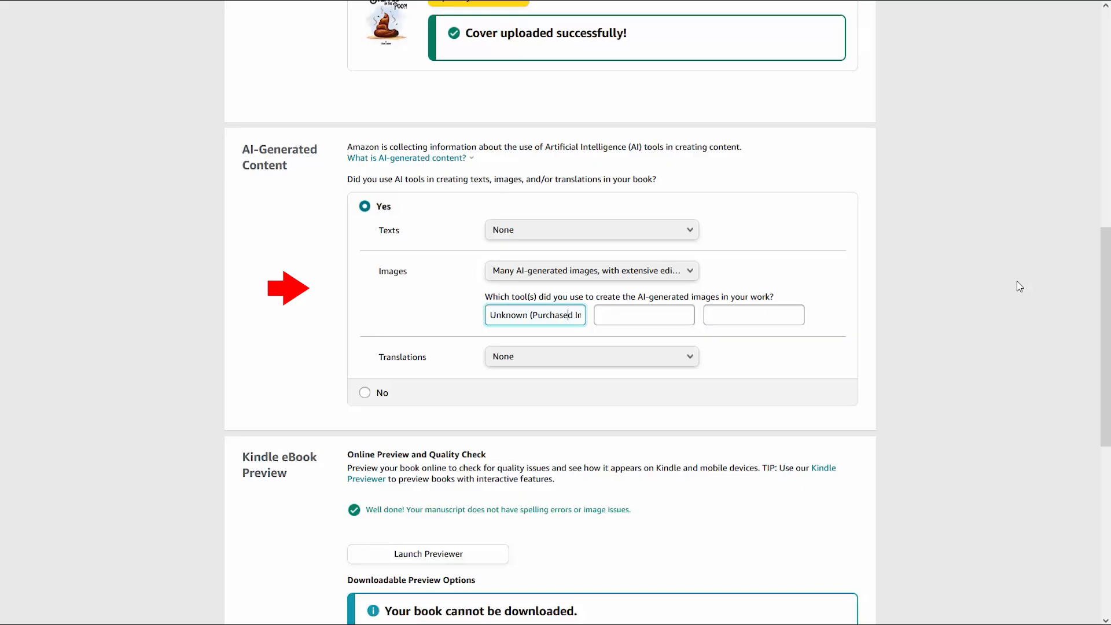
key("Right")
key("Right")
key("Right")
key("Right")
key("Right")
key("Right")
key("Right")
key("Right")
key("Right")
left_click(947, 287)
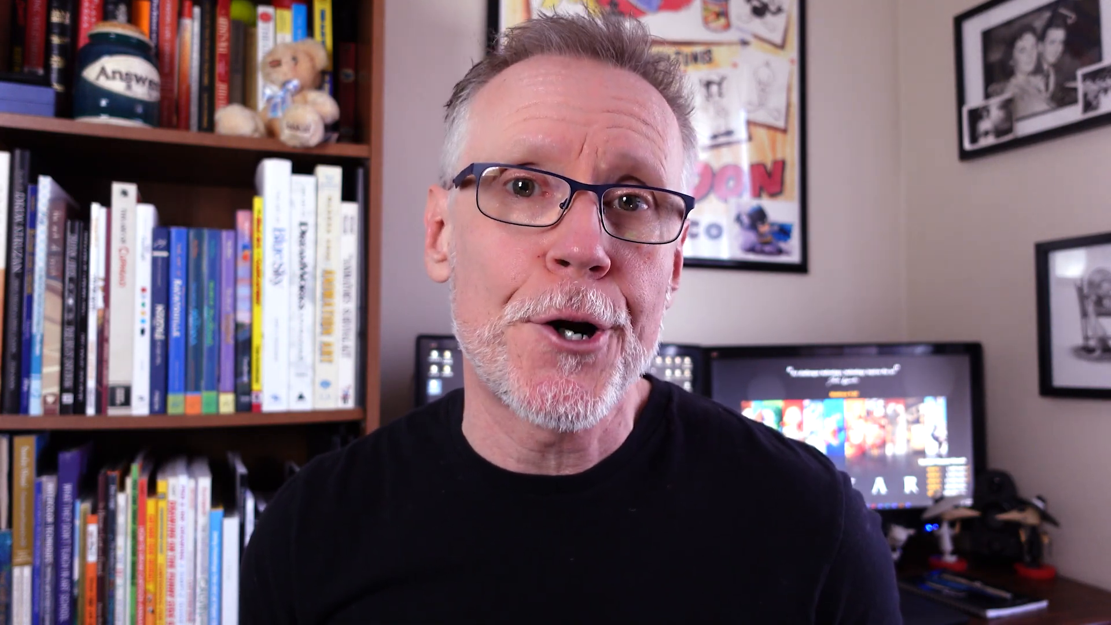
- Launch the online previewer for the eBook and show the tablet preview in landscape orientation
middle_click(932, 289)
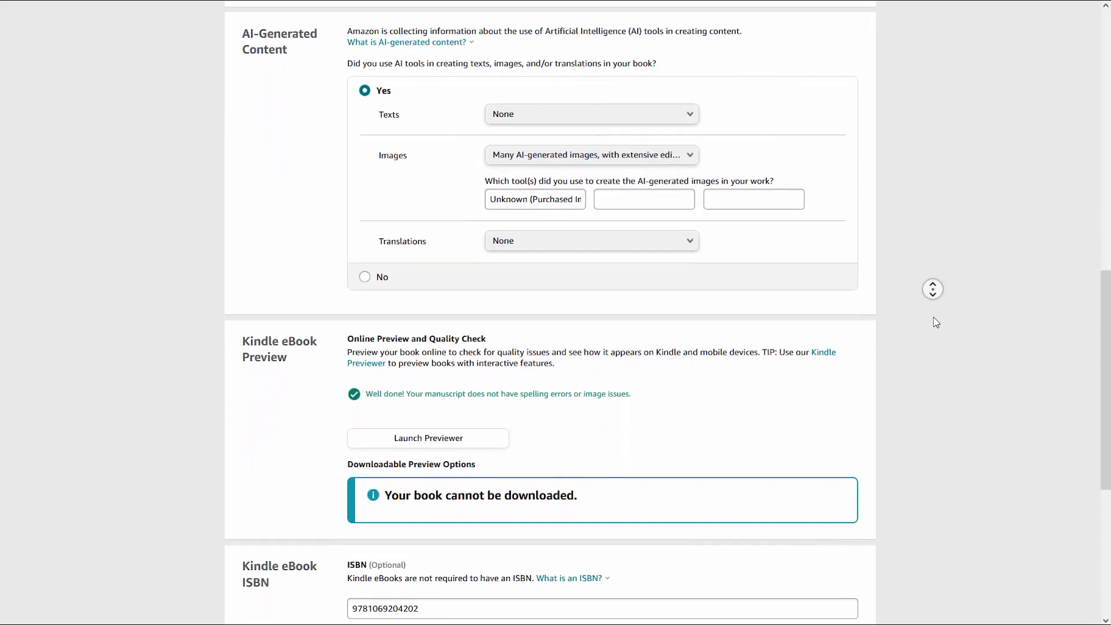
left_click(936, 320)
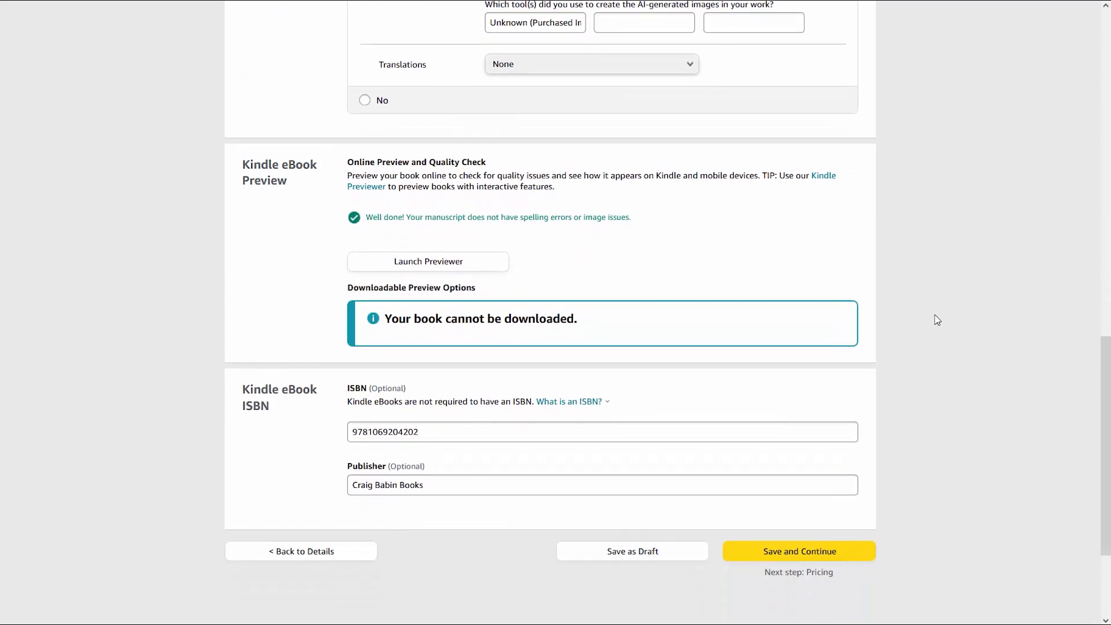
left_click(443, 267)
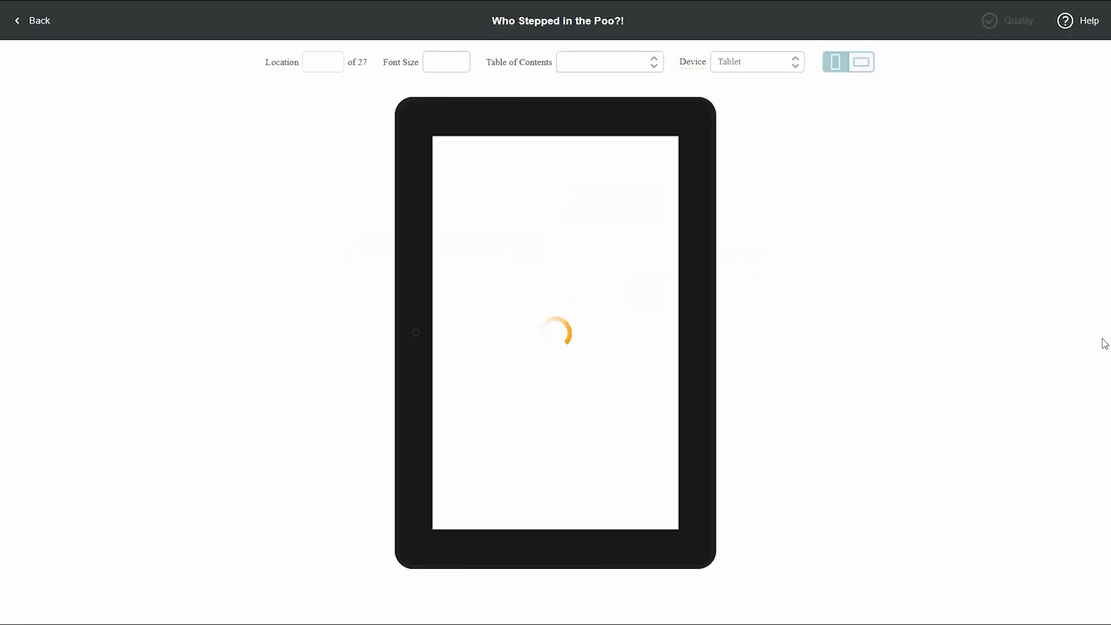
left_click(778, 65)
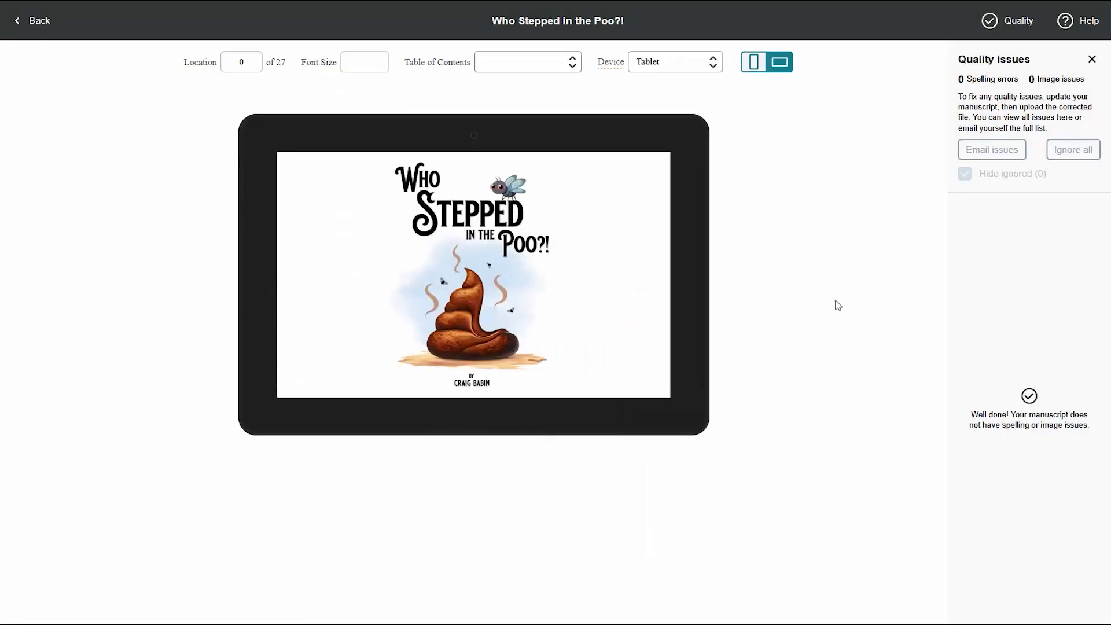
- Page forward through the book preview from the cover to location 5 and return to the eBook content page
left_click(688, 280)
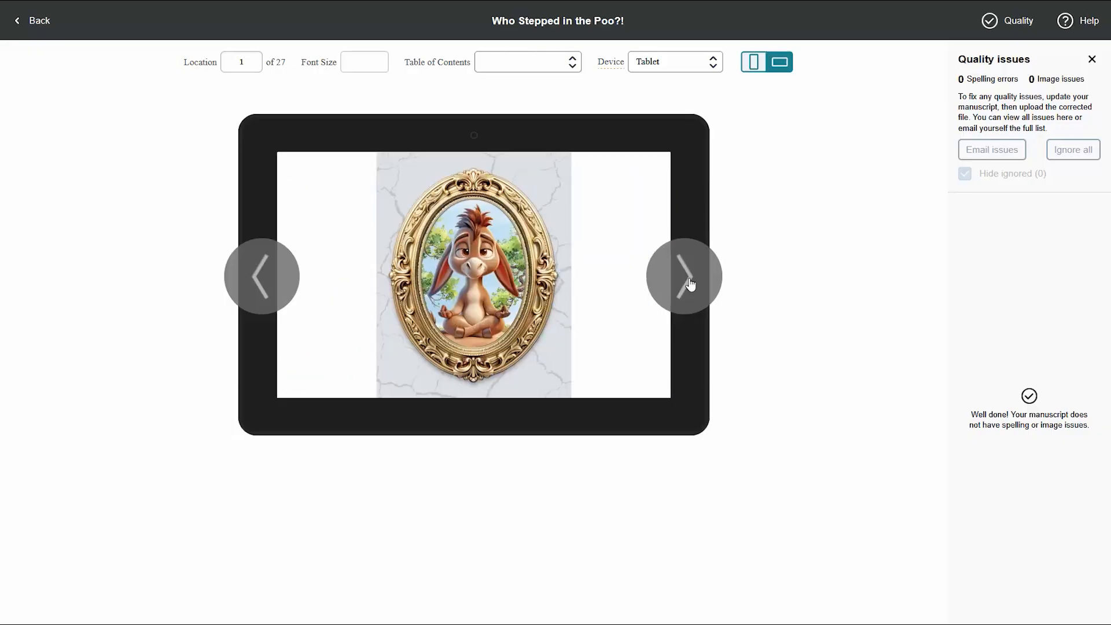
left_click(689, 282)
left_click(688, 282)
left_click(689, 283)
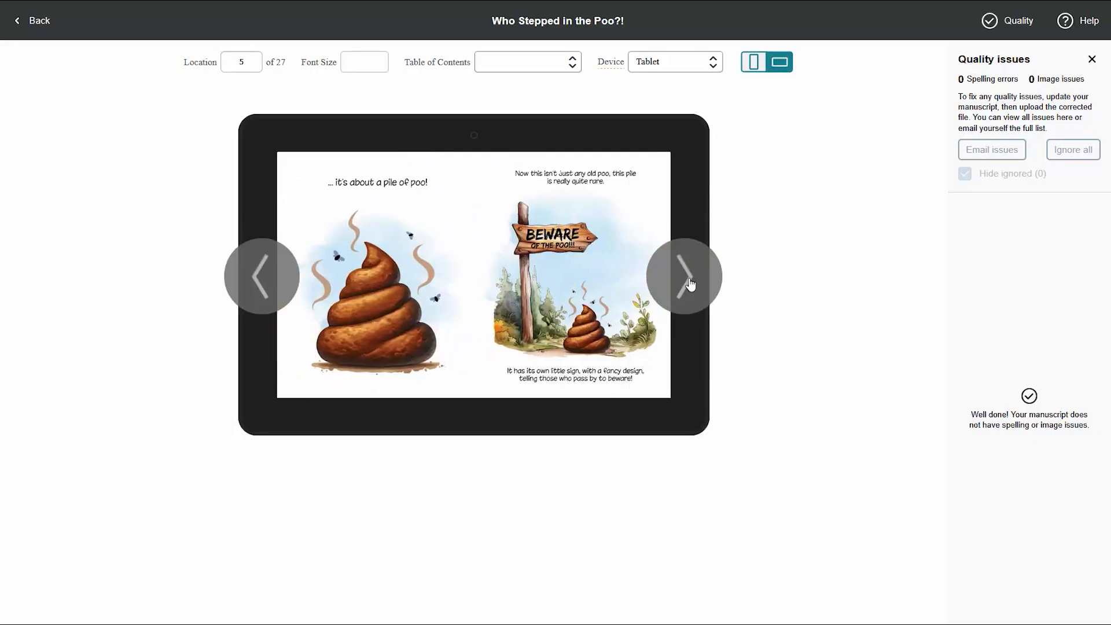
left_click(25, 24)
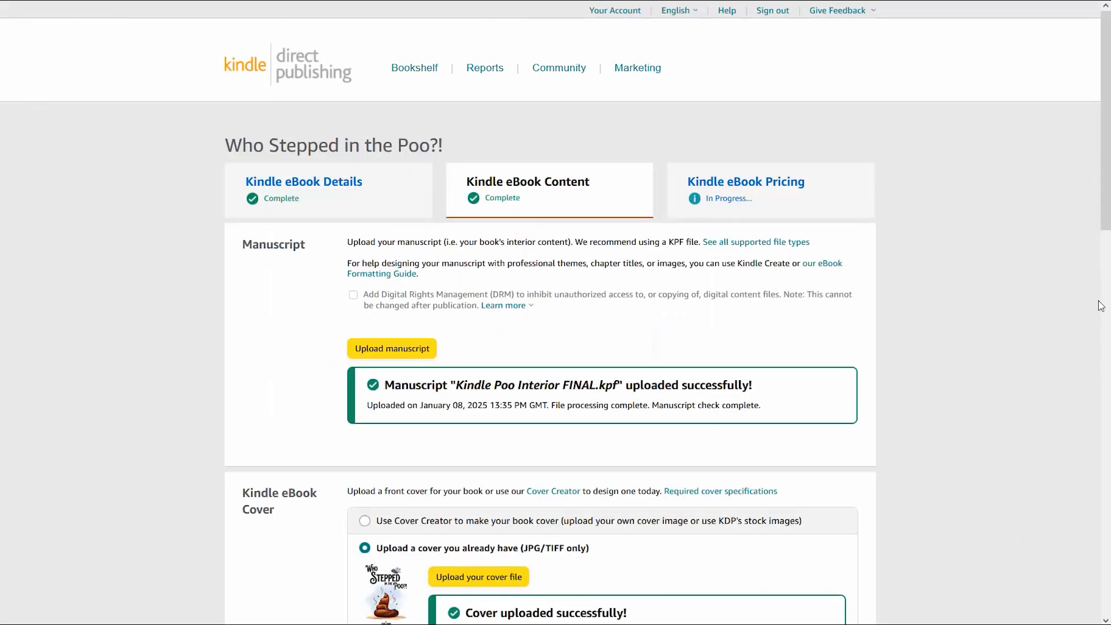
- Check the ISBN and publisher section, save the eBook content, and continue to the royalty plan and list prices on the pricing page
scroll(1049, 350, "down", 3)
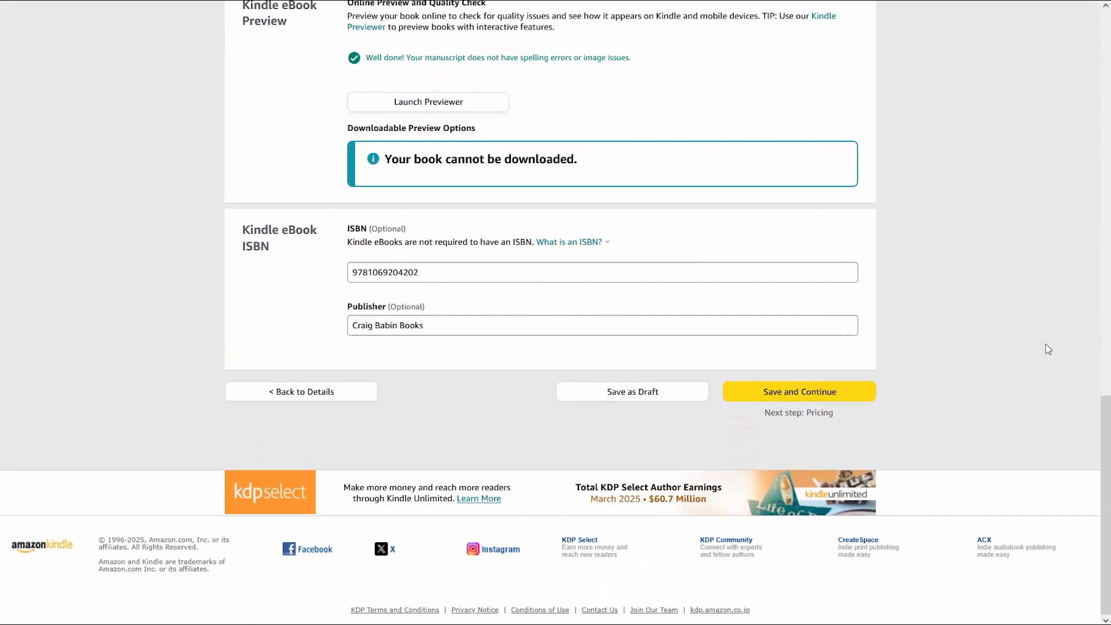
scroll(1048, 350, "up", 2)
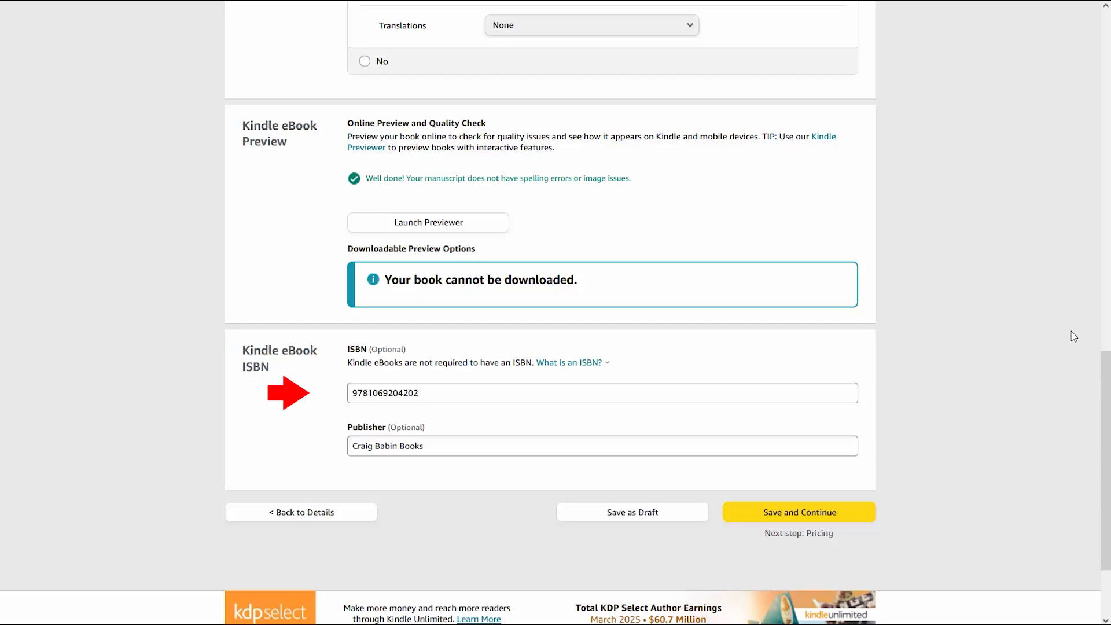
left_click(805, 515)
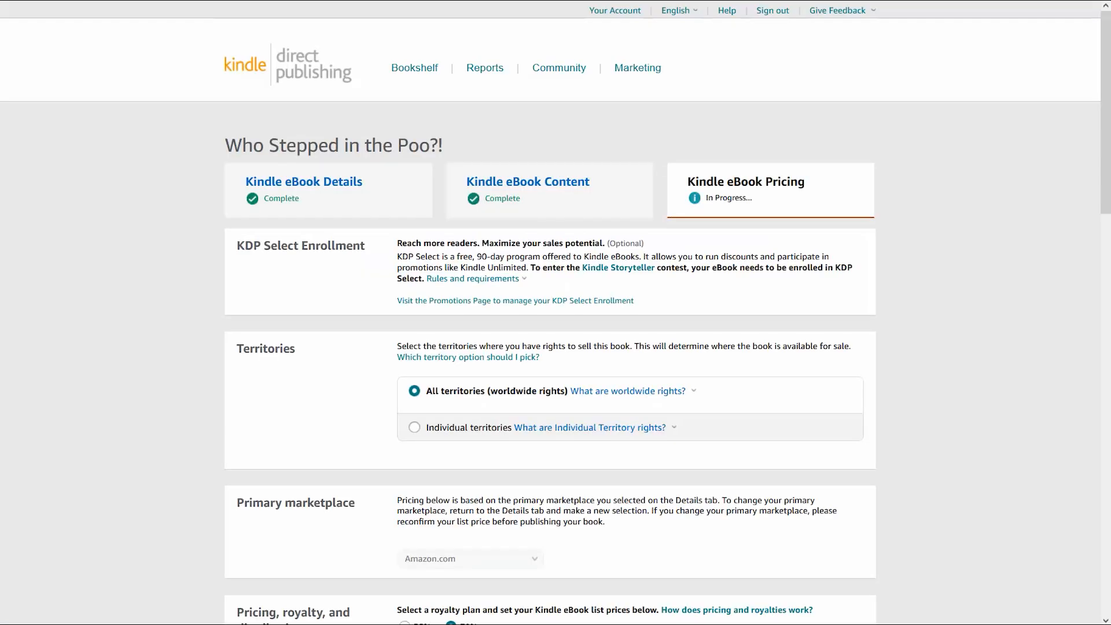
middle_click(1094, 131)
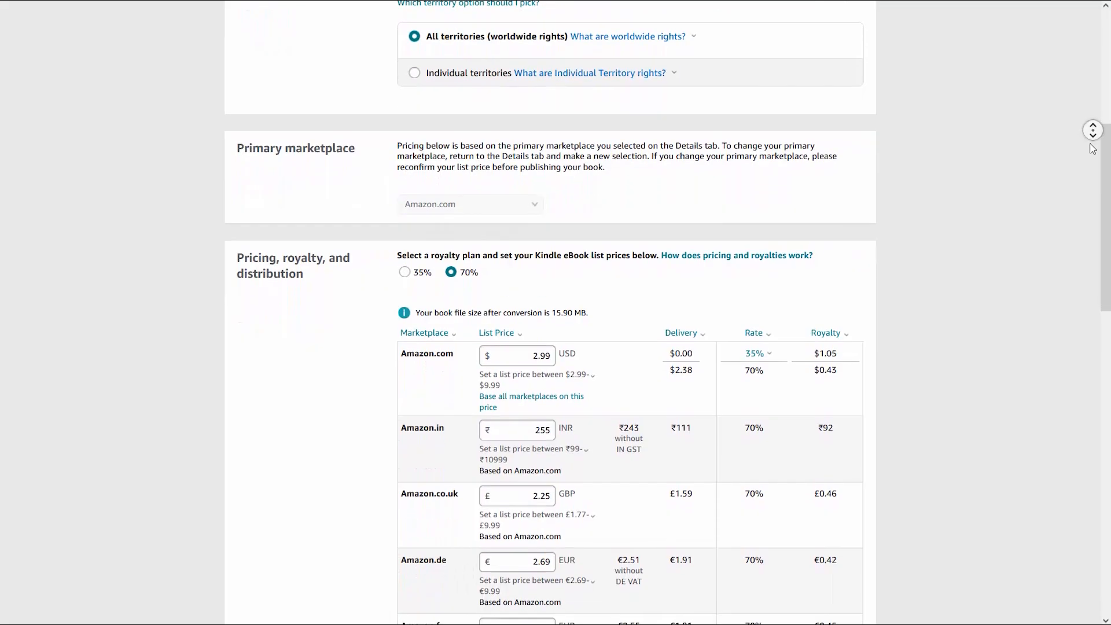
middle_click(1092, 149)
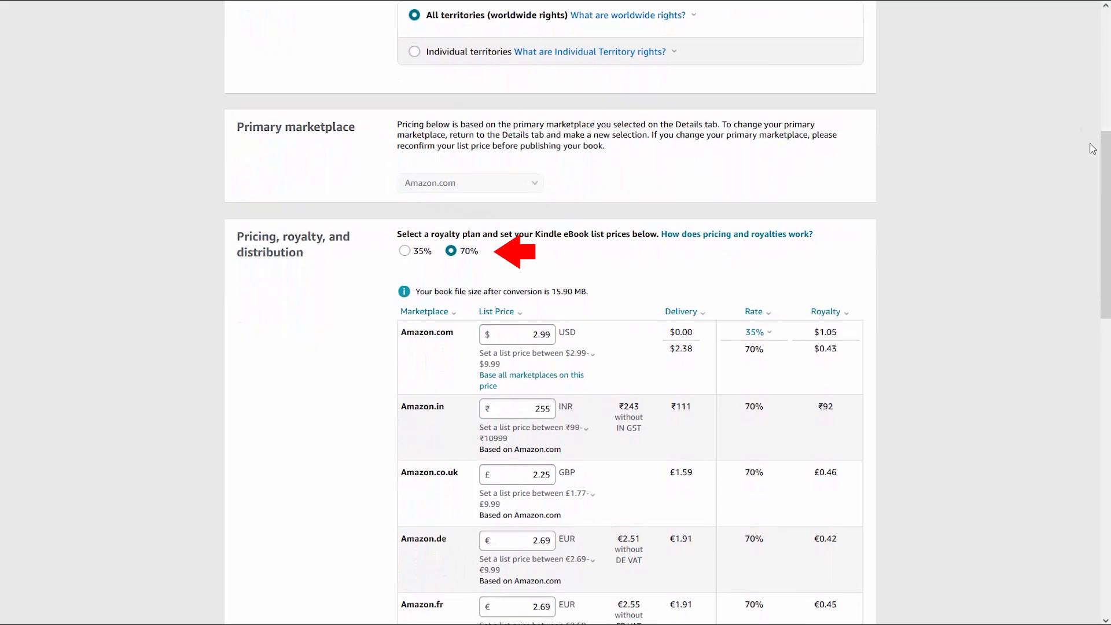